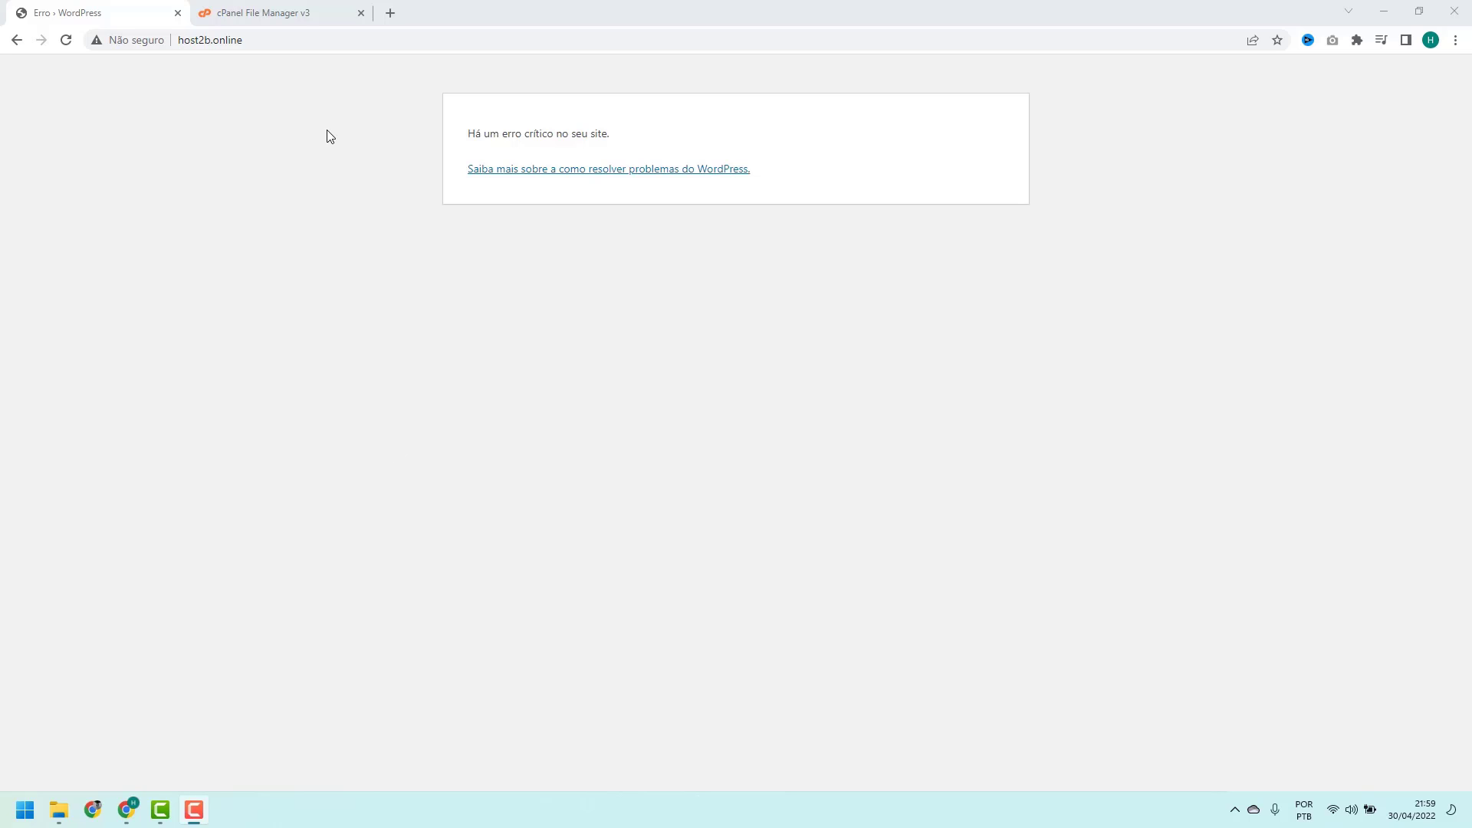
Open the wp-config.php file from the public_html folder in the cPanel File Manager for editing
left_click(299, 14)
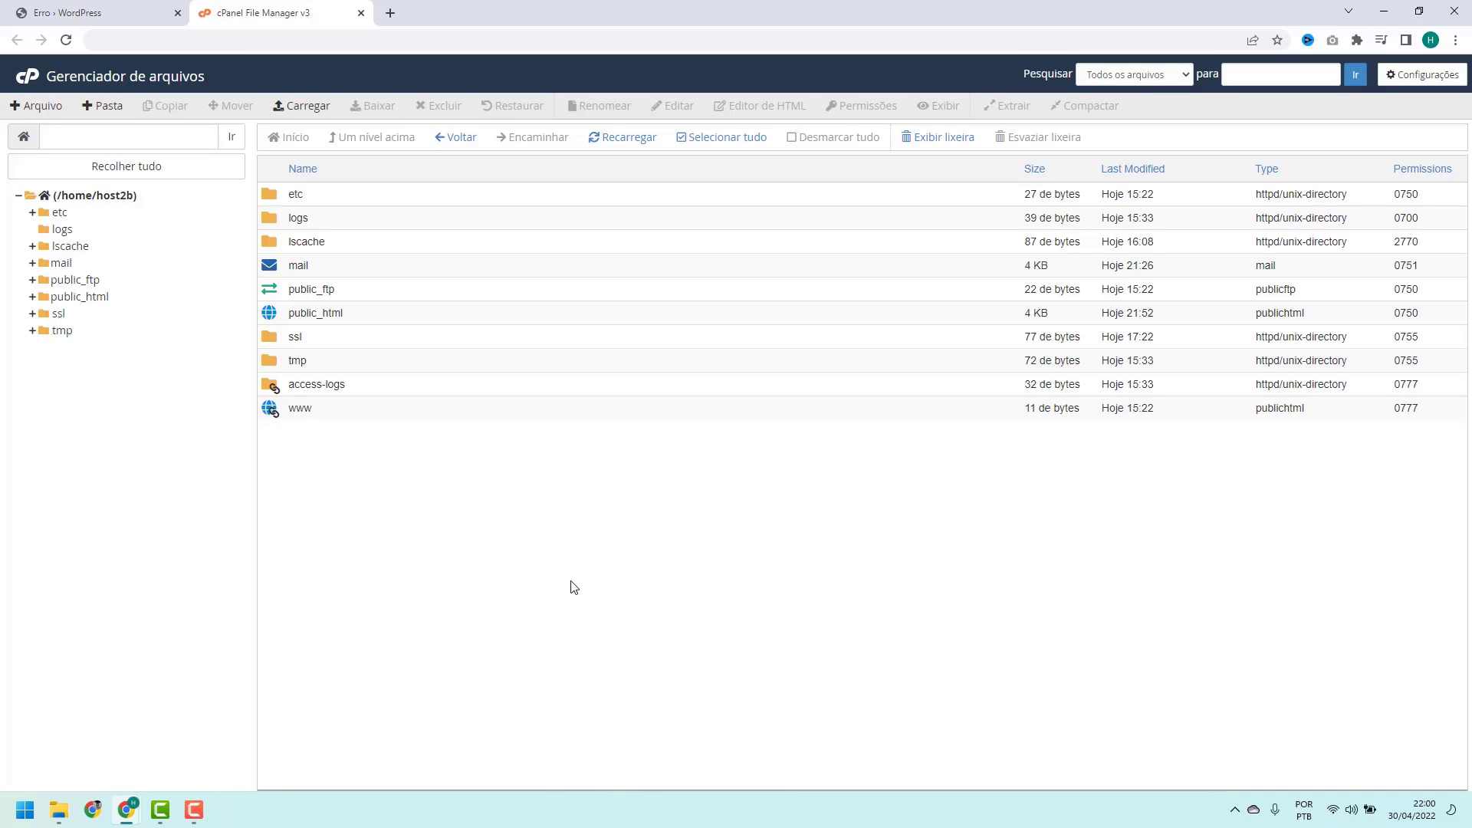
double_click(355, 325)
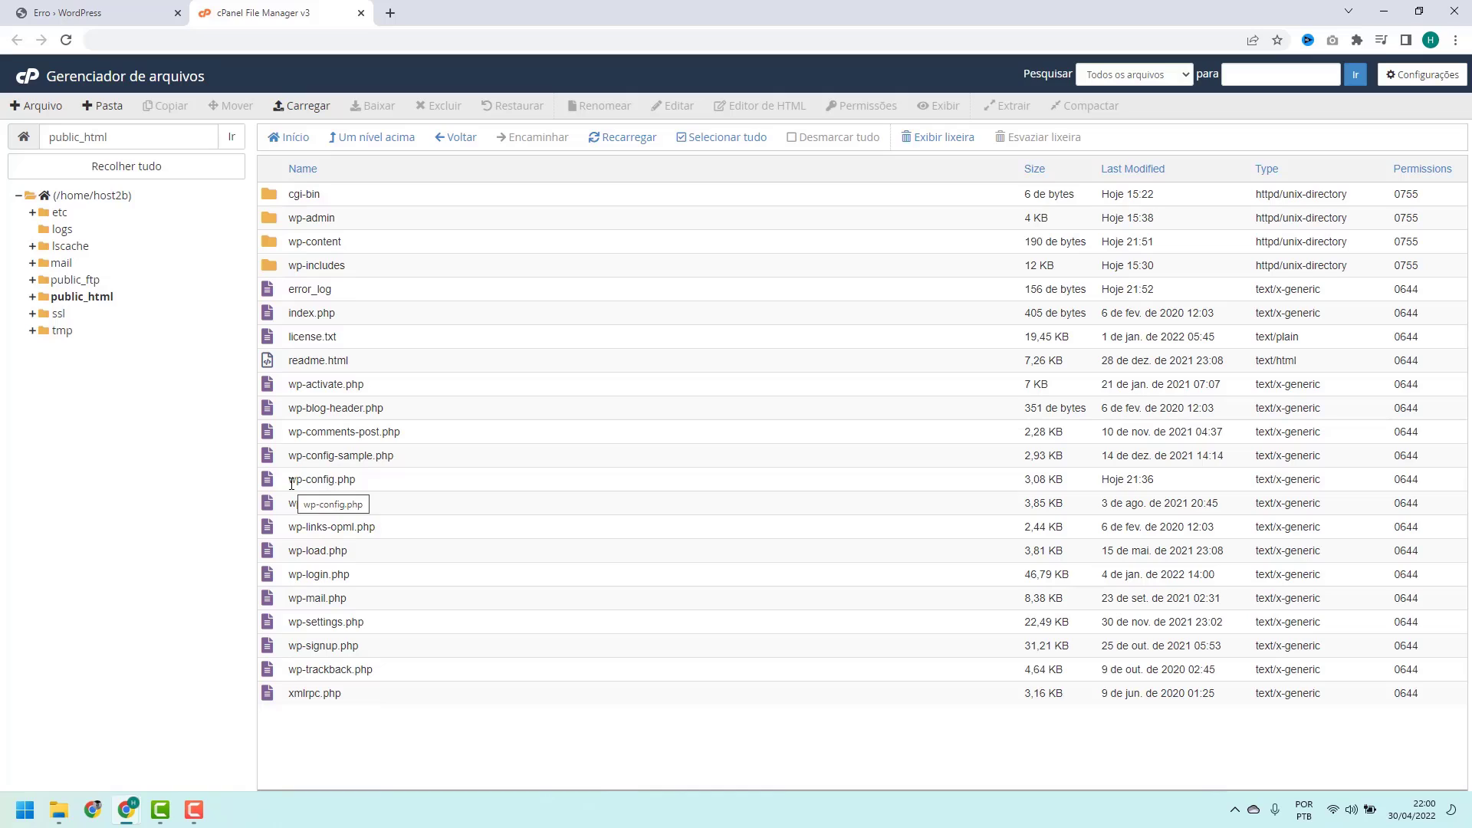
left_click(353, 483)
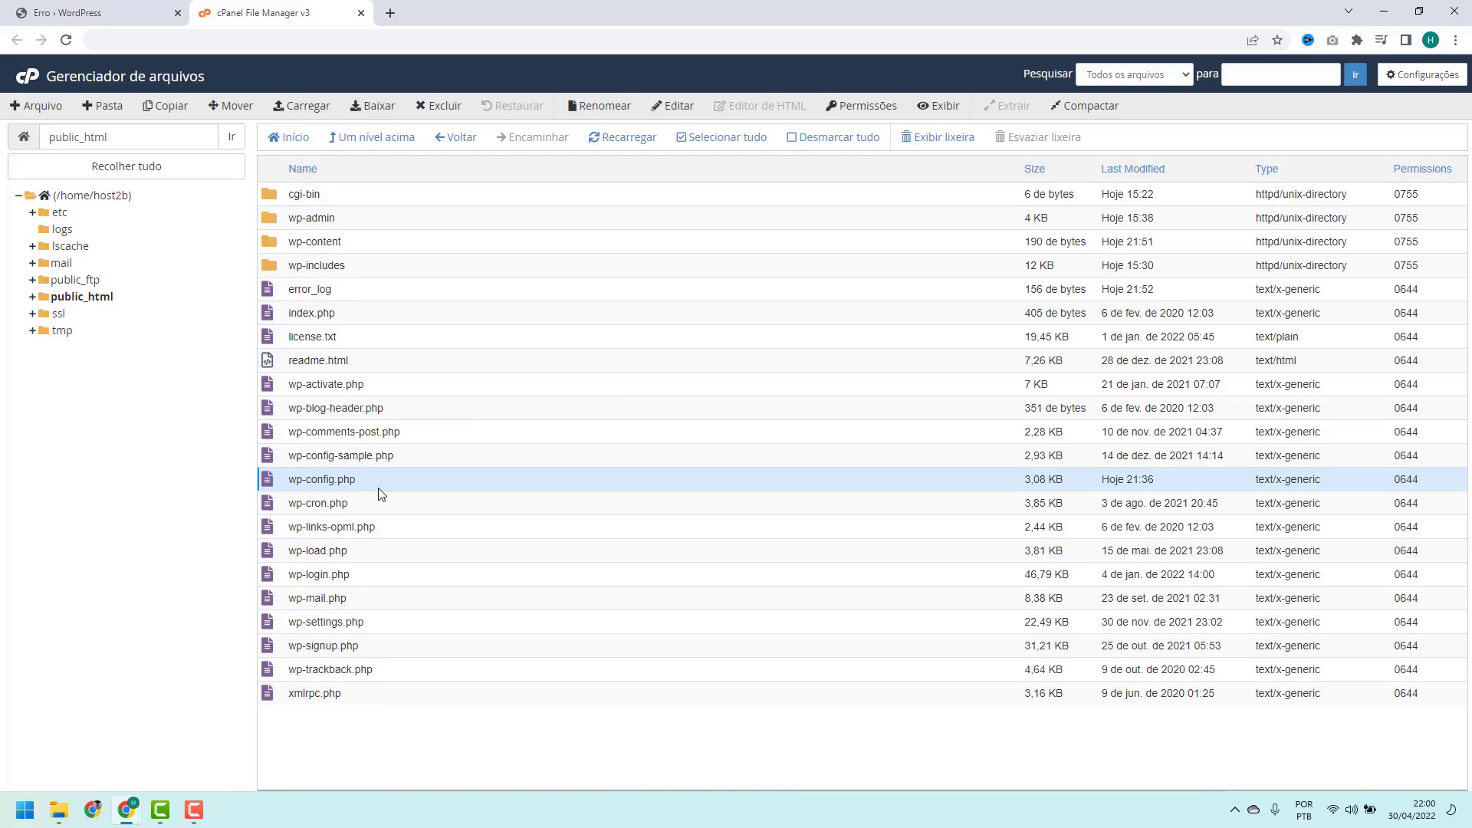
right_click(371, 483)
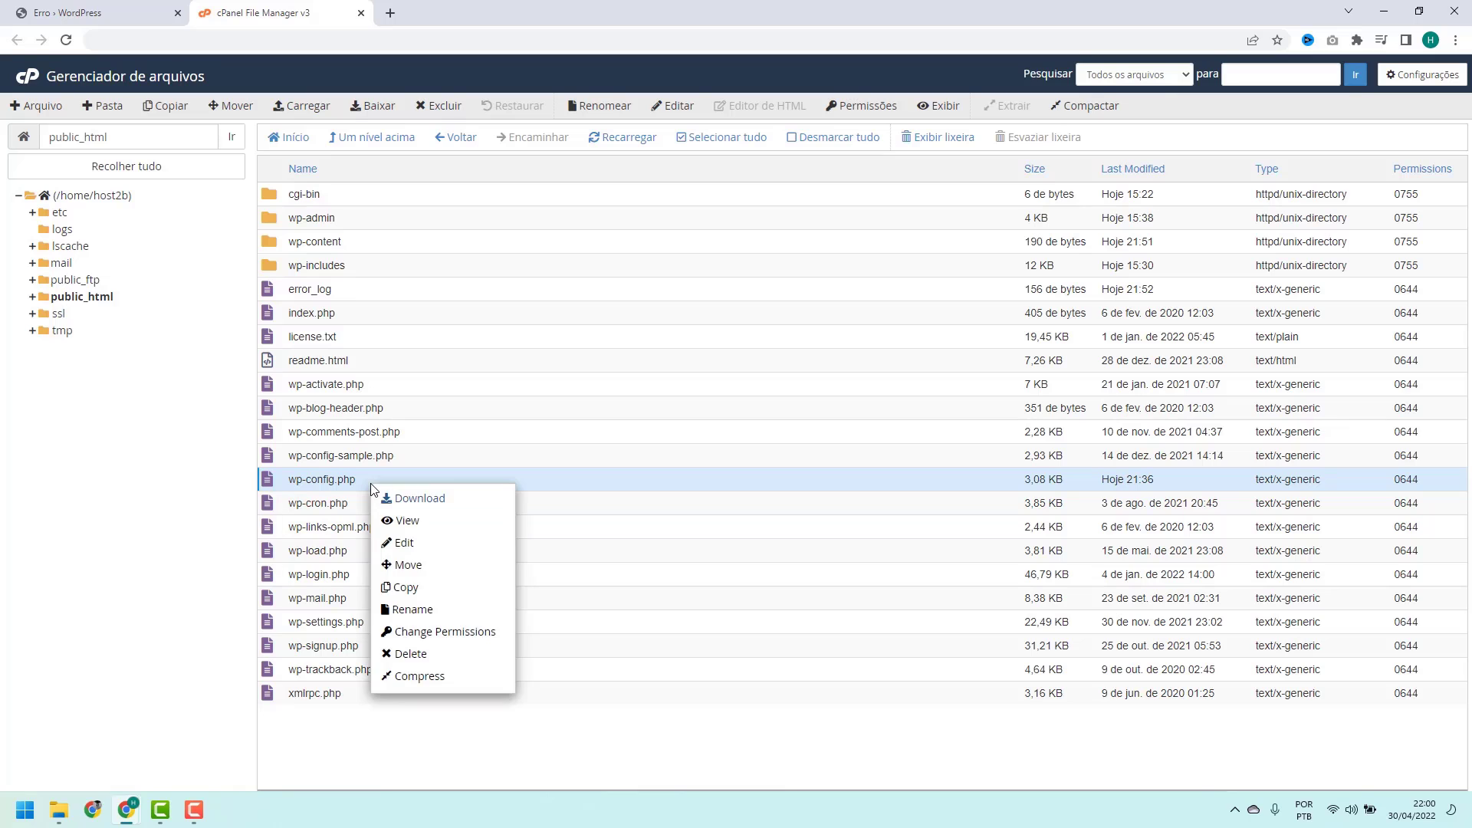
left_click(400, 544)
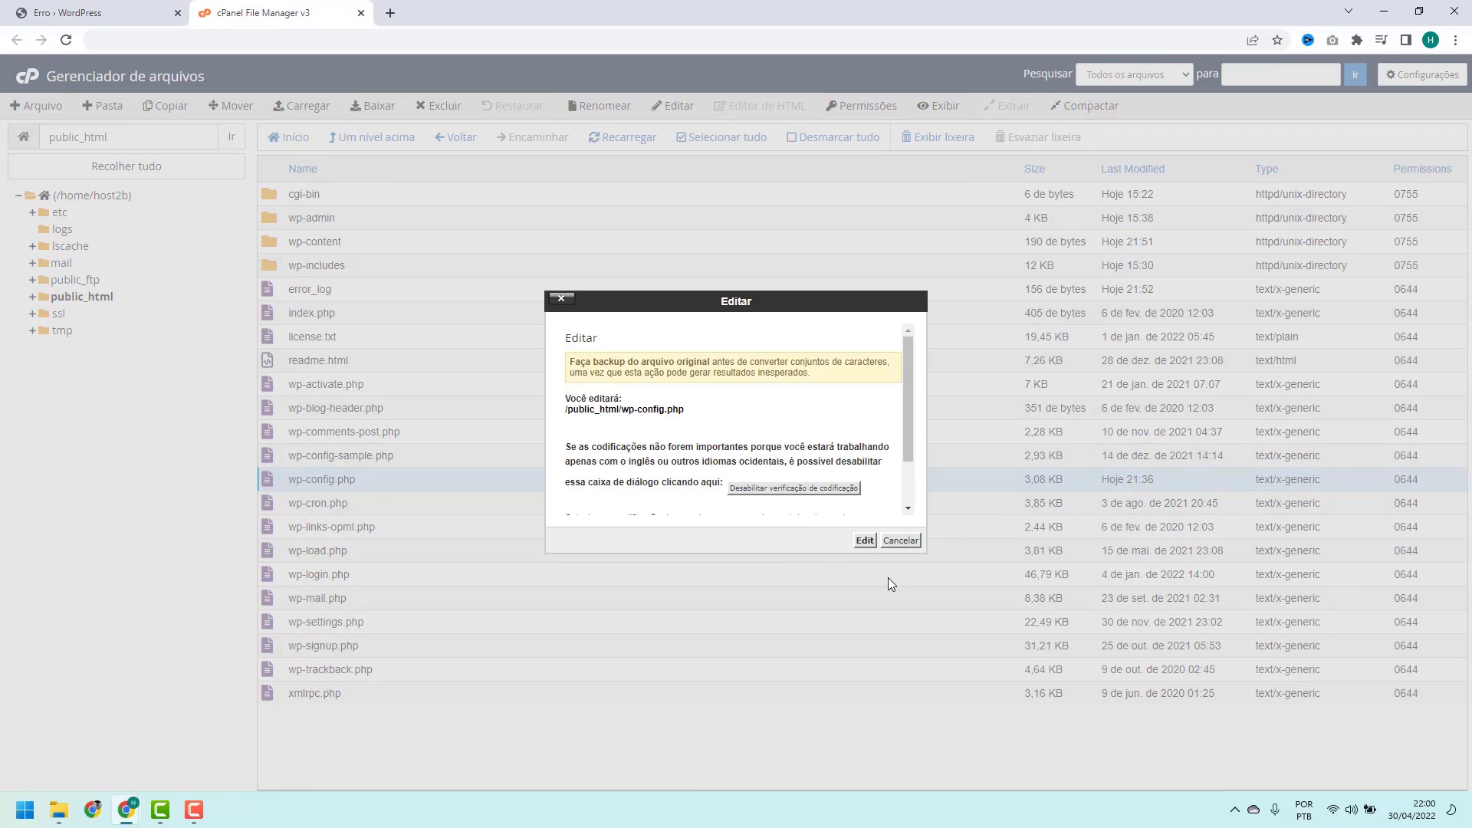
left_click(864, 542)
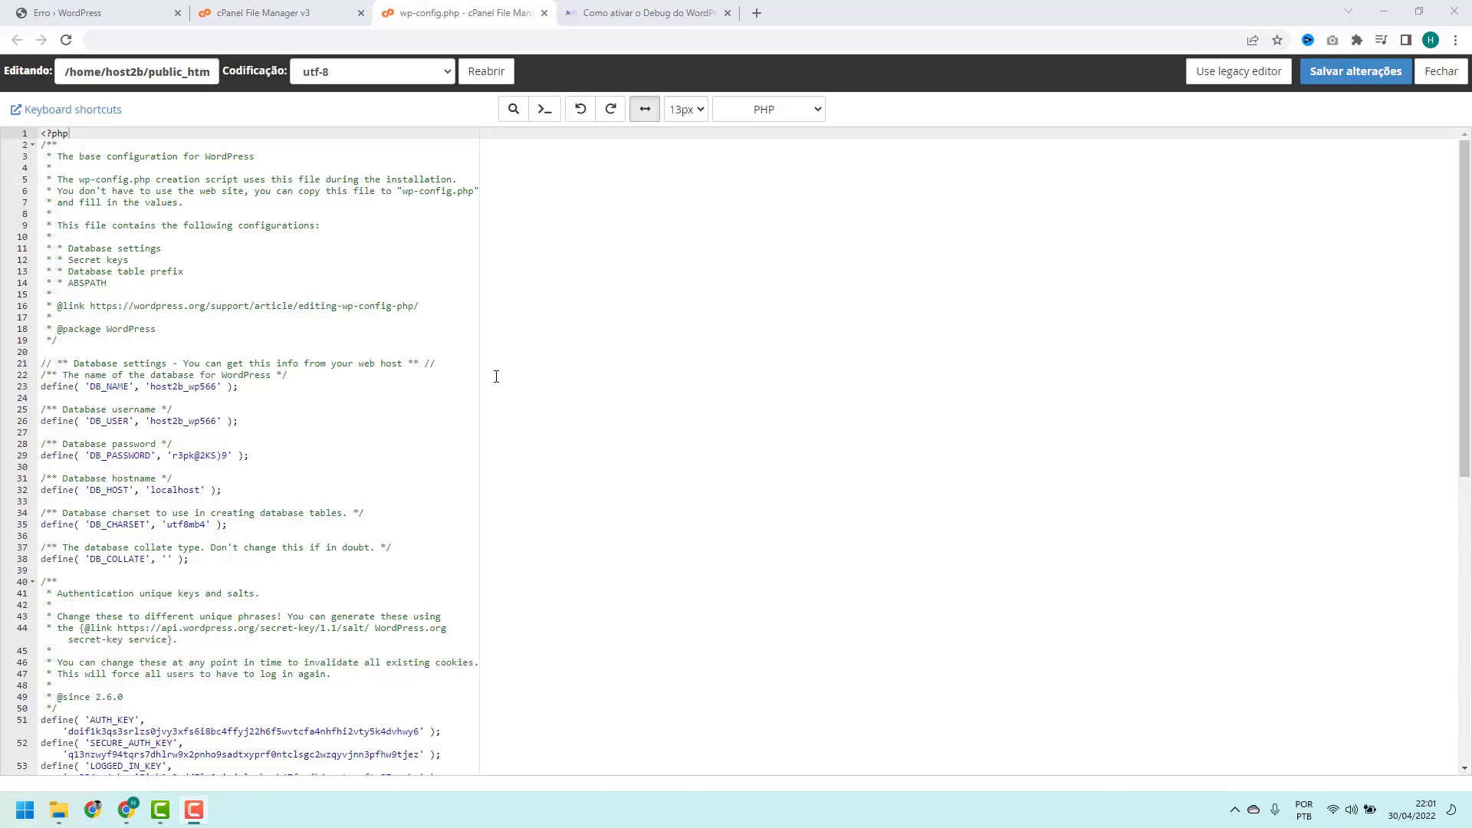
Copy the two-line WP_DEBUG snippet from the "Como ativar o Debug do WordPress" article
left_click(635, 13)
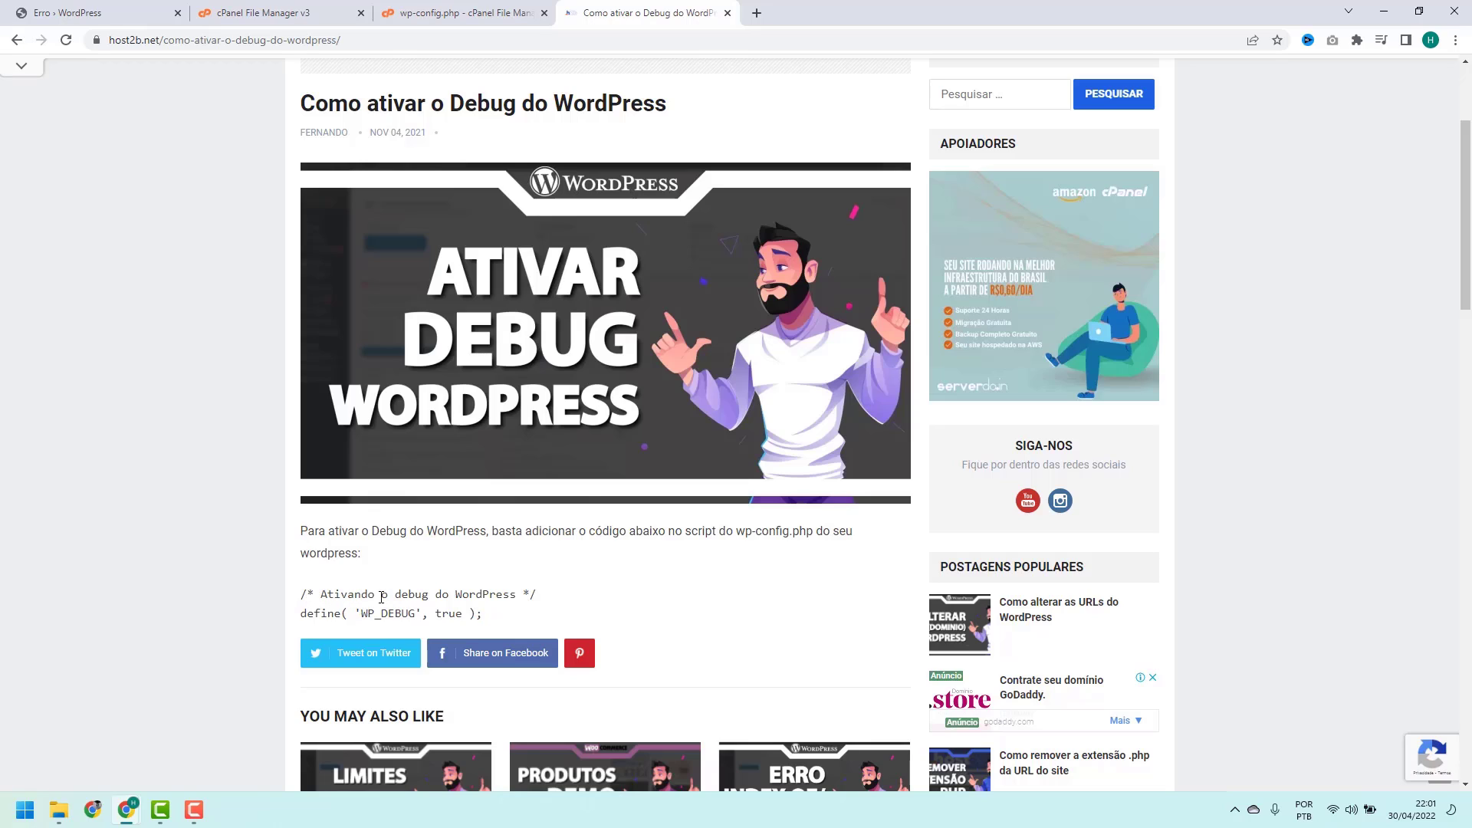
left_click_drag(499, 625, 300, 594)
key("ctrl+c")
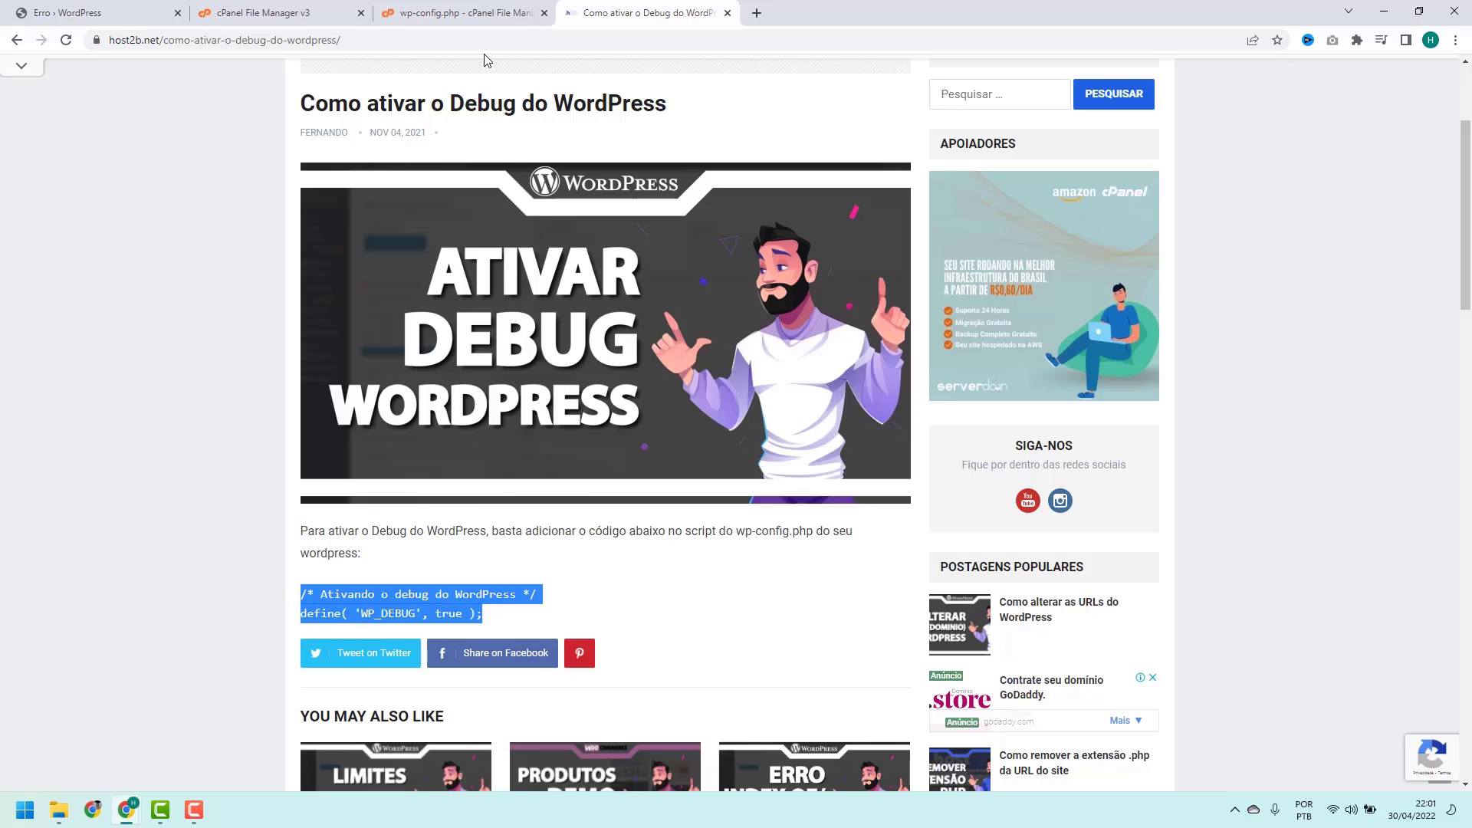
Paste the copied debug comment and define( 'WP_DEBUG', true ); on a new line below <?php in wp-config.php
left_click(488, 12)
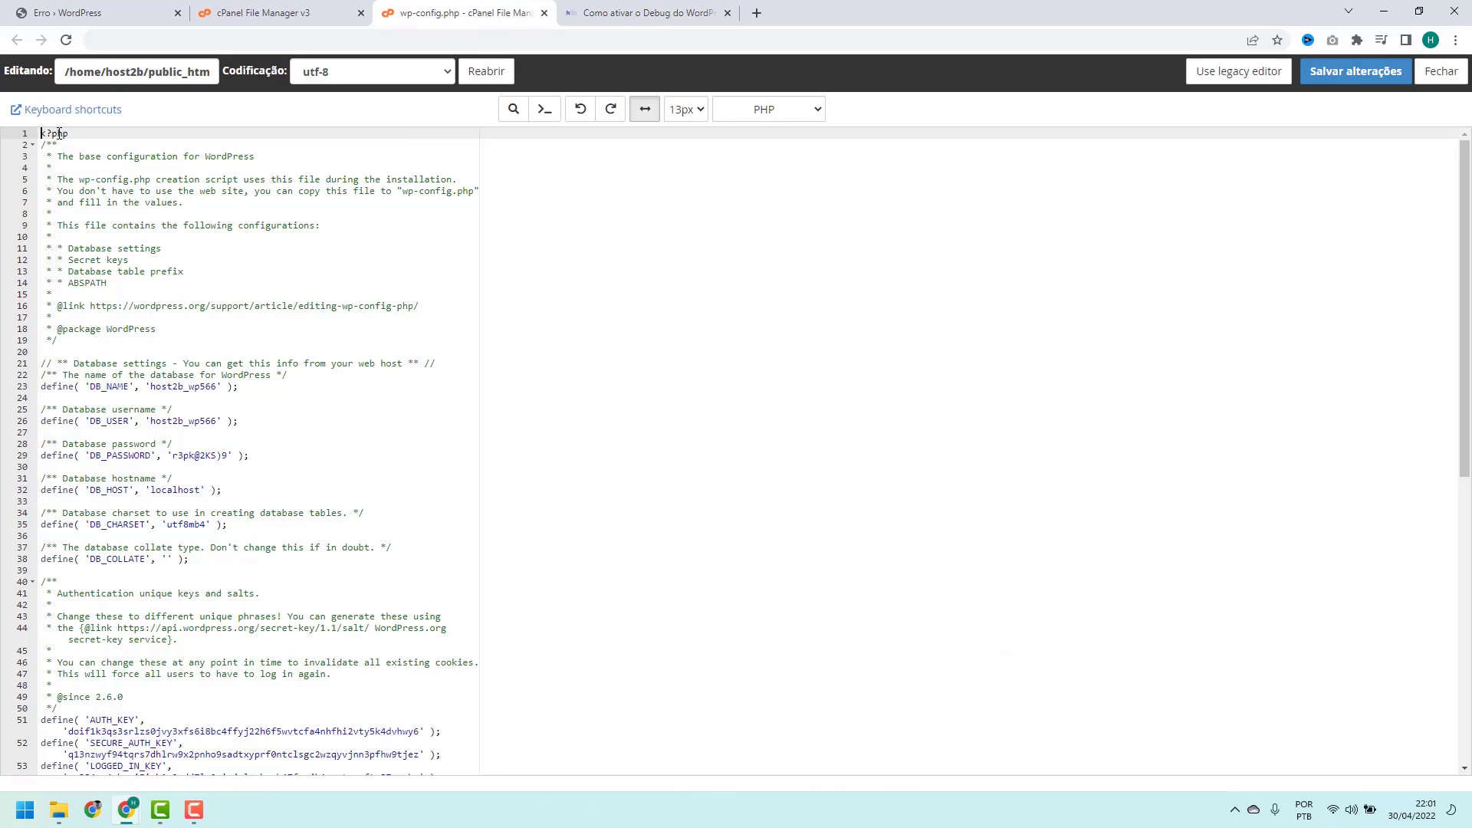
left_click_drag(69, 133, 50, 133)
key("Right")
key("Return")
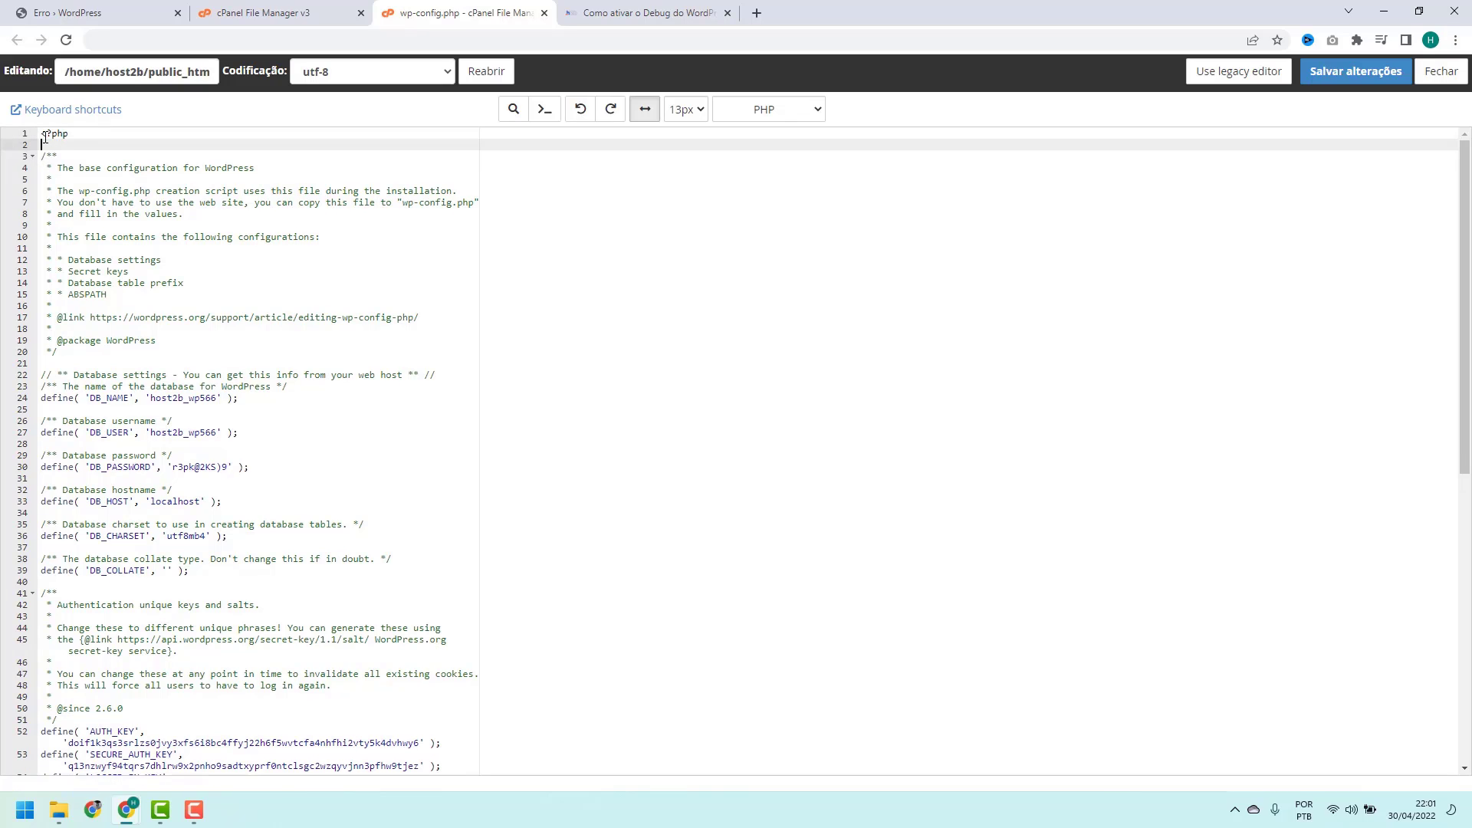
key("ctrl+v")
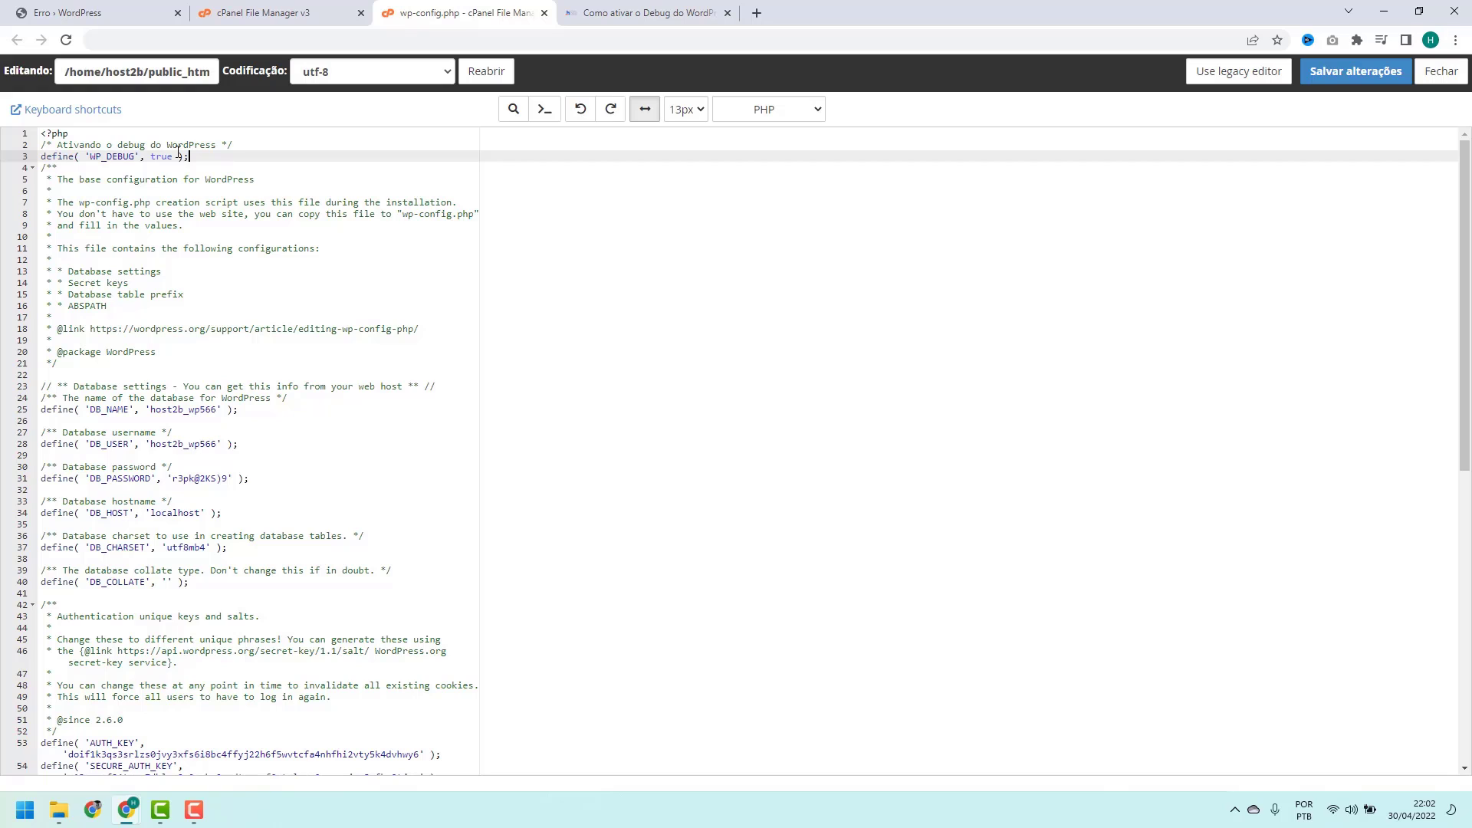
Save the changes to wp-config.php and reload the host2b.online error page
left_click(230, 166)
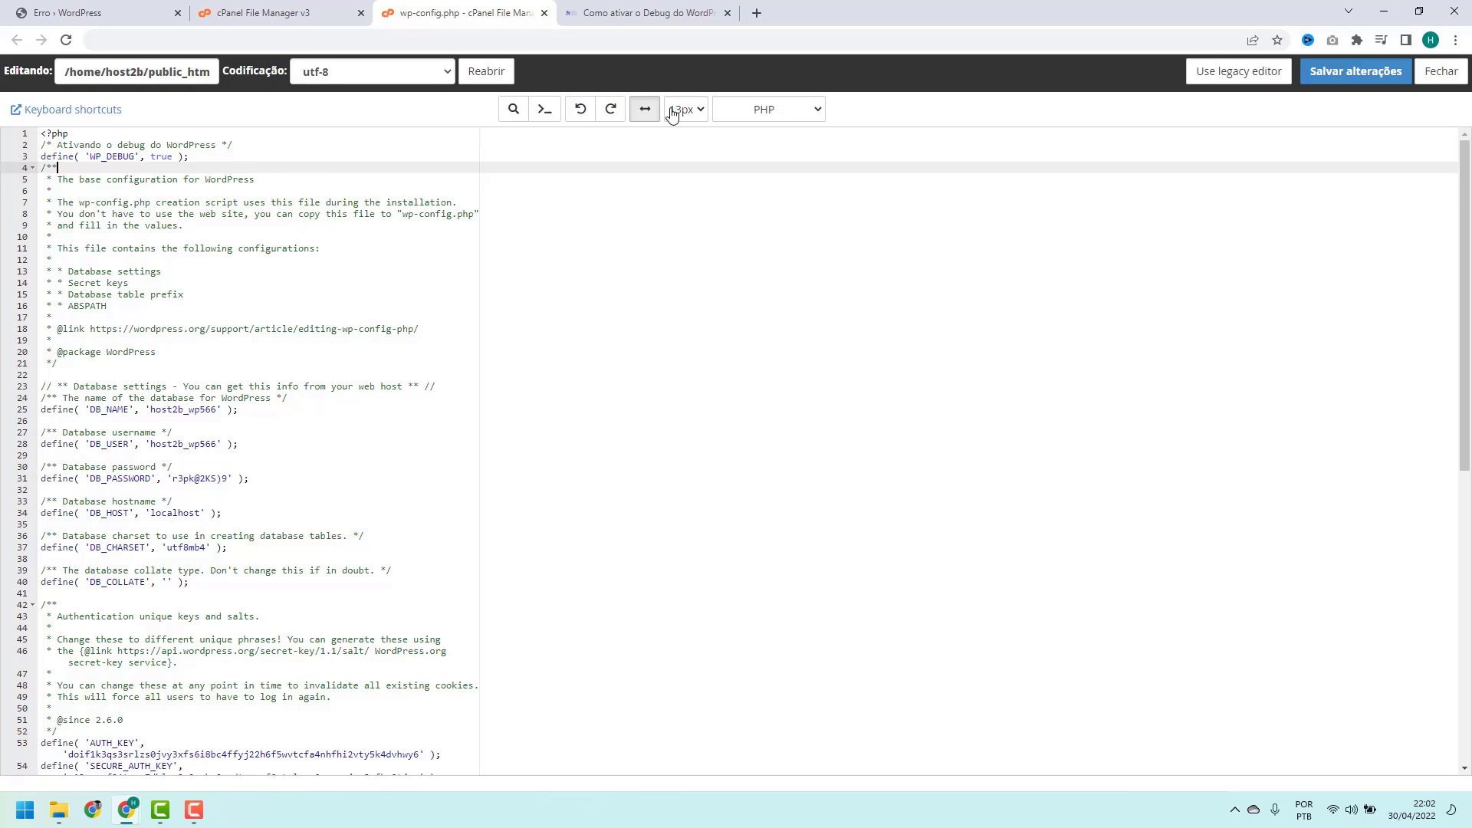
left_click(1366, 84)
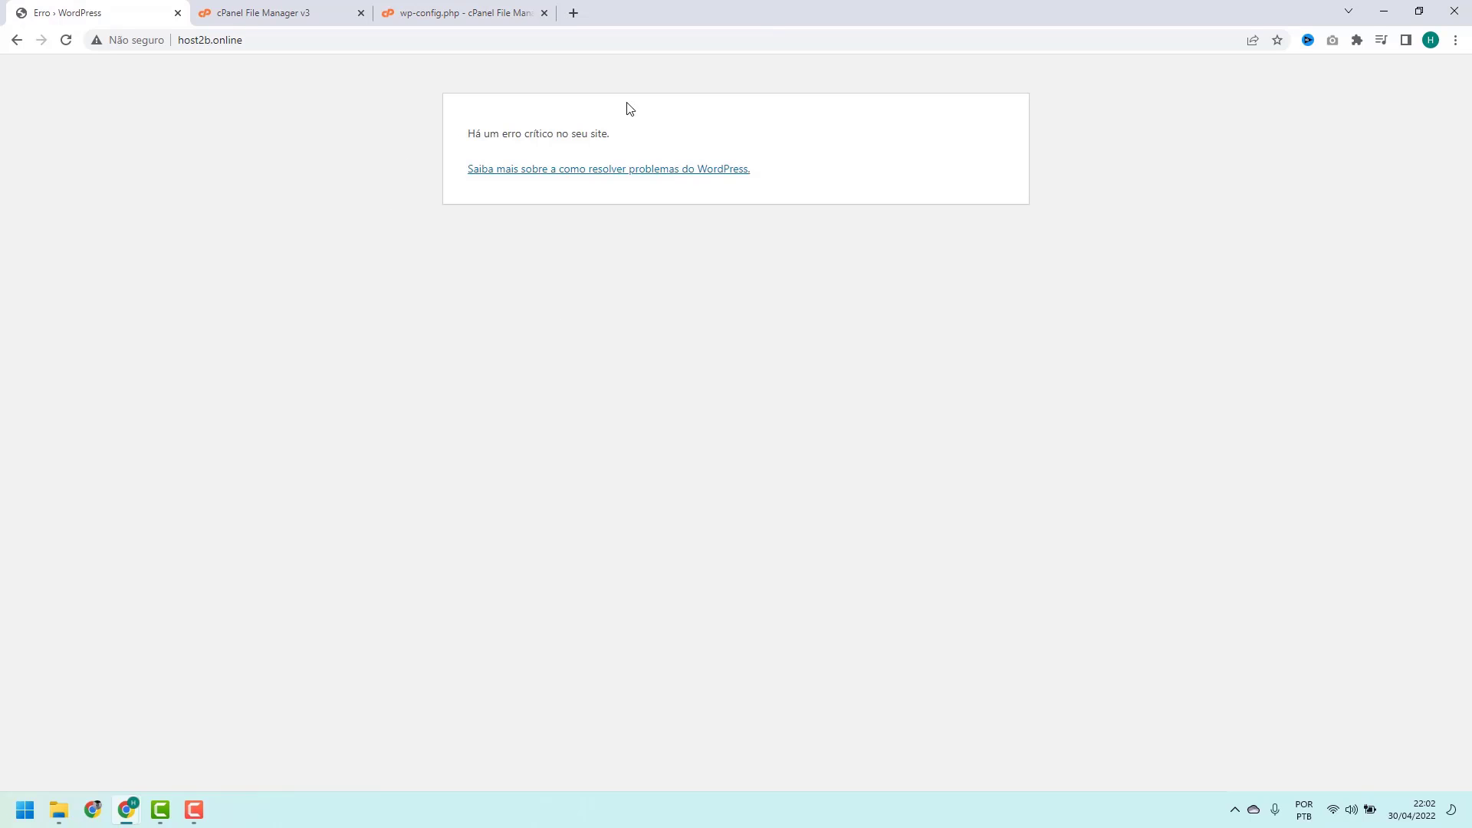
left_click(72, 43)
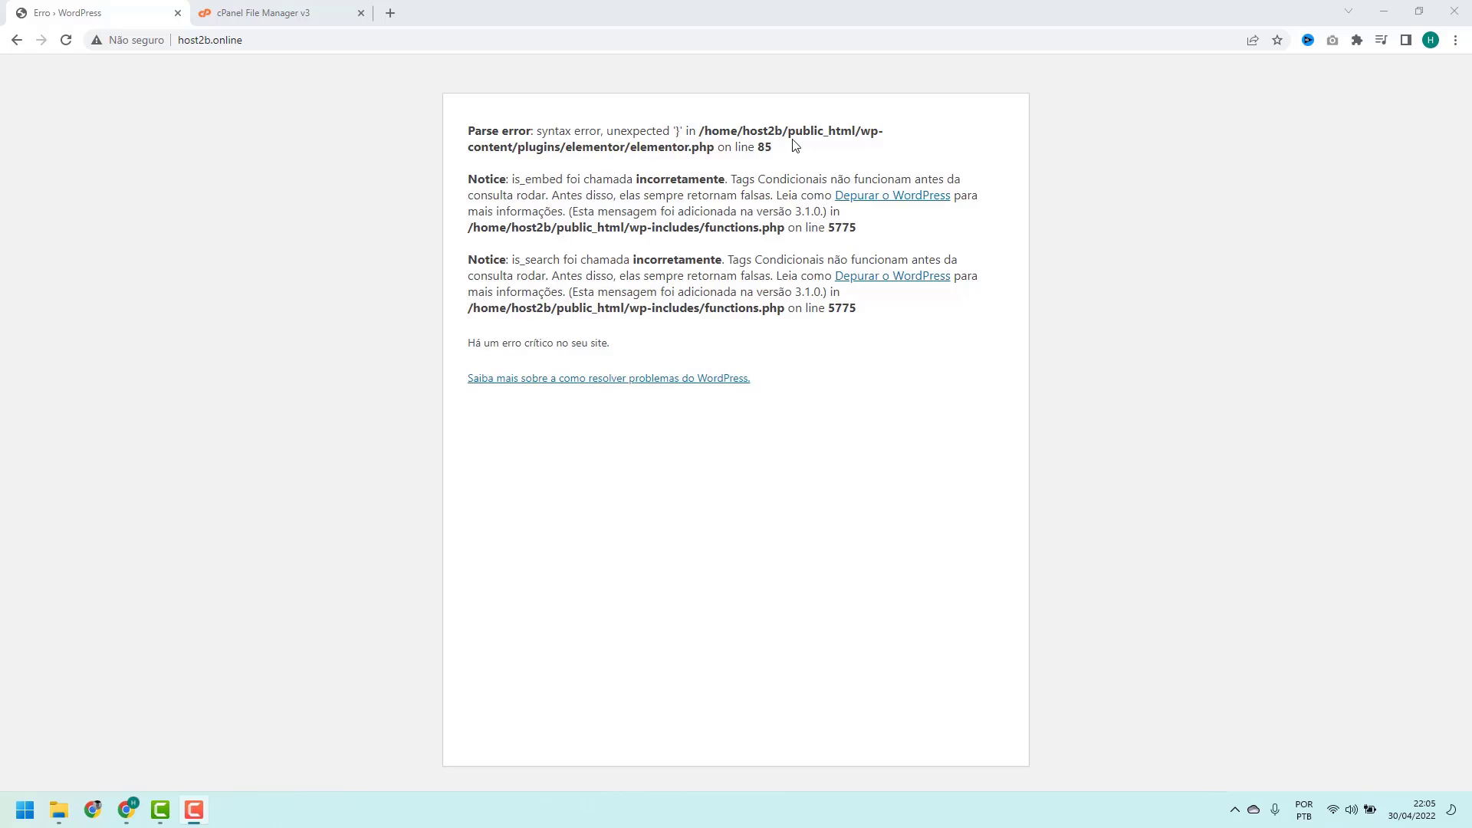
Examine the parse error's file path, from public_html down to the plugin folder, file name and line number
left_click_drag(788, 132, 852, 135)
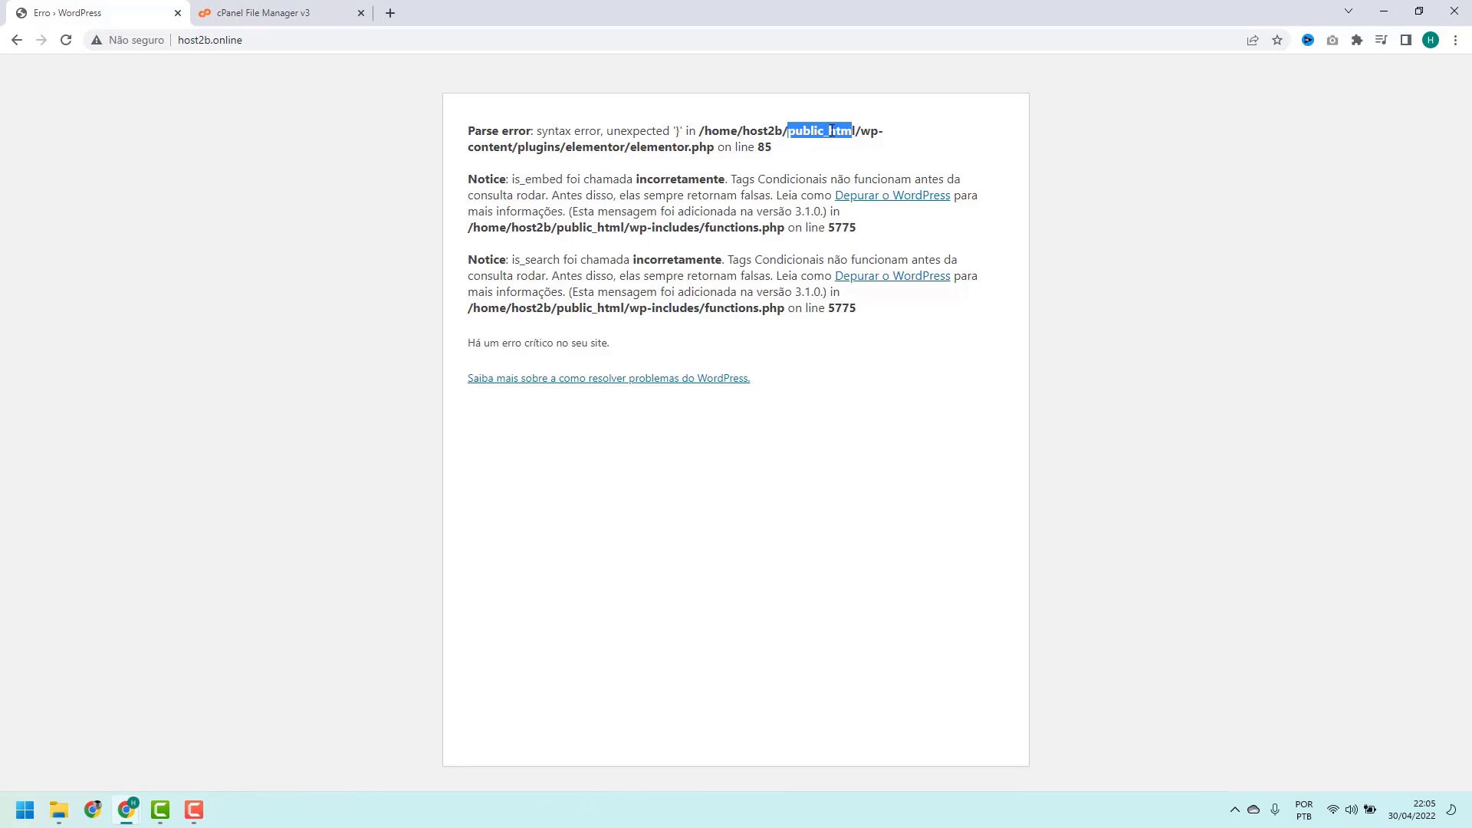
left_click(864, 131)
left_click_drag(863, 131, 884, 134)
left_click(861, 133)
left_click(534, 157)
double_click(536, 147)
left_click(539, 145)
double_click(539, 146)
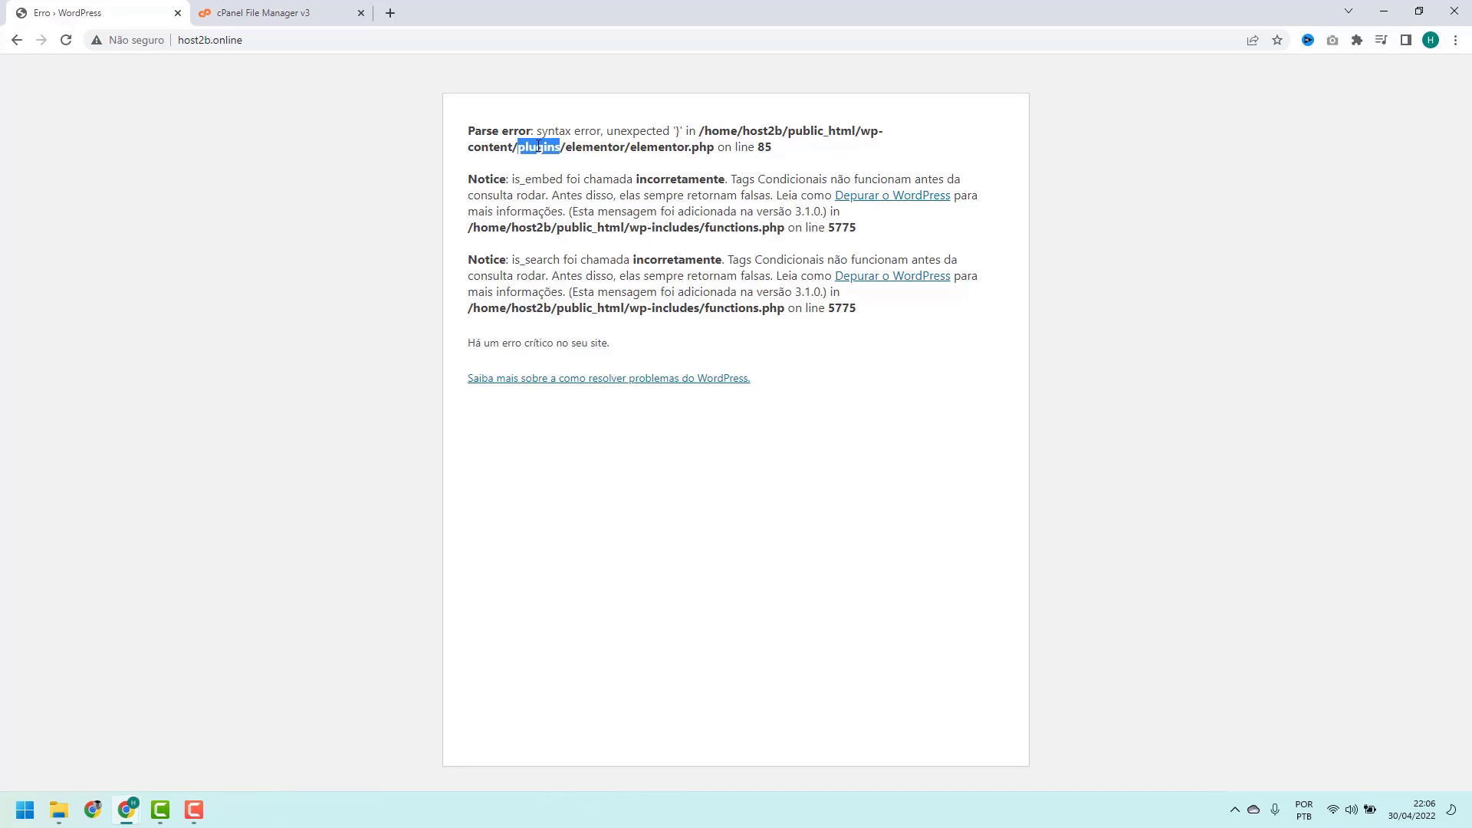
left_click(475, 128)
left_click_drag(465, 130, 726, 144)
left_click(657, 149)
double_click(540, 149)
left_click(541, 146)
double_click(578, 148)
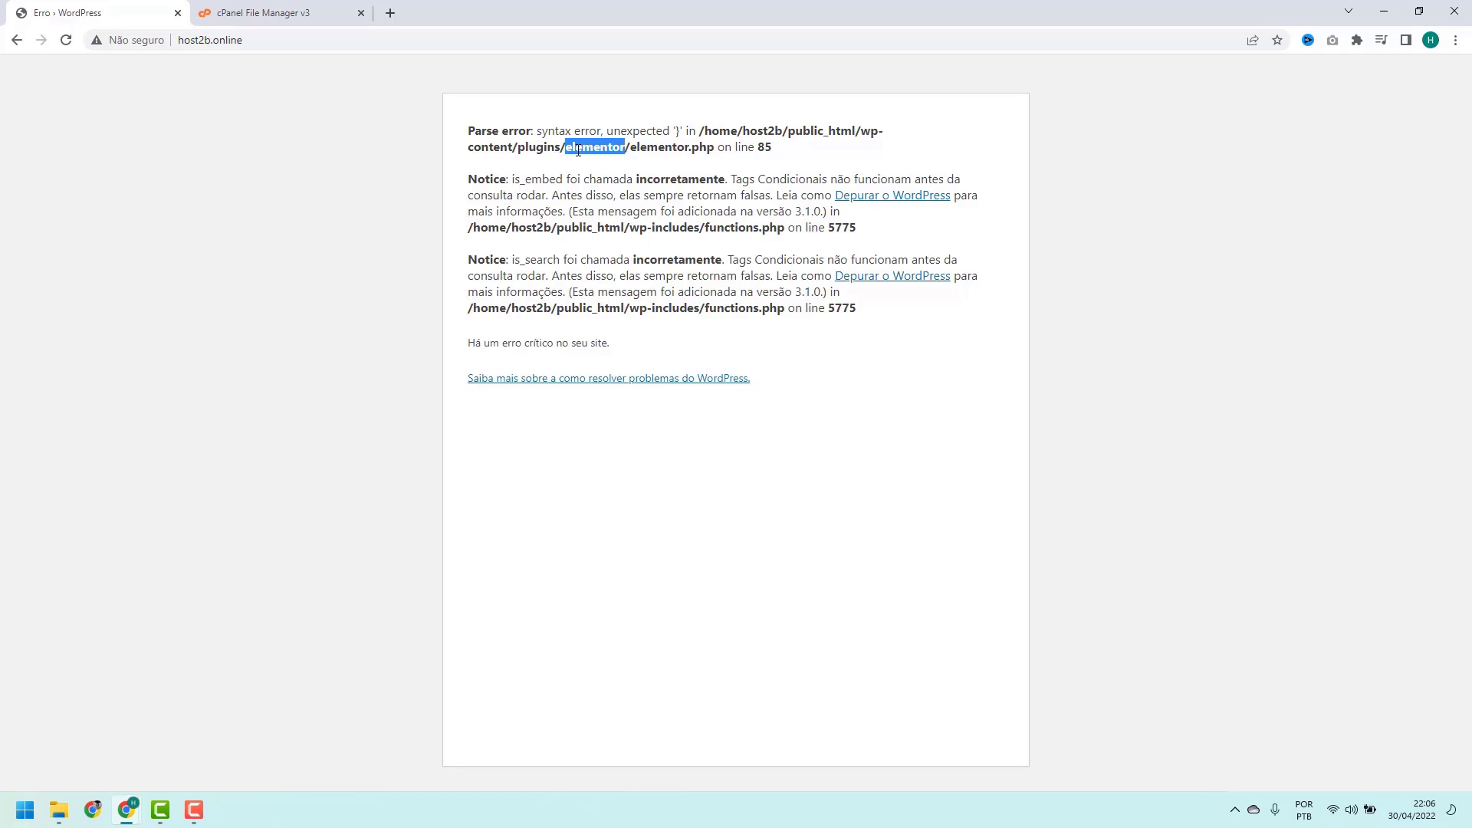
left_click(578, 150)
double_click(869, 131)
double_click(469, 149)
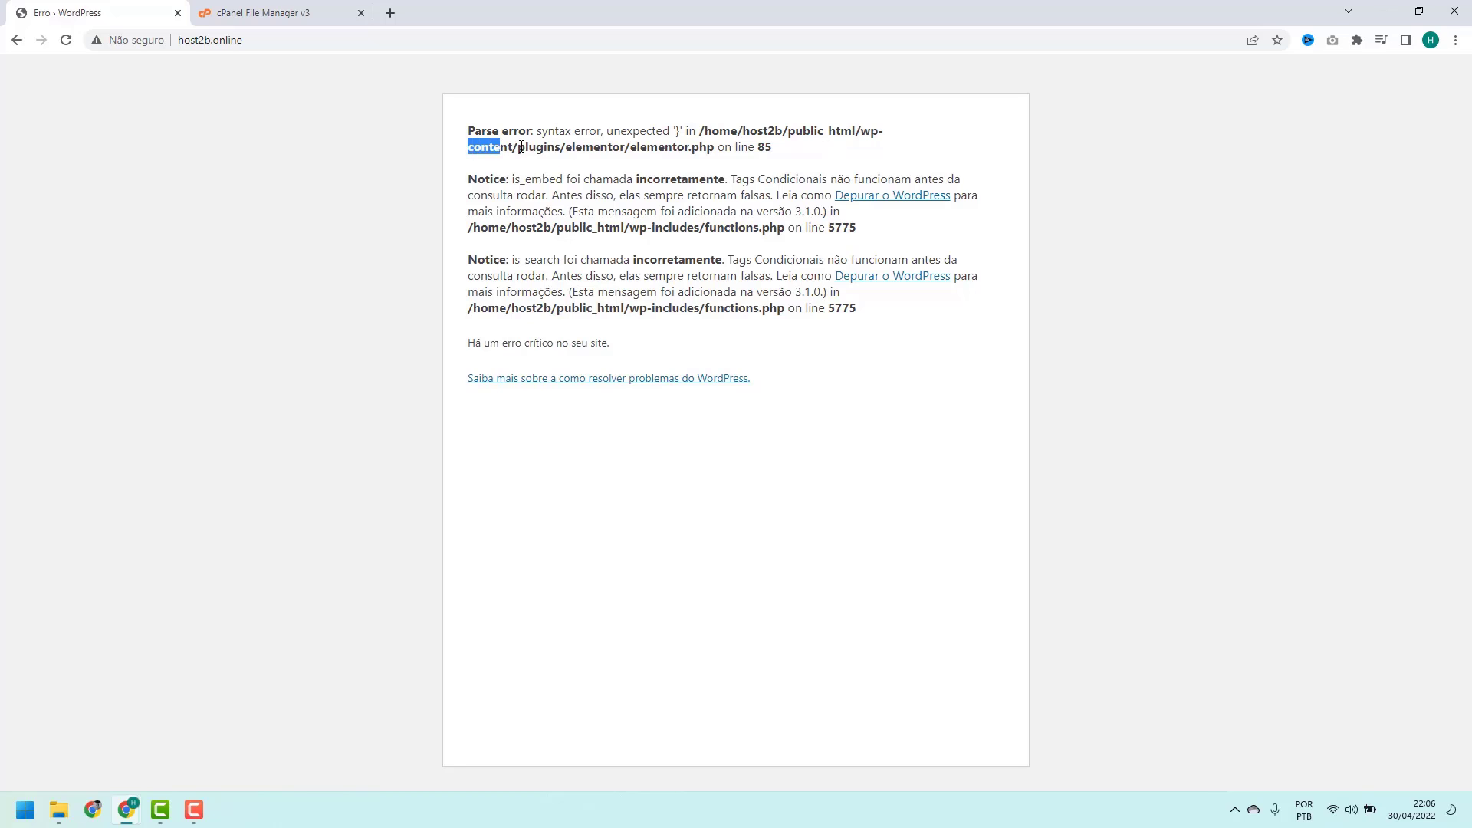
left_click(472, 150)
double_click(539, 147)
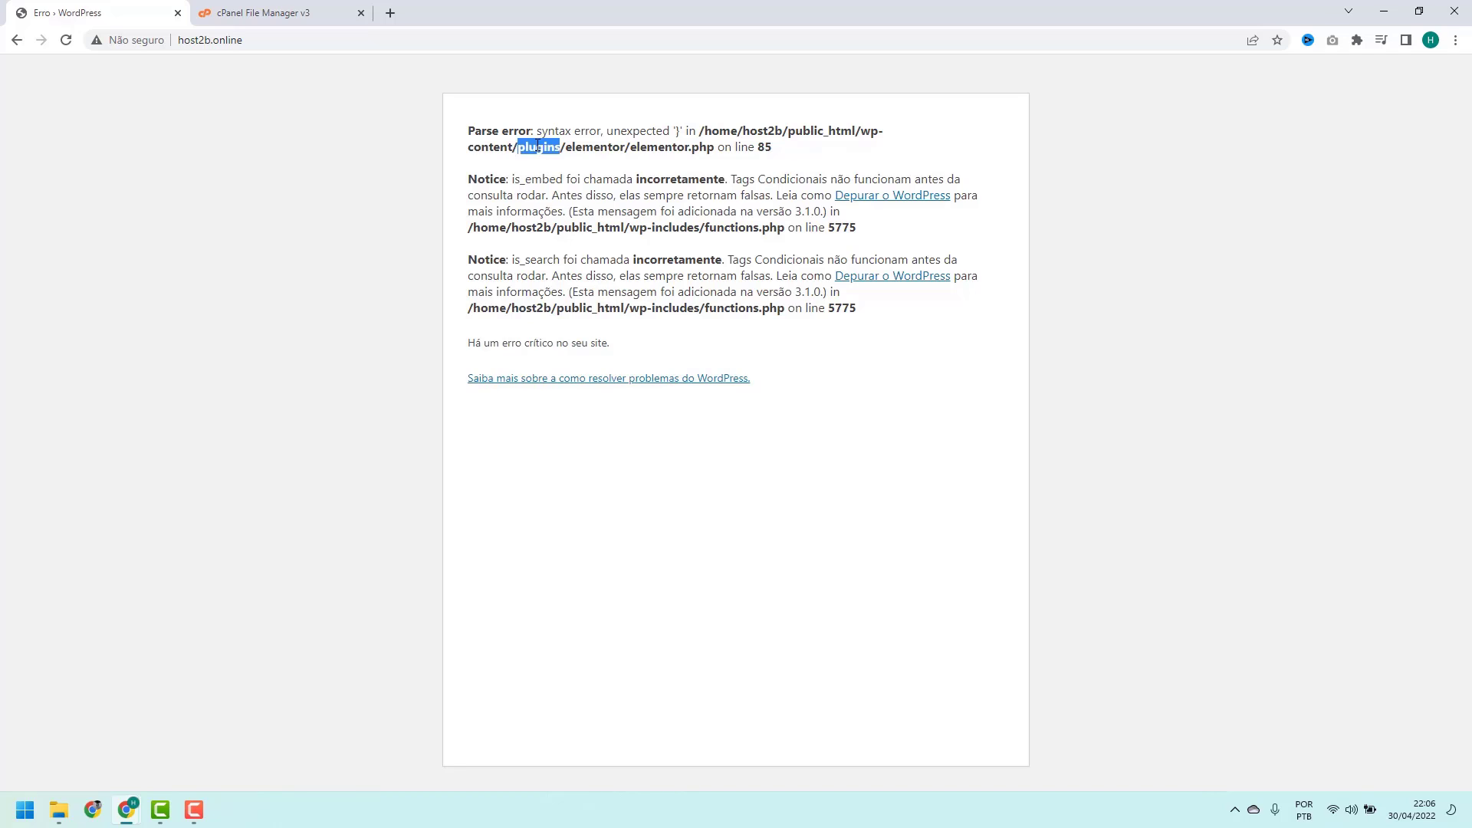
left_click(539, 147)
double_click(531, 146)
left_click(531, 145)
double_click(587, 147)
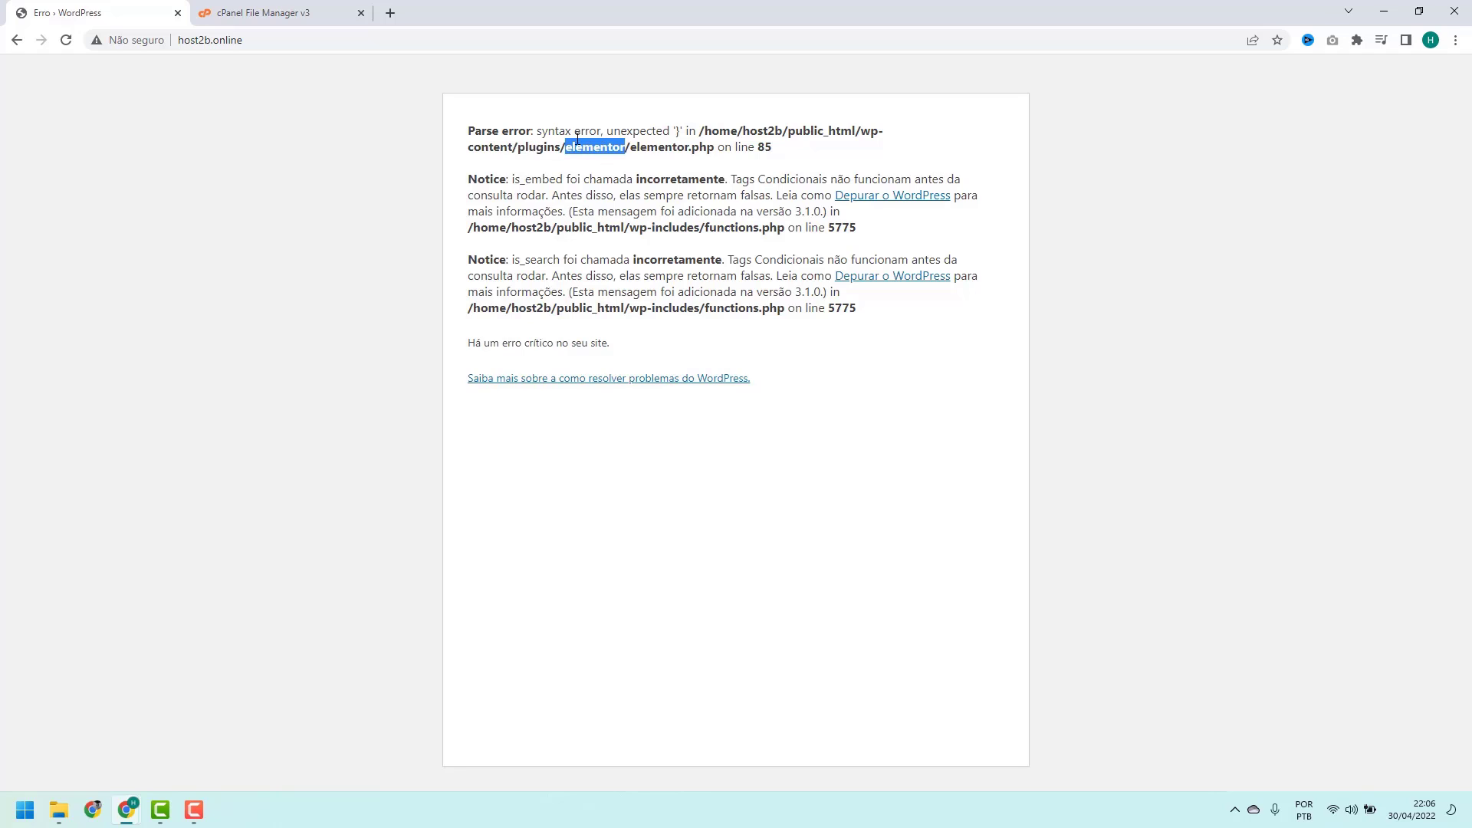
left_click(586, 153)
left_click_drag(631, 152, 763, 150)
left_click(716, 151)
left_click_drag(634, 145, 780, 151)
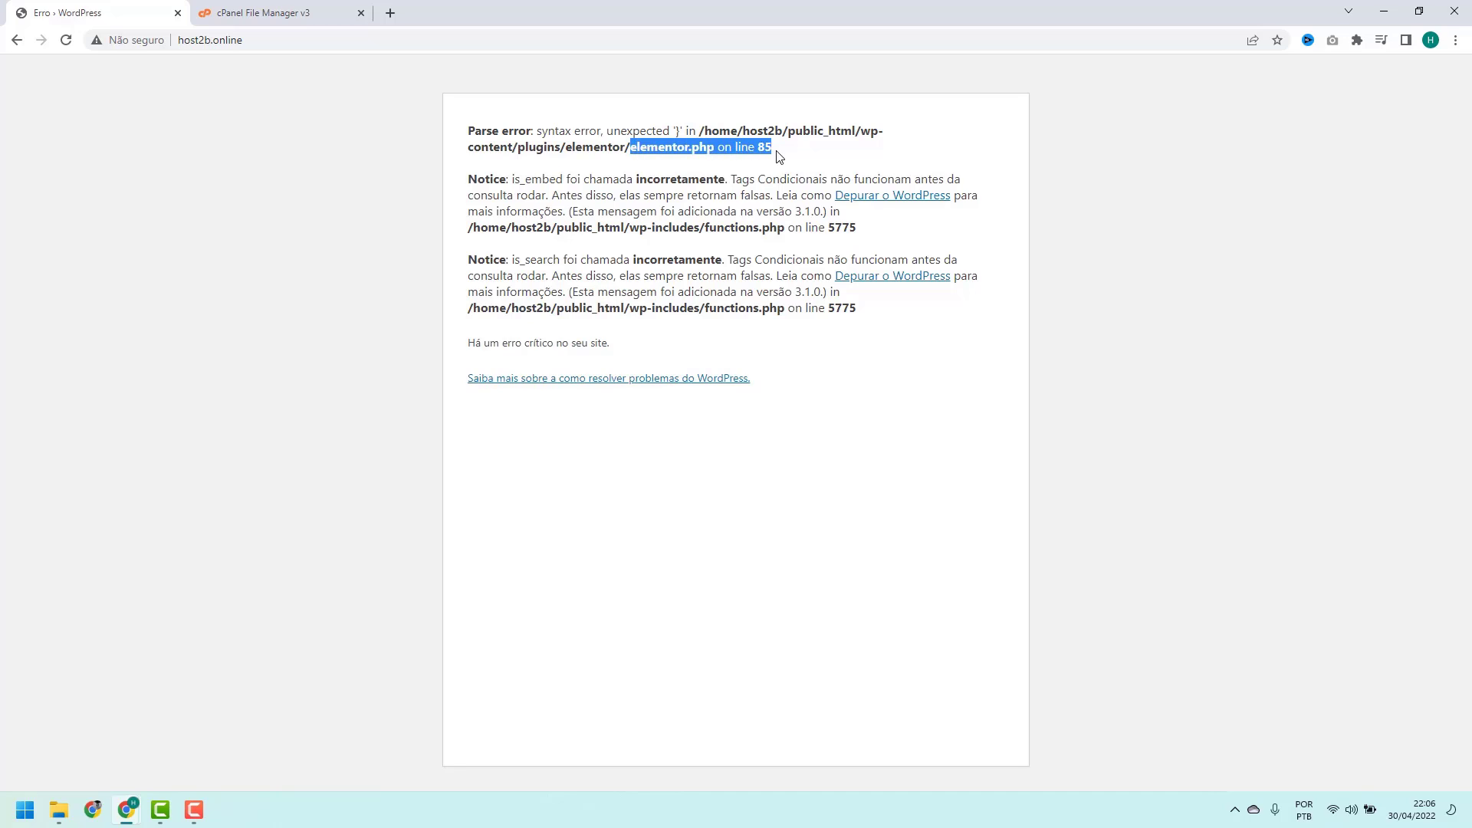
left_click(629, 151)
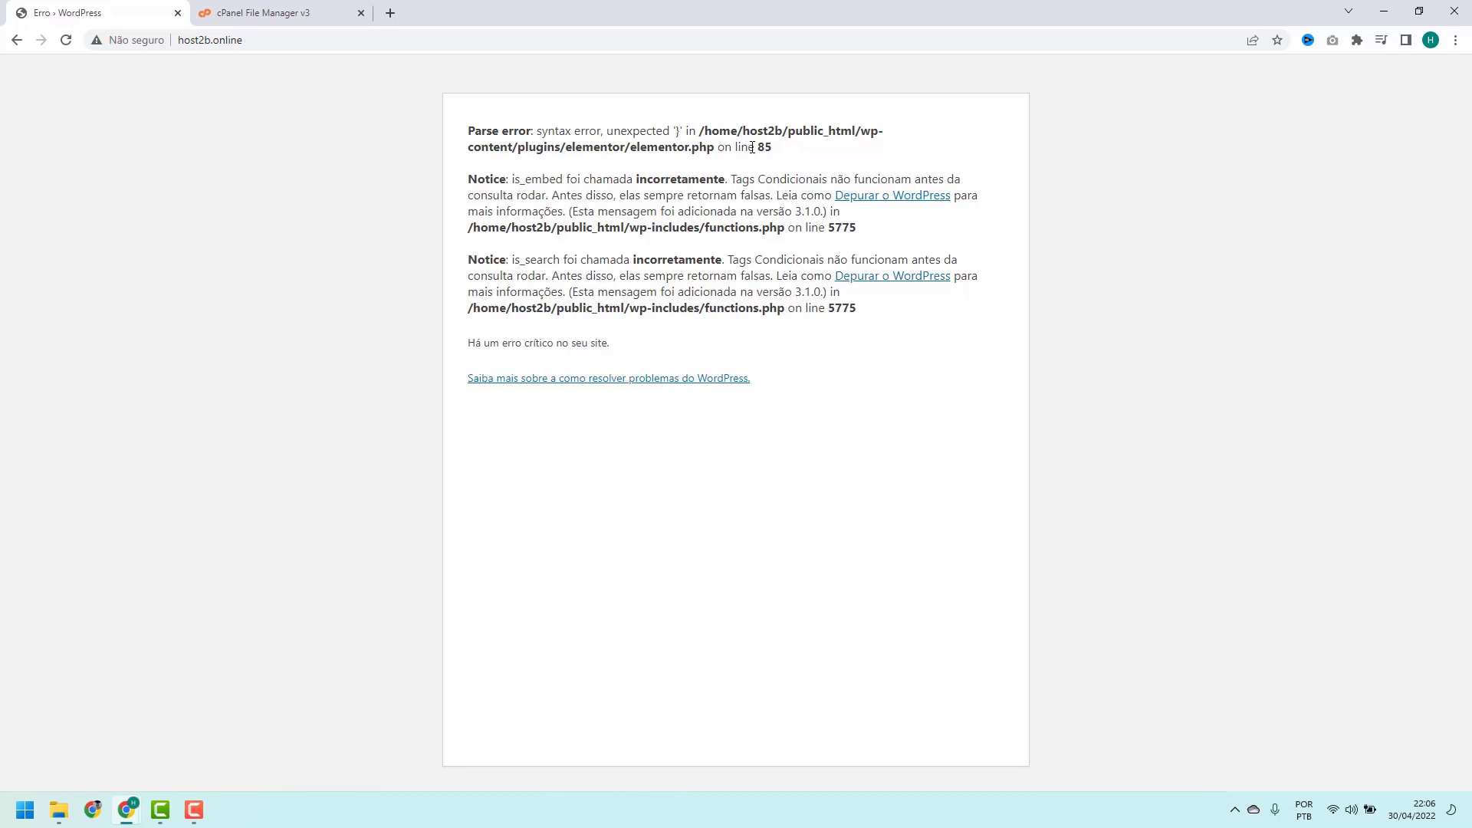
double_click(586, 148)
left_click(597, 151)
Open the wp-content/plugins folder inside public_html in the cPanel File Manager
left_click(262, 17)
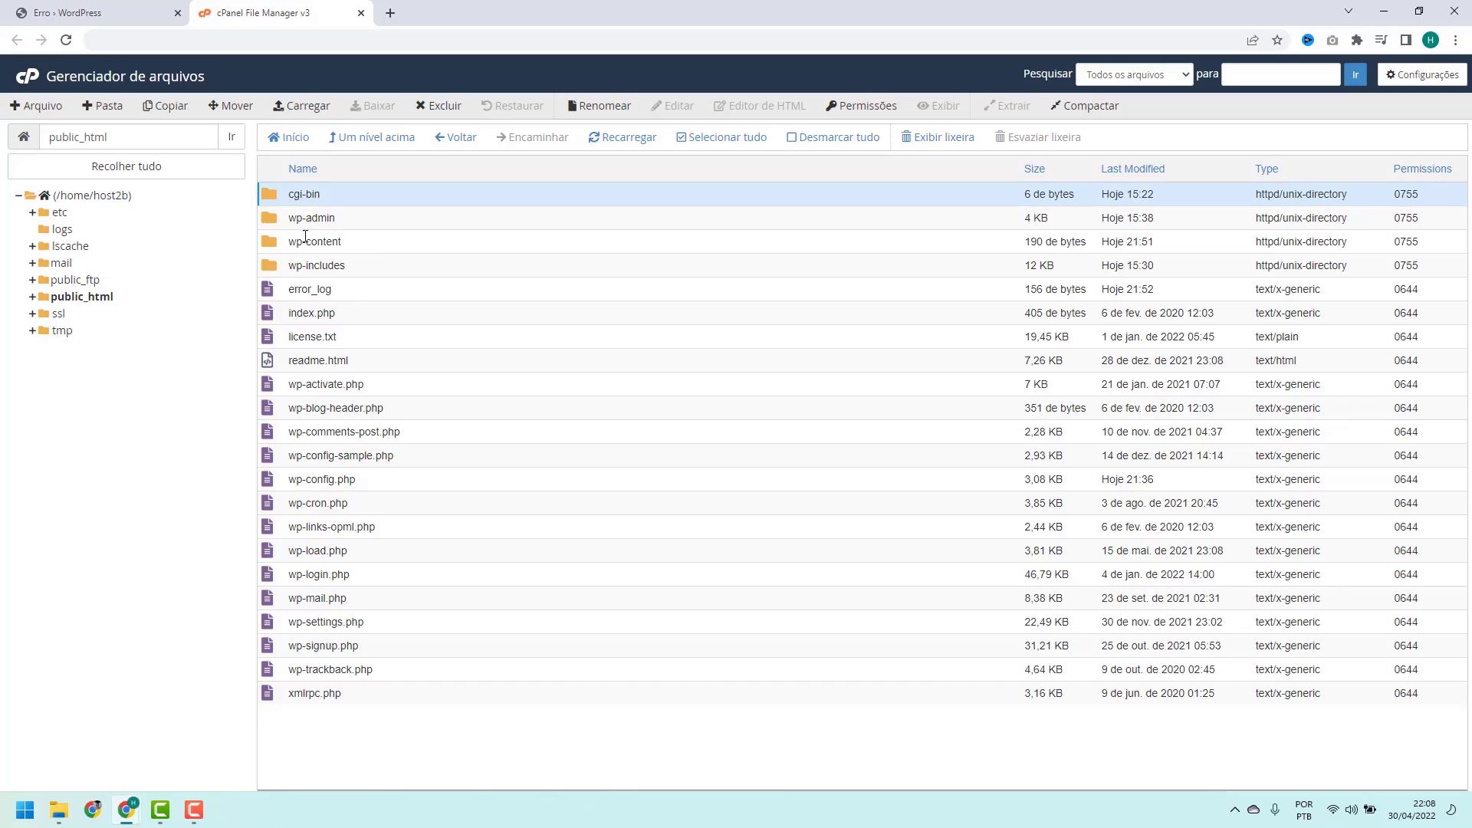
double_click(357, 242)
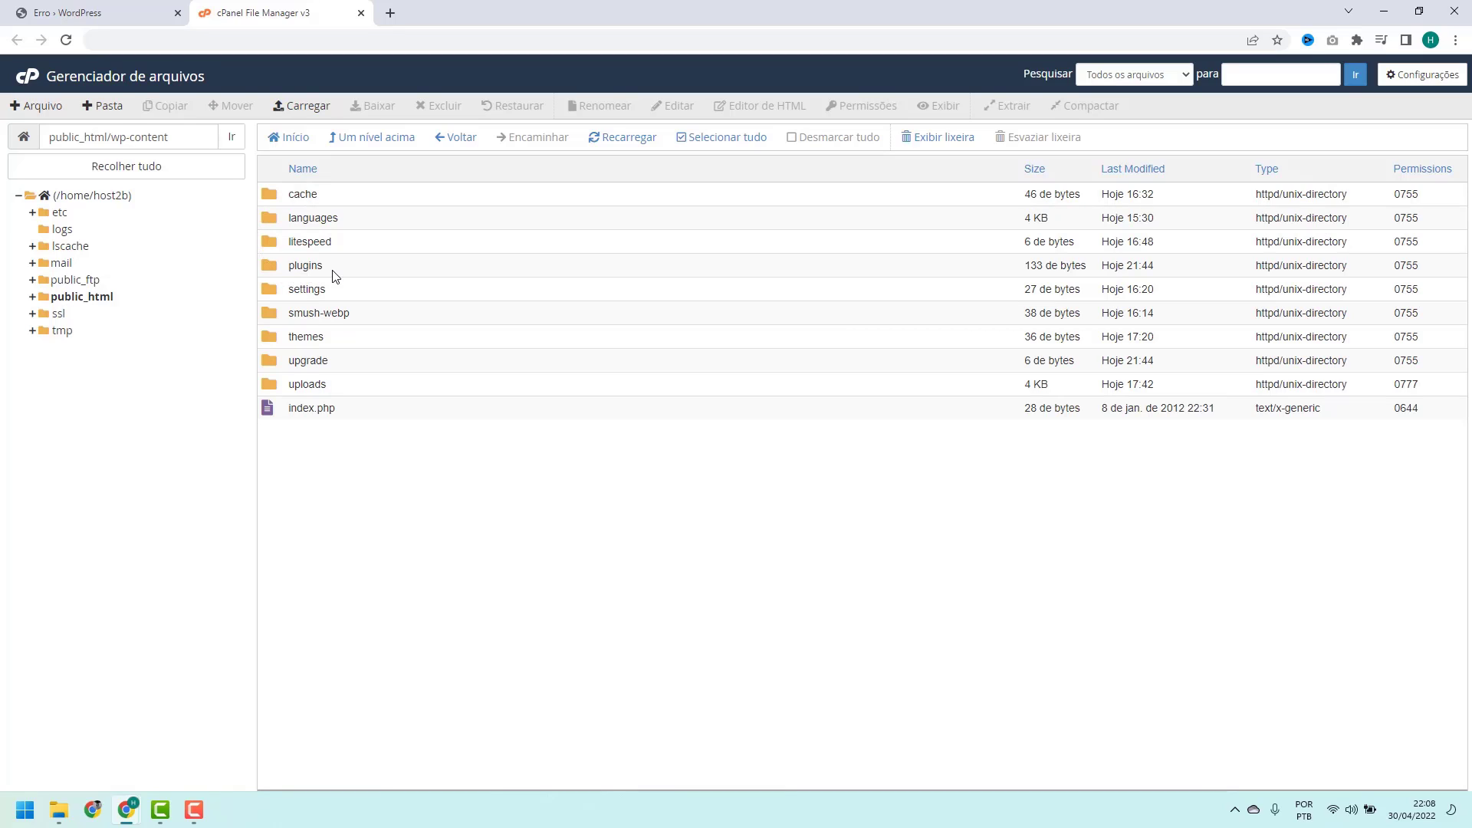
double_click(333, 270)
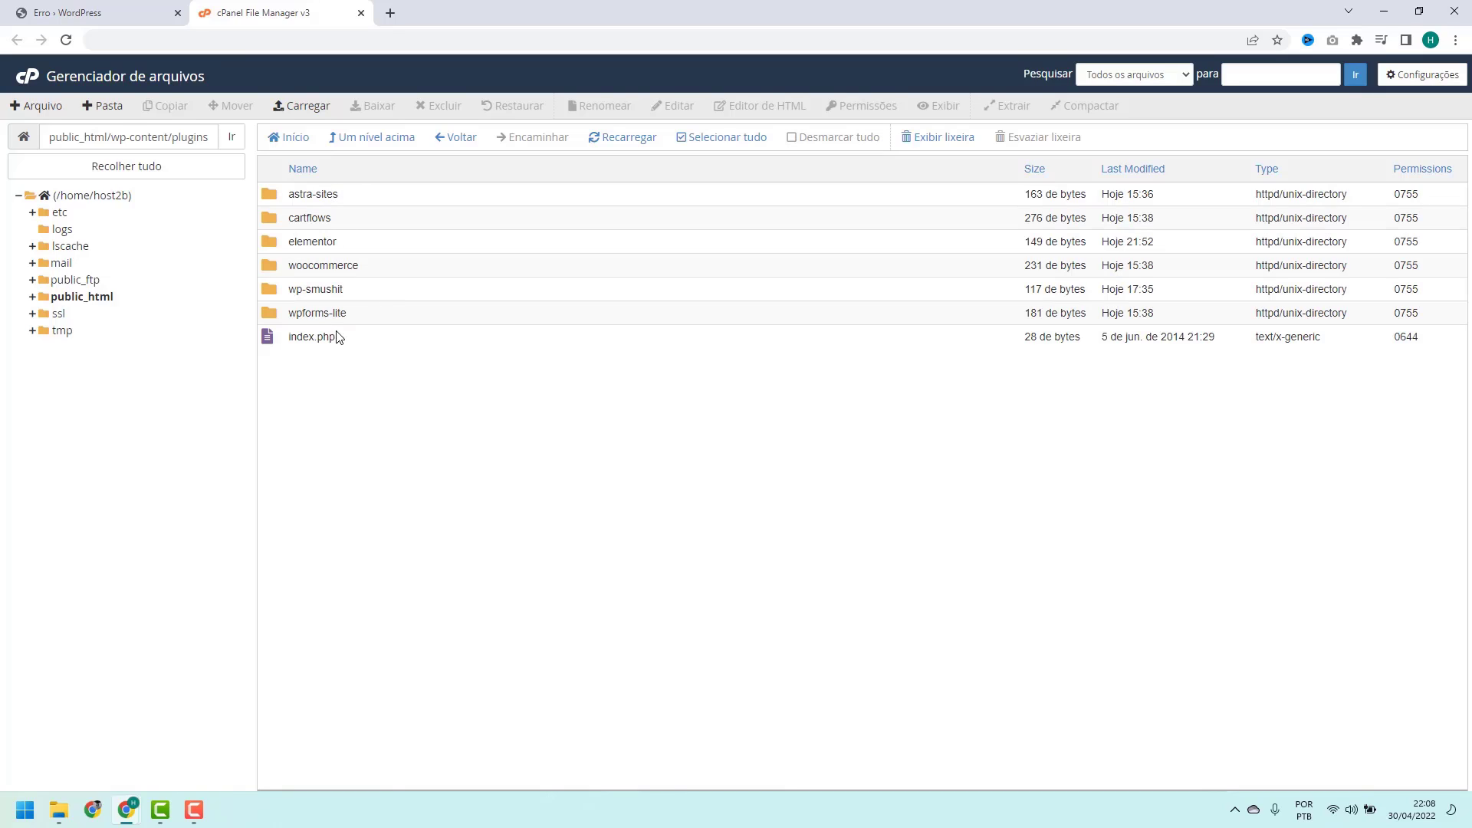
Rename the elementor plugin folder to elementor-antigo
left_click(355, 247)
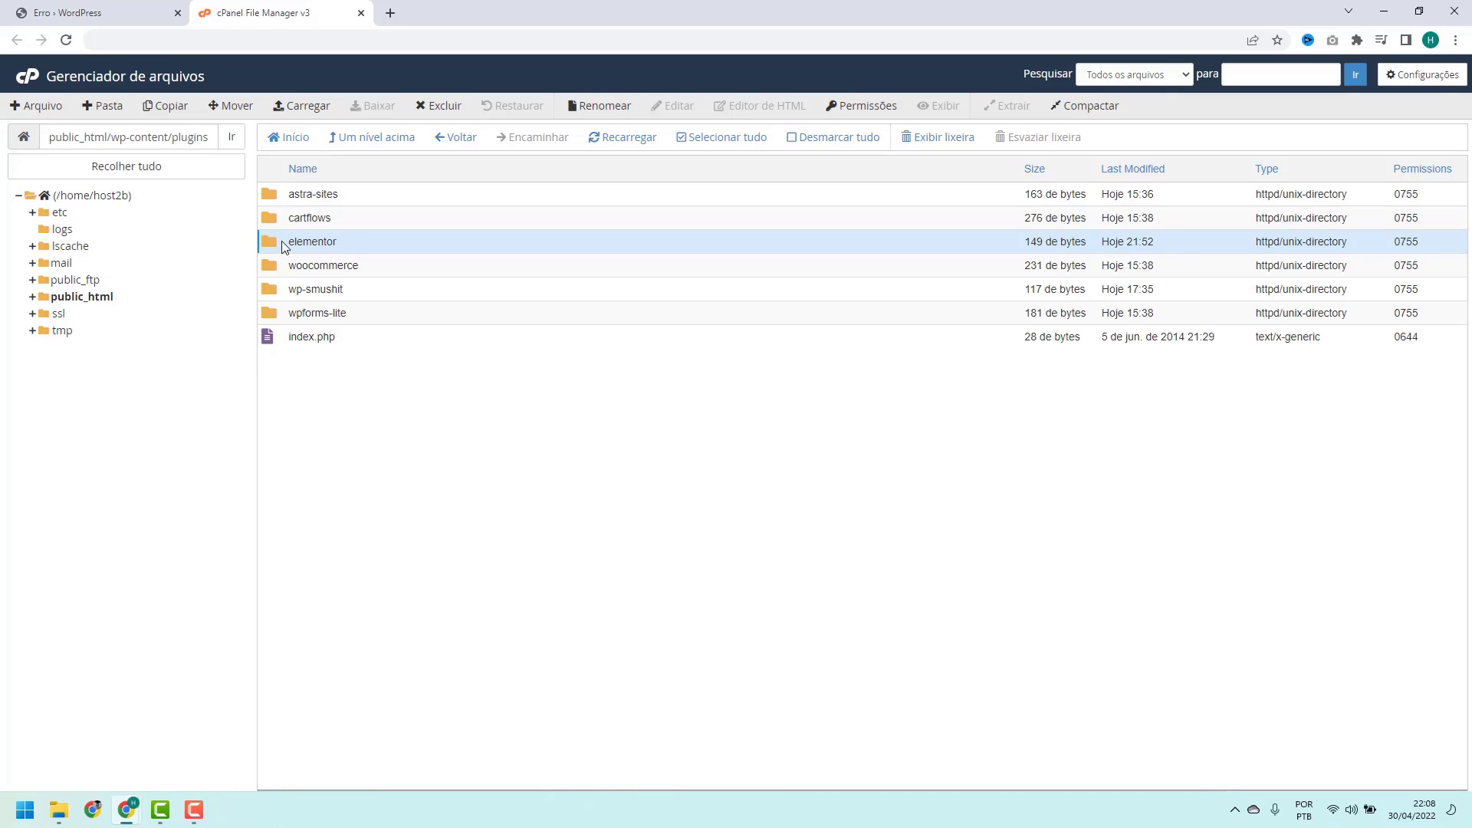
right_click(339, 241)
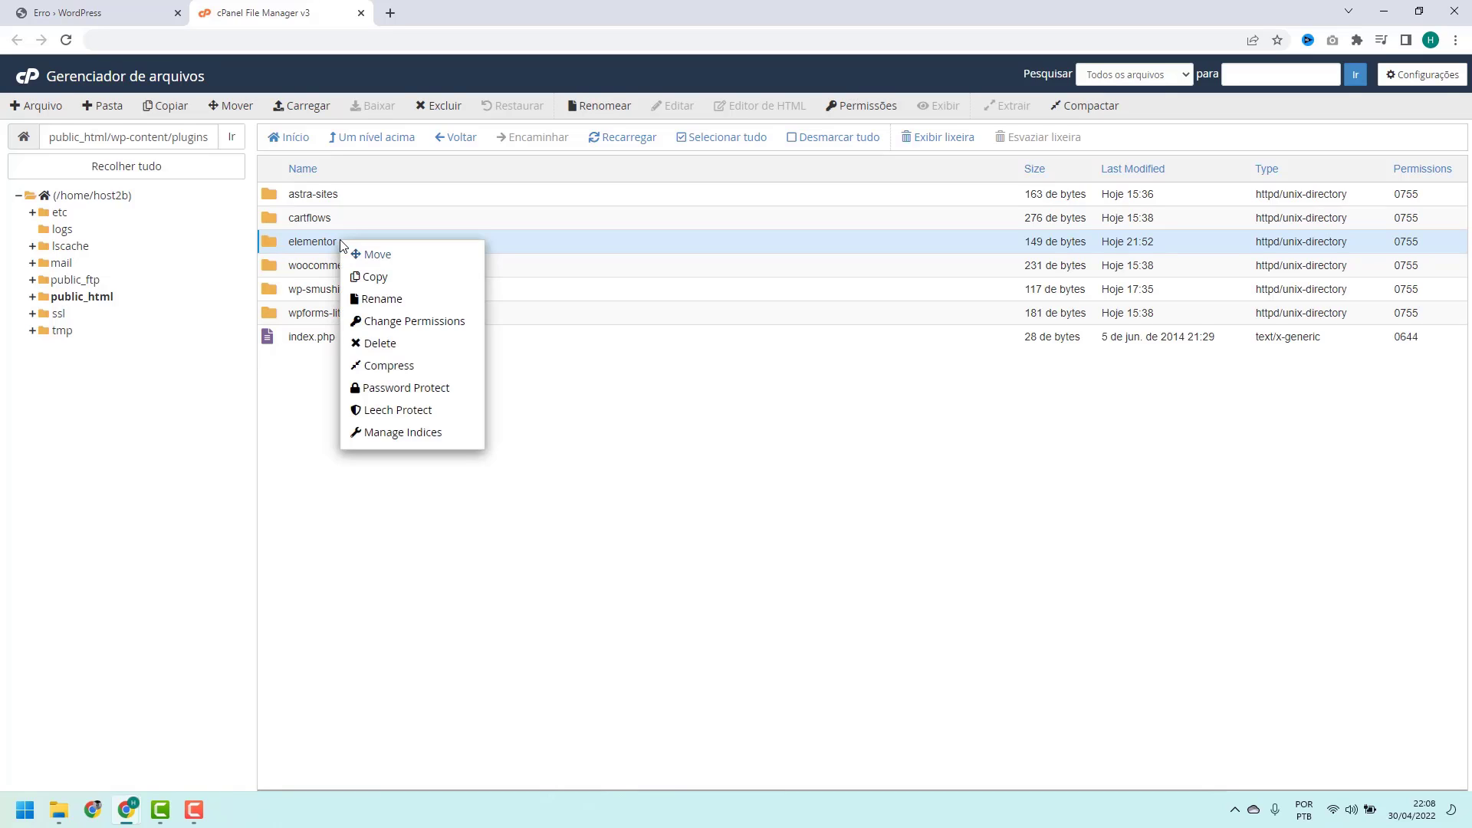
left_click(358, 305)
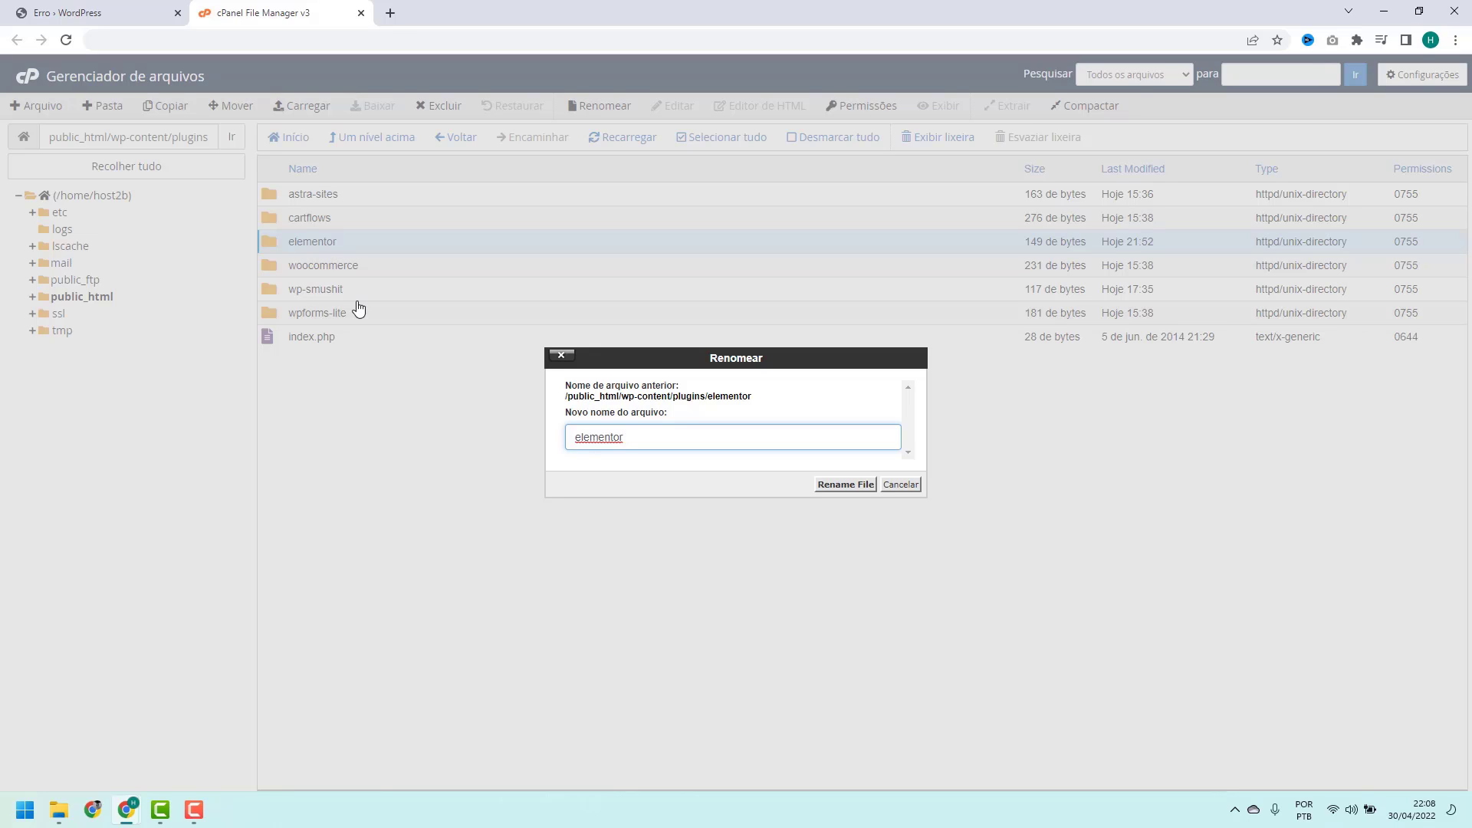
type("antigo")
left_click(844, 486)
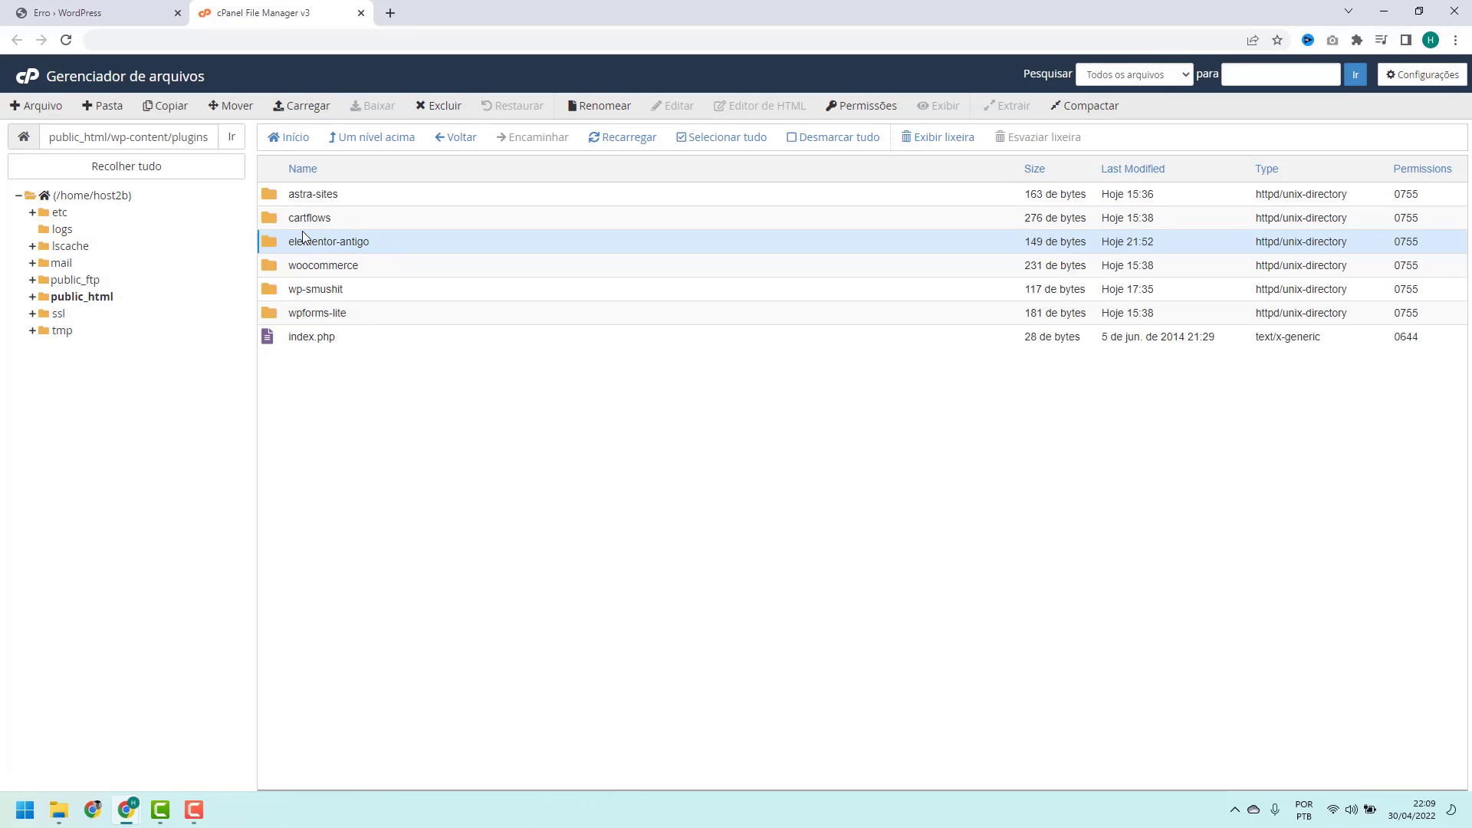
Reload the host2b.online page to check the site with the plugin folder renamed
left_click(99, 16)
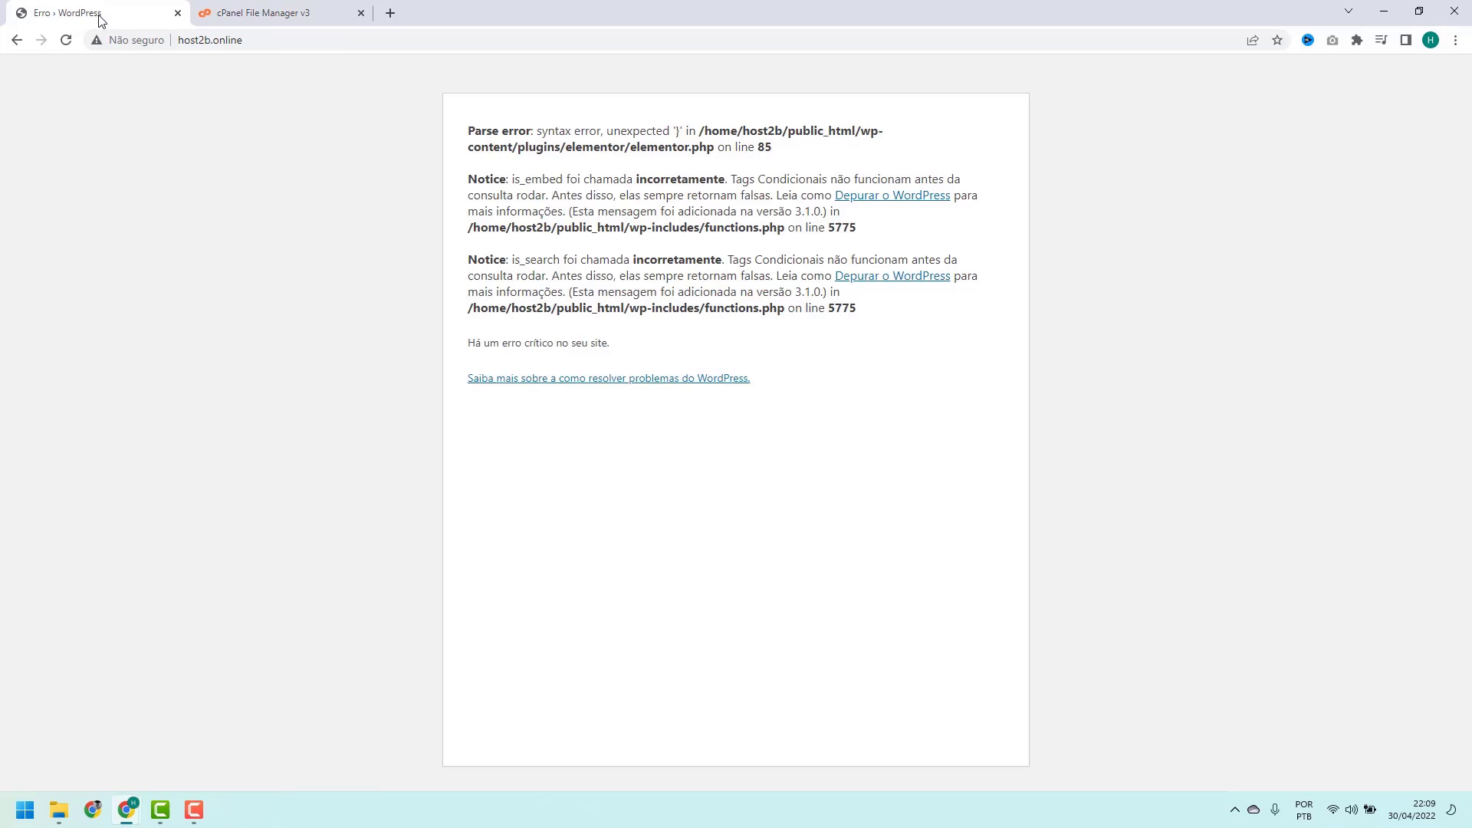
left_click(66, 40)
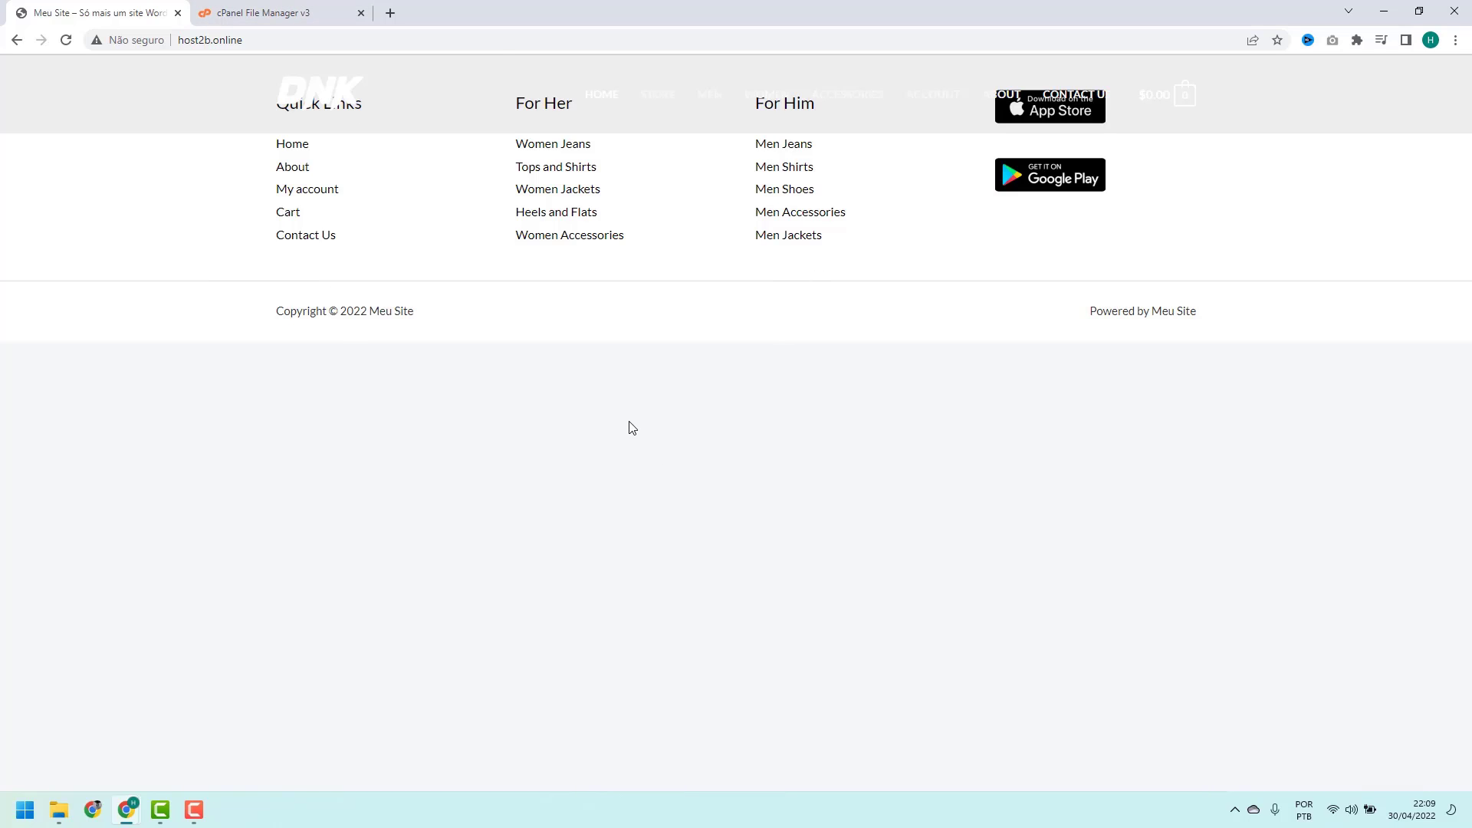
Open the WordPress admin login page at host2b.online/wp-admin
left_click(278, 43)
left_click(278, 44)
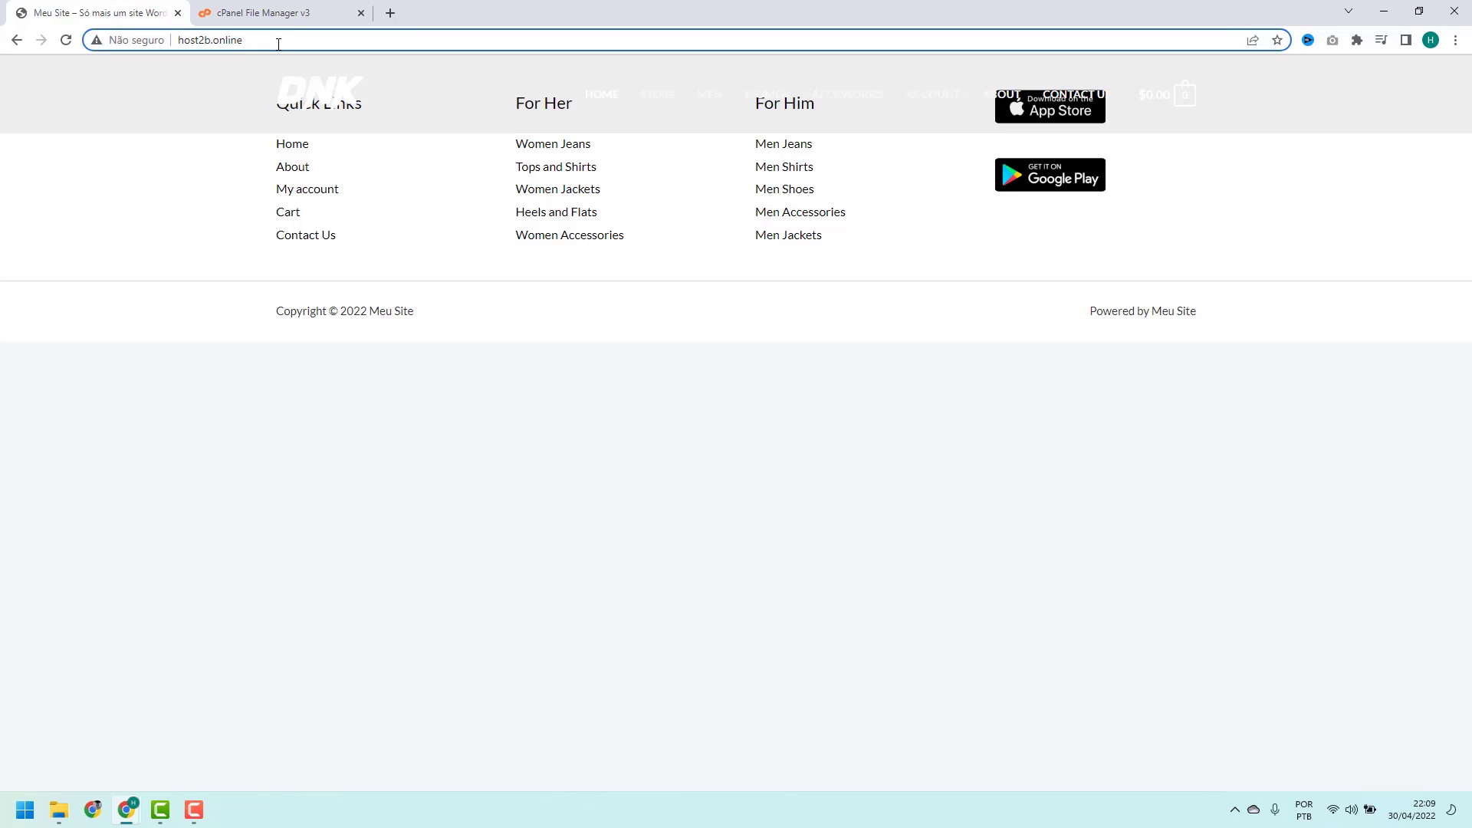
type("/wp-admi")
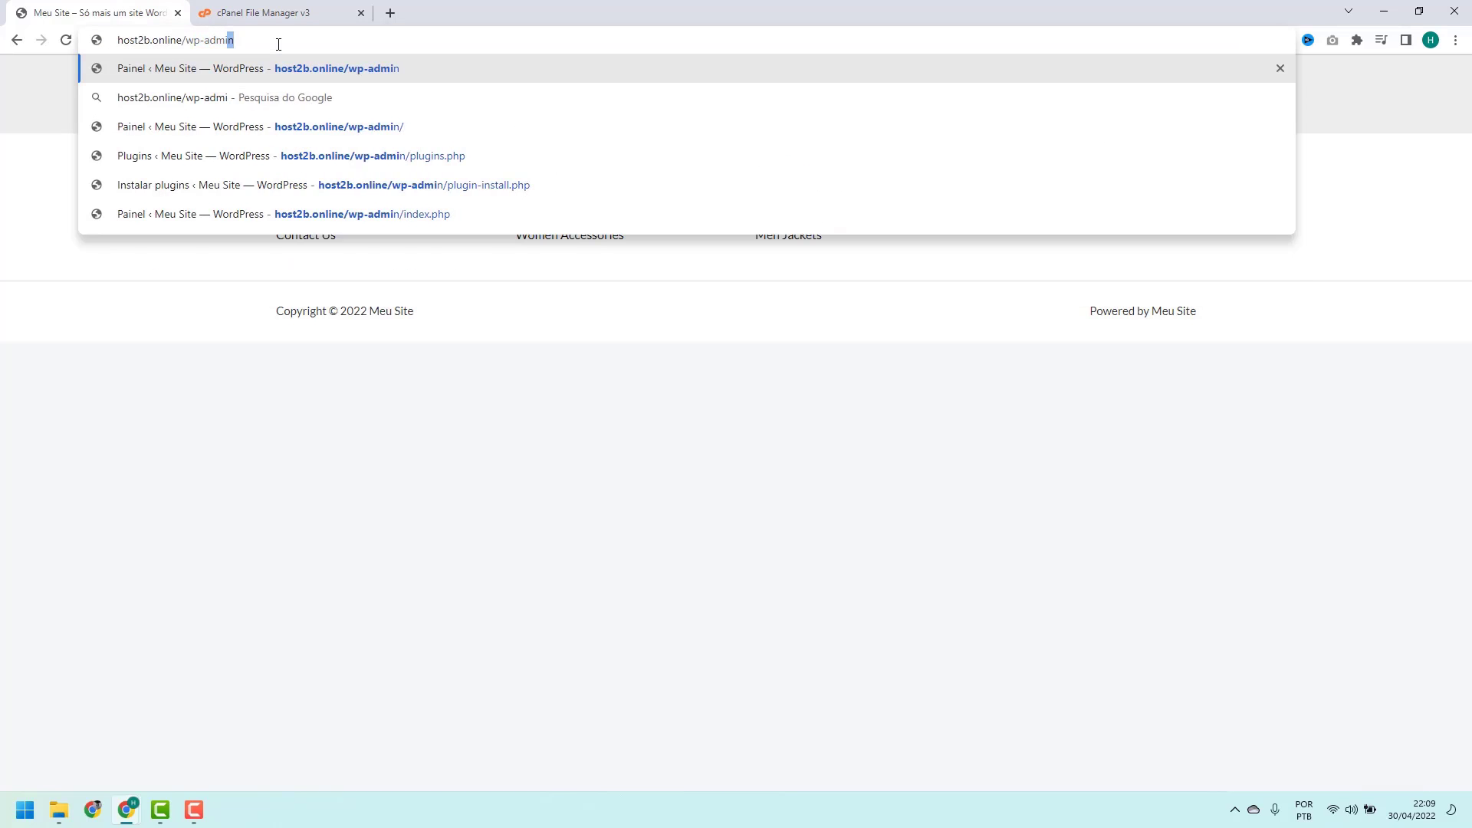
key("Return")
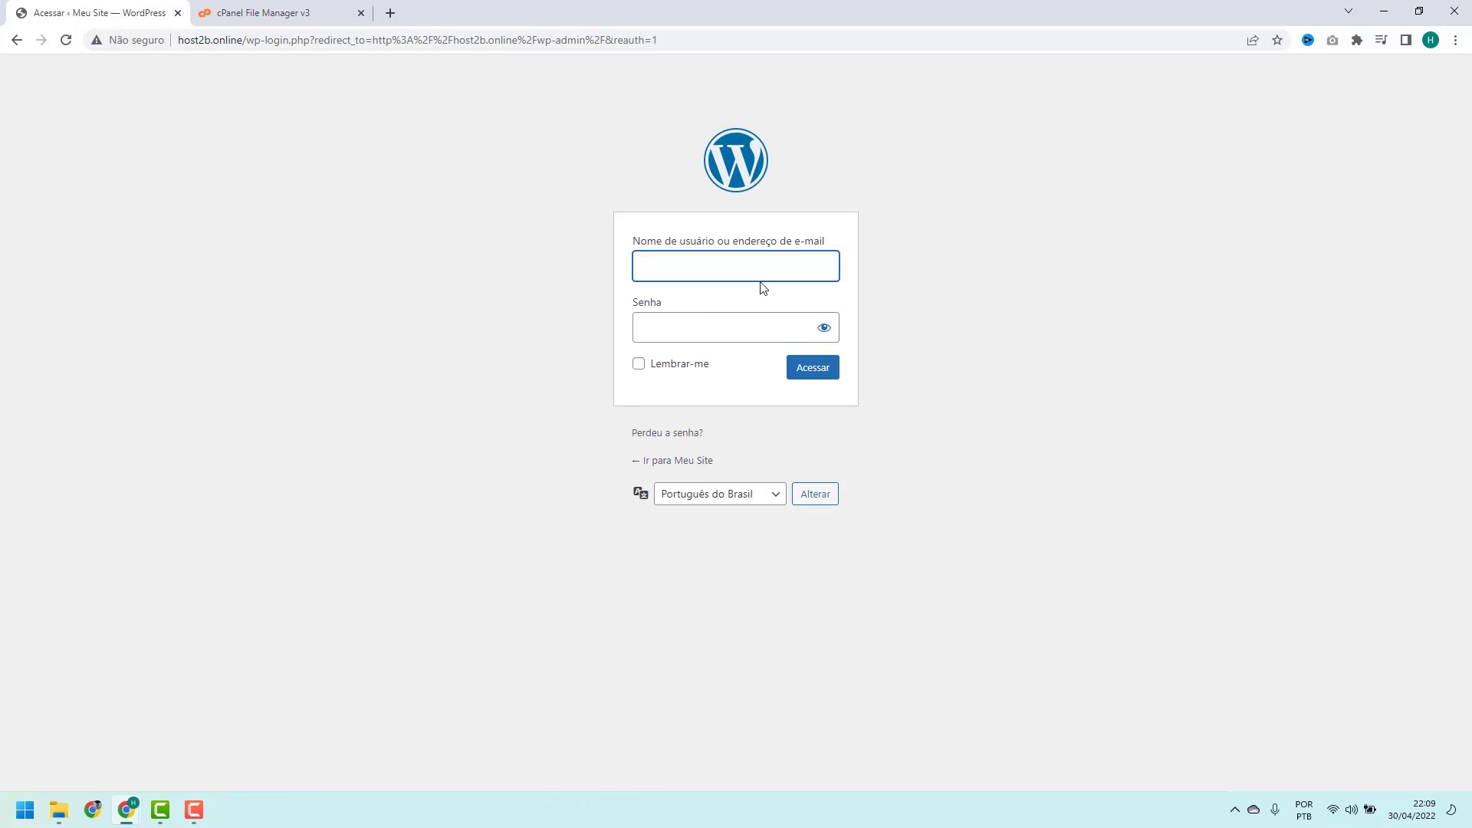
Log in to WordPress as admin with the account password and open the site's plugins list
type("admin")
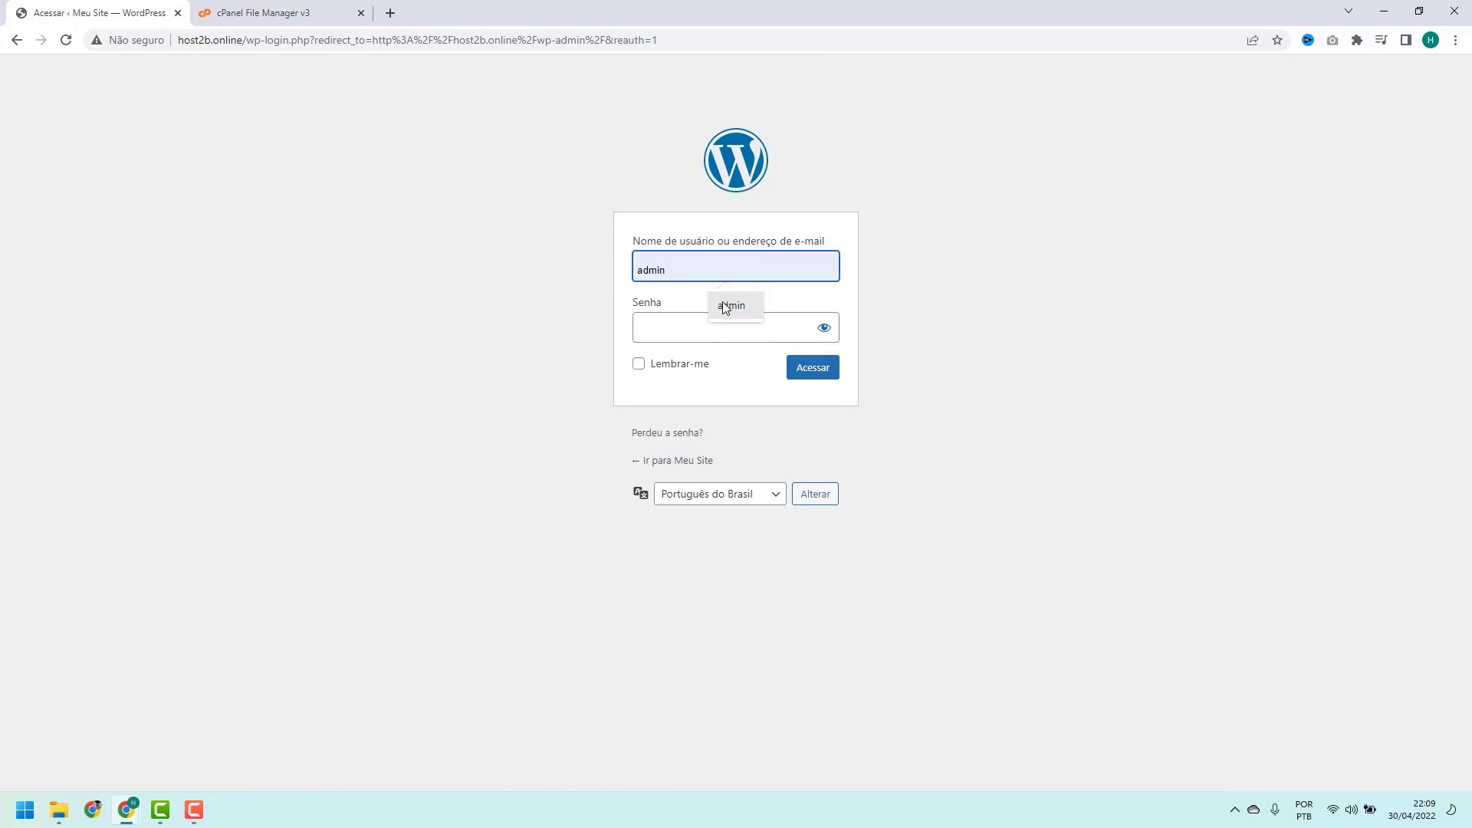
left_click(731, 305)
left_click(707, 330)
type("*******")
key("Return")
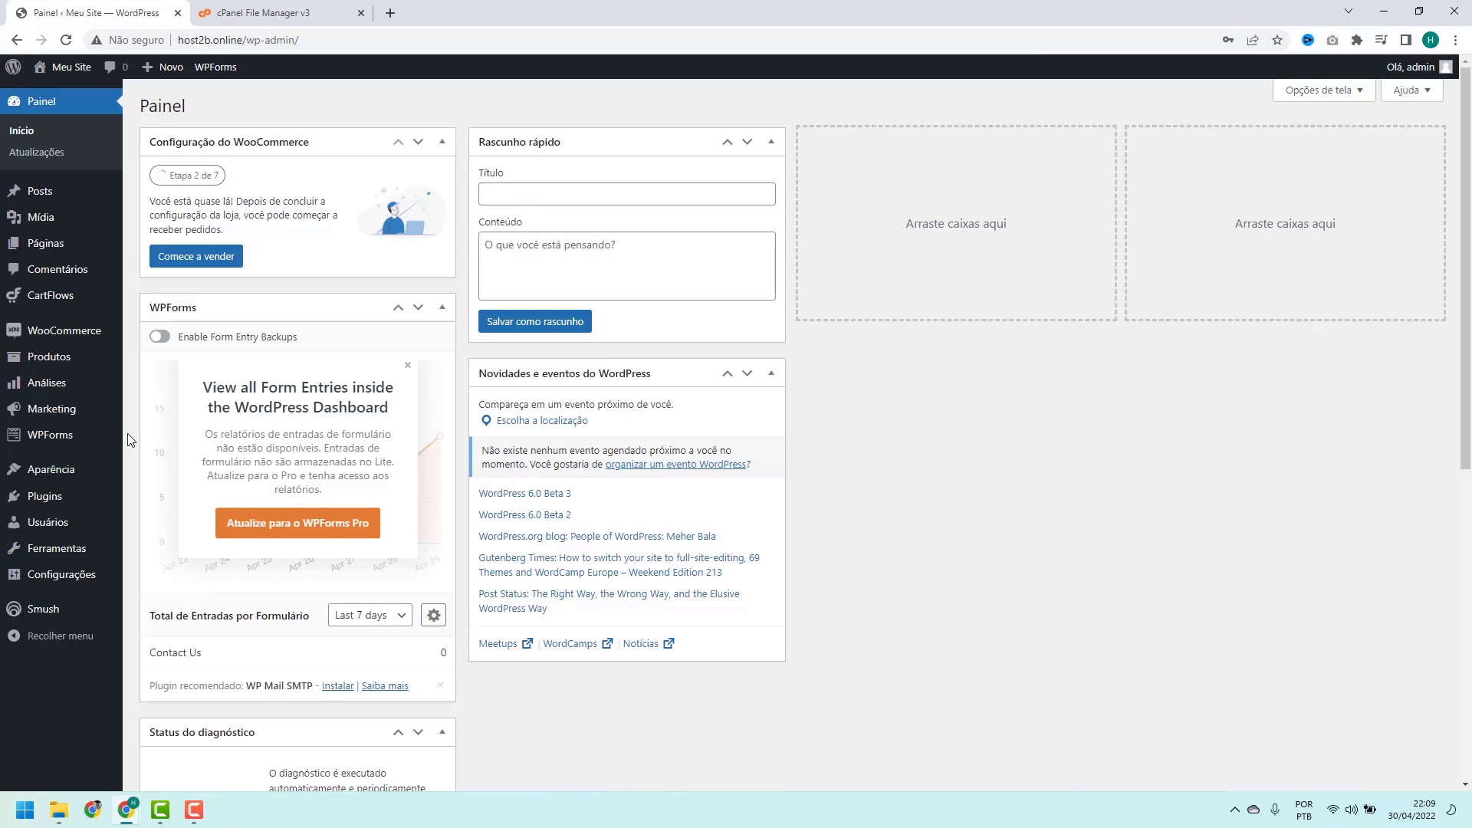
left_click(53, 497)
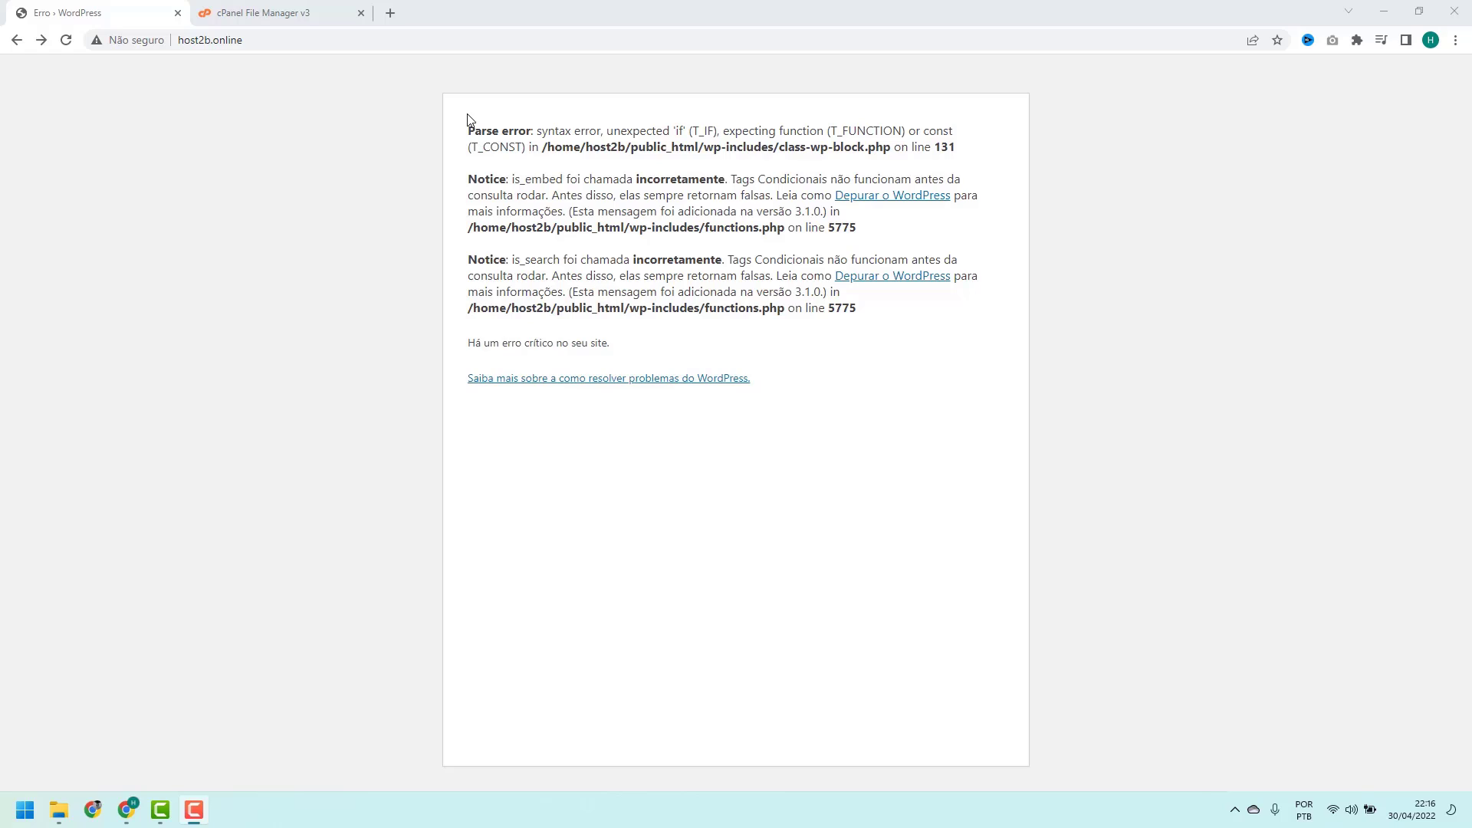
Examine the new parse error's file path, from public_html through wp-includes to the file name and line number
left_click_drag(463, 130, 535, 128)
left_click(534, 125)
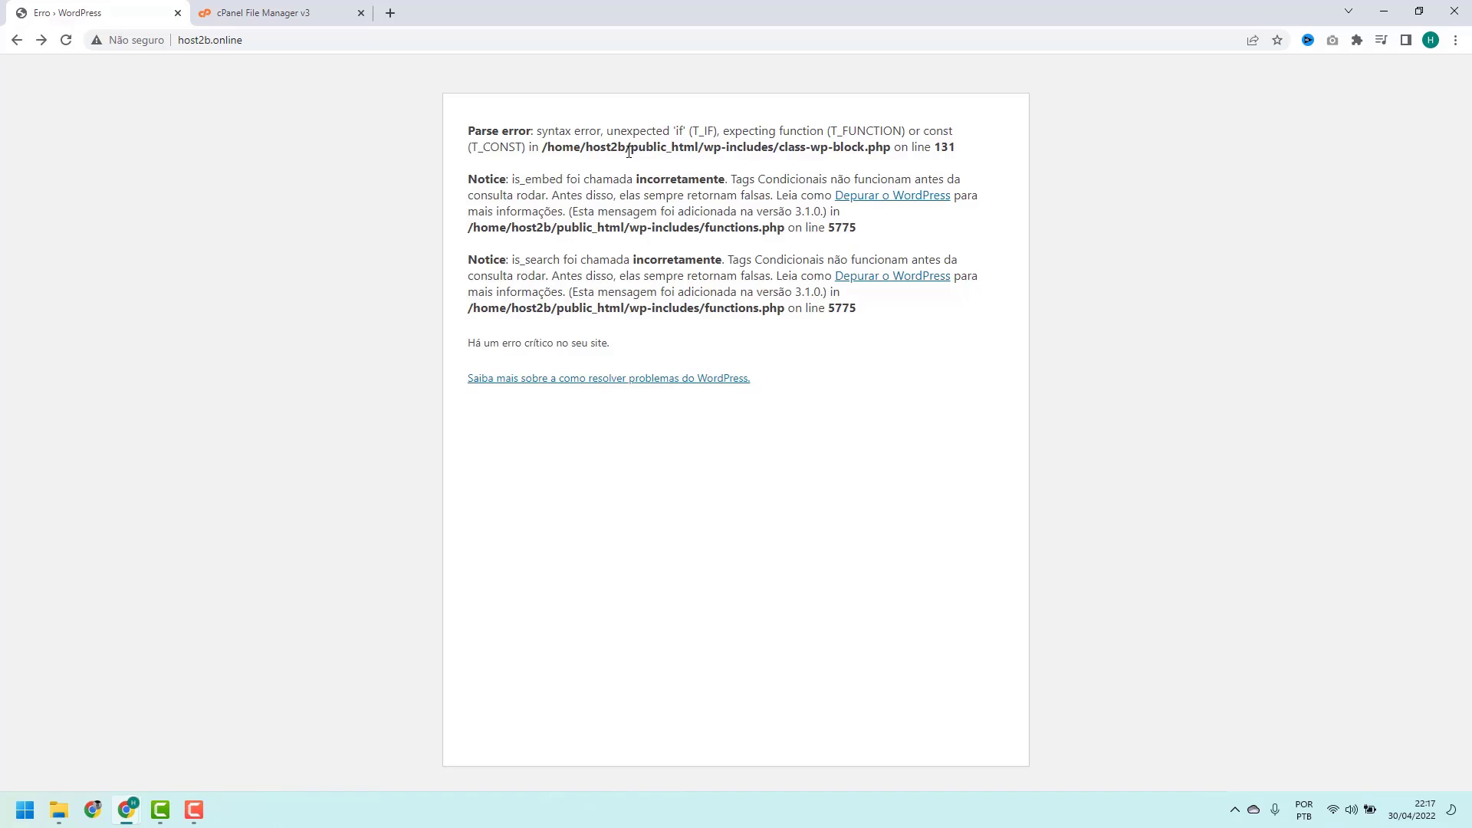
left_click_drag(627, 147, 683, 146)
left_click(685, 145)
left_click_drag(703, 151, 723, 149)
left_click(729, 147)
left_click_drag(703, 145, 776, 146)
left_click(753, 143)
left_click_drag(704, 148, 775, 148)
left_click(771, 147)
left_click_drag(703, 146, 955, 146)
left_click(952, 146)
In the cPanel File Manager, open version.php from the public_html/wp-includes folder in the code editor
left_click(282, 21)
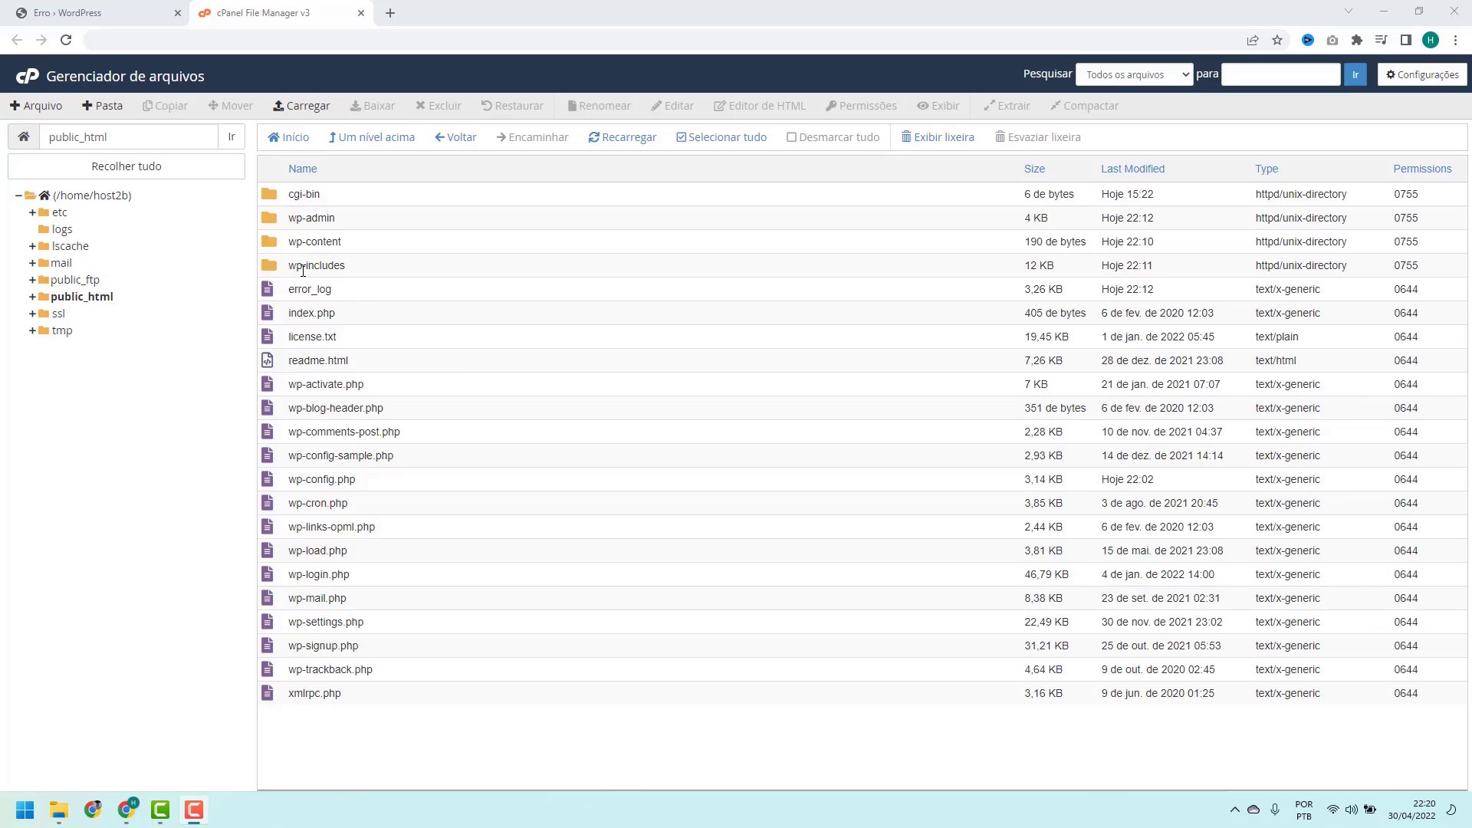
double_click(357, 270)
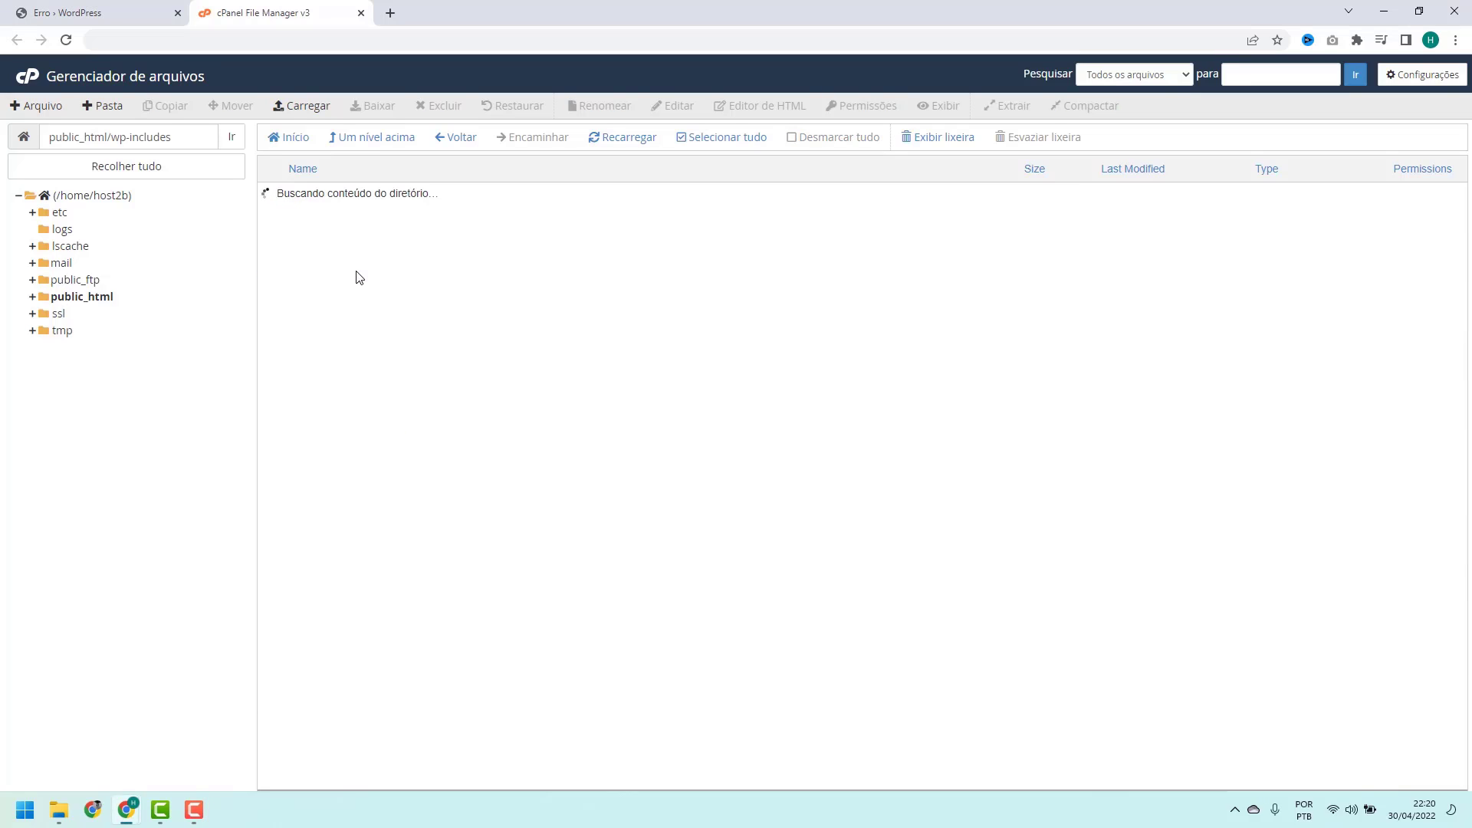
scroll(349, 197, "down", 15)
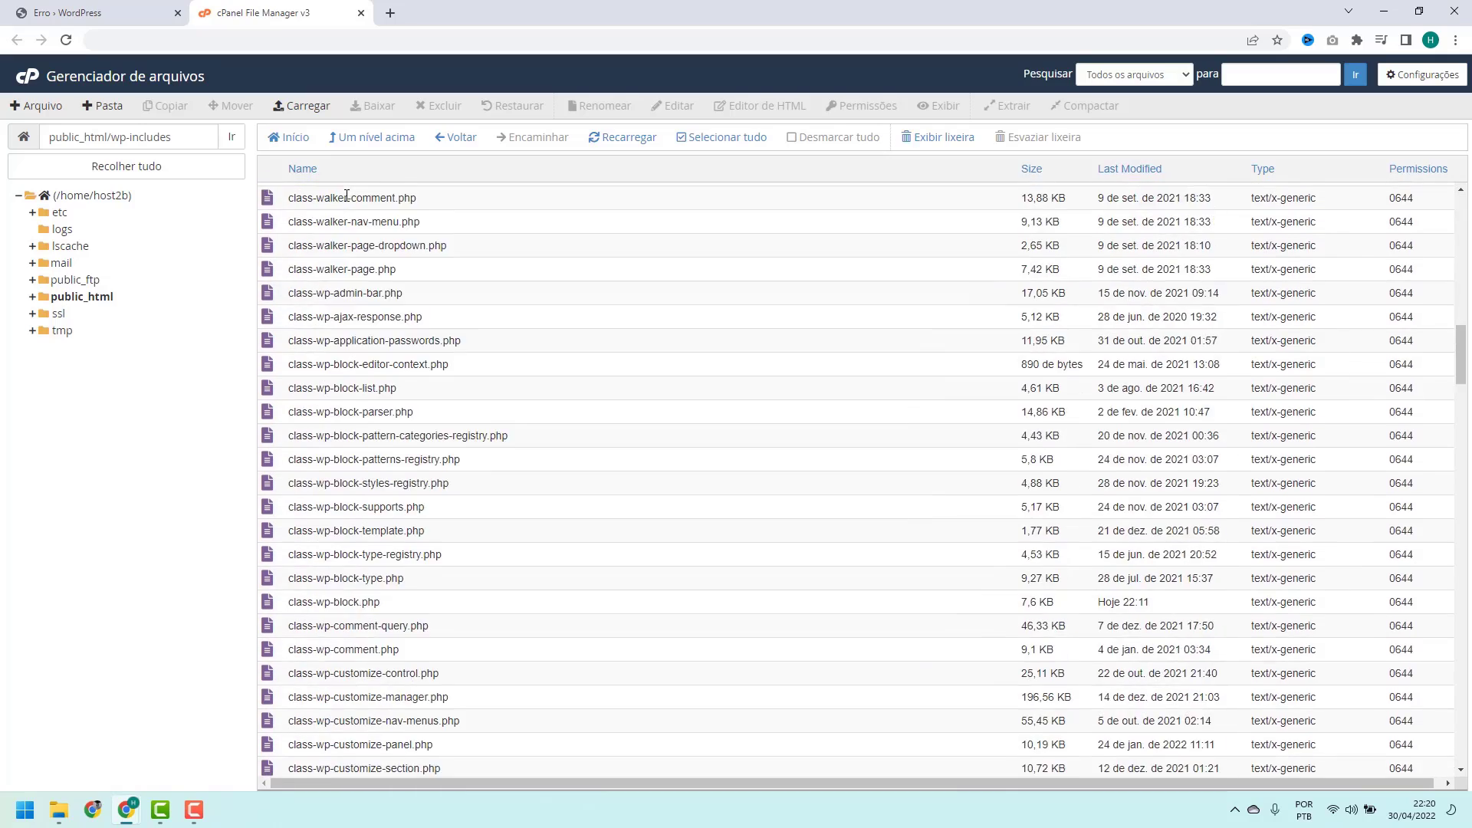
scroll(347, 194, "down", 20)
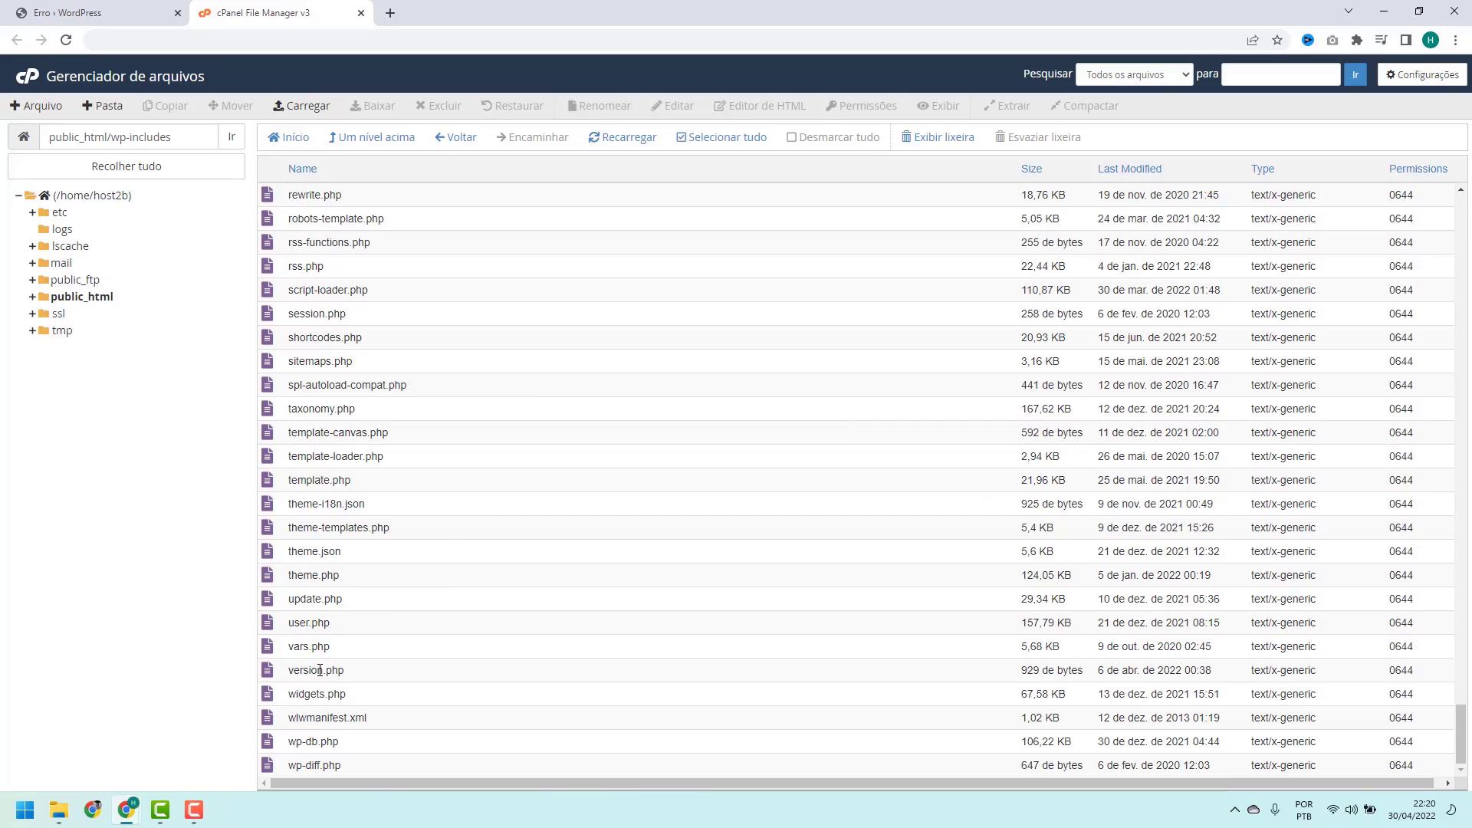
left_click(352, 671)
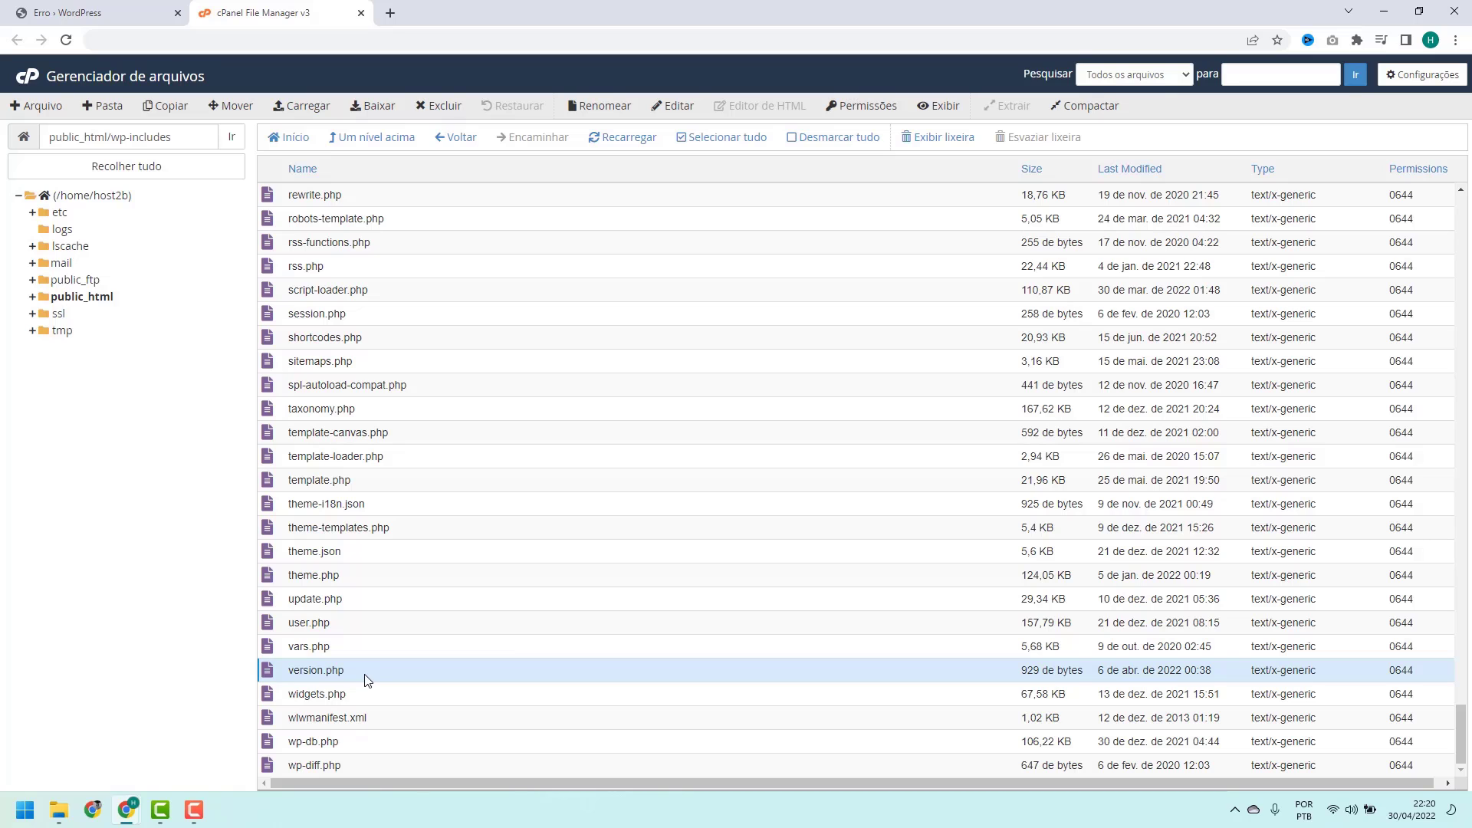
right_click(365, 674)
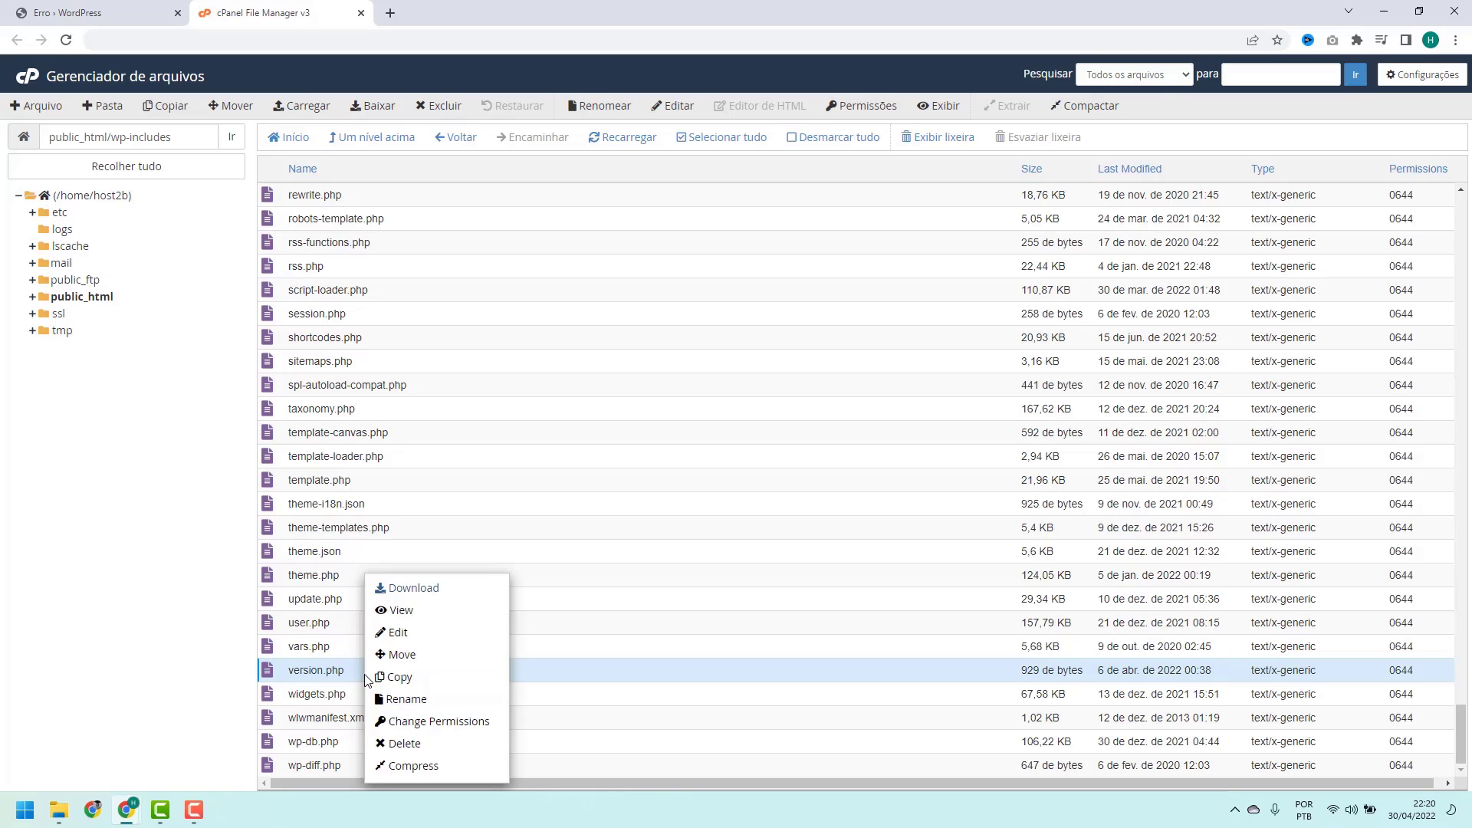
left_click(401, 634)
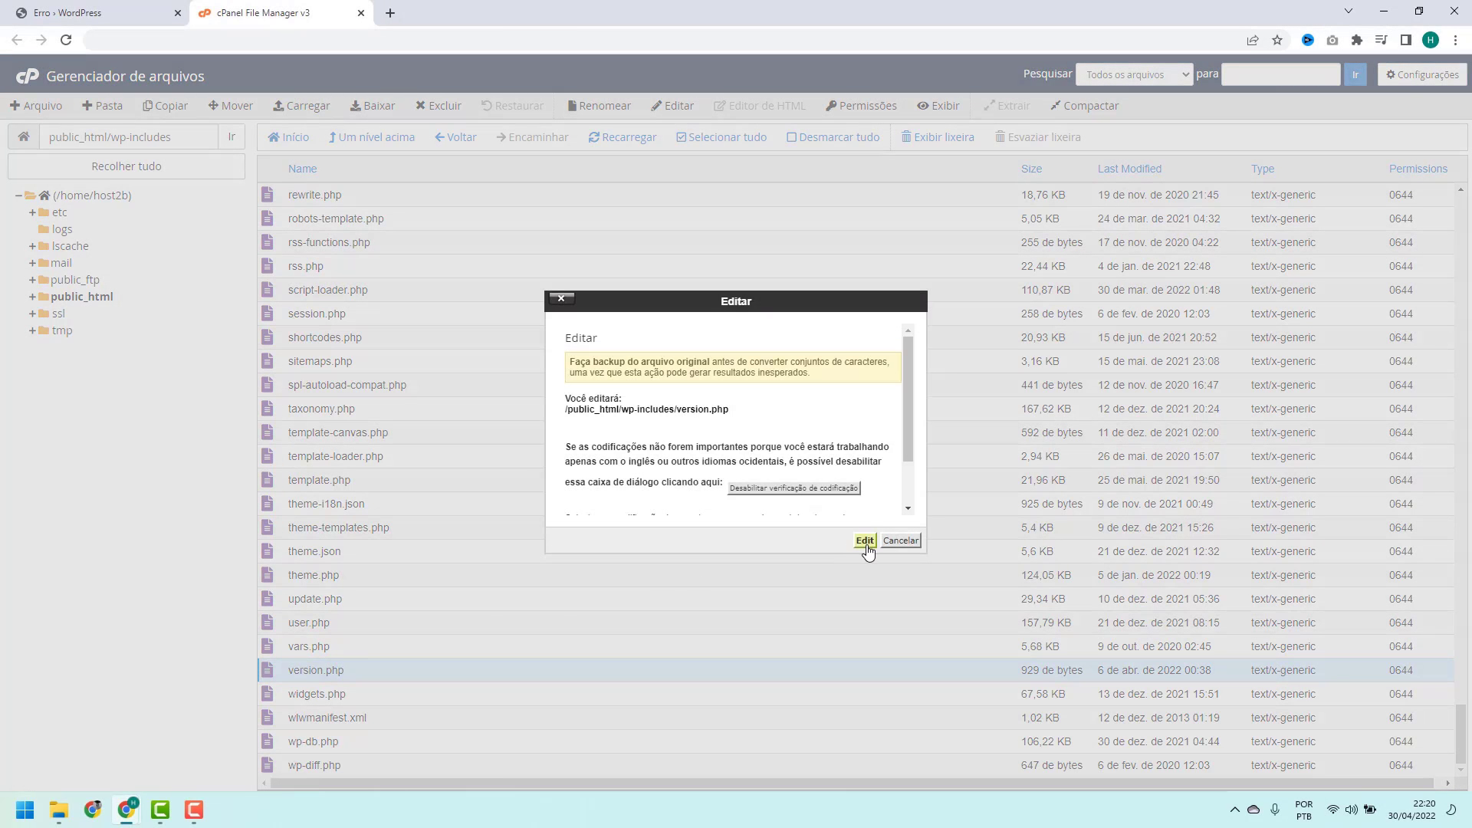
left_click(864, 542)
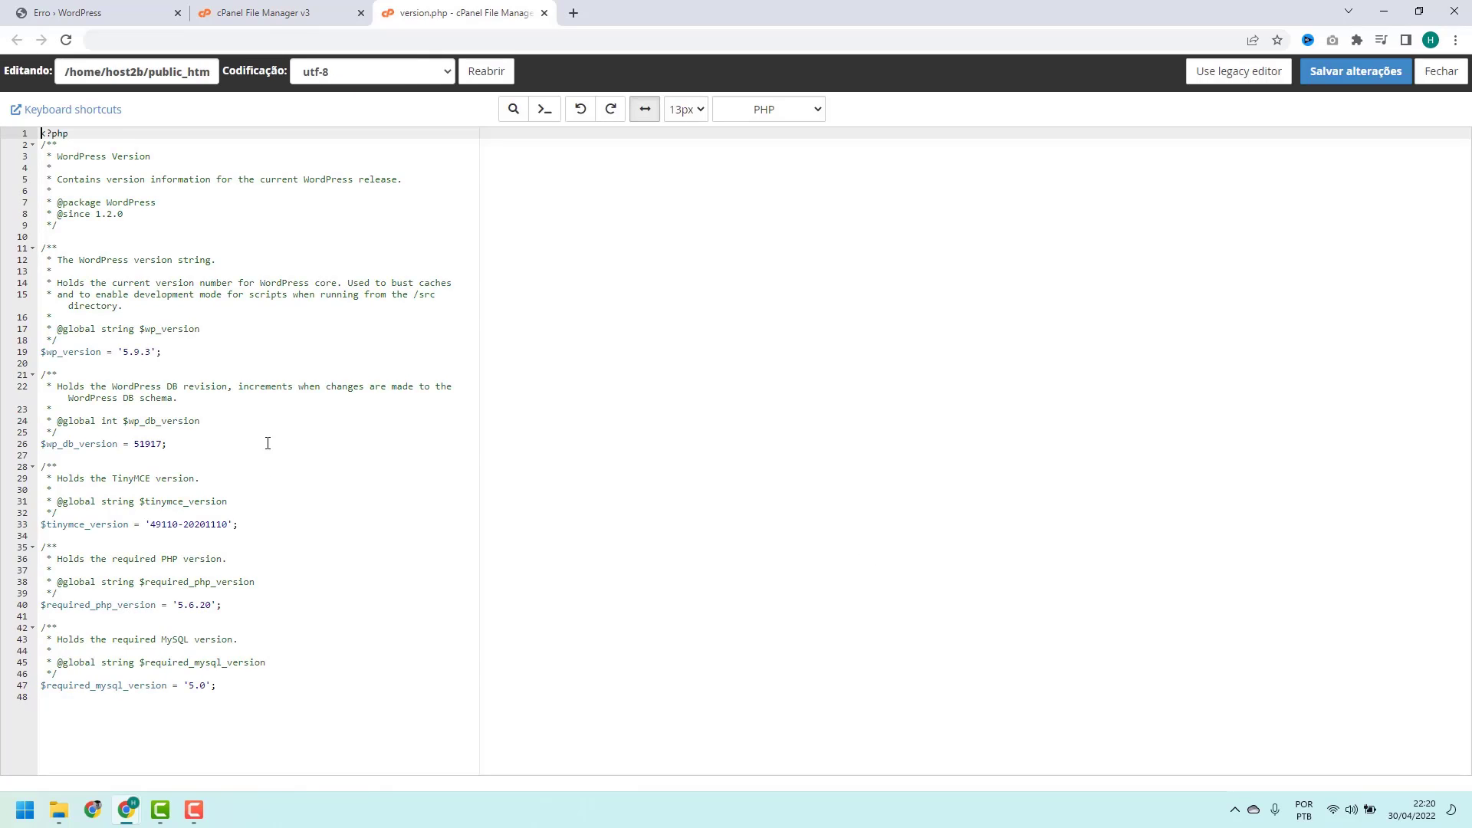
Check the installed WordPress version in the $wp_version line of version.php and close the editor
left_click(48, 352)
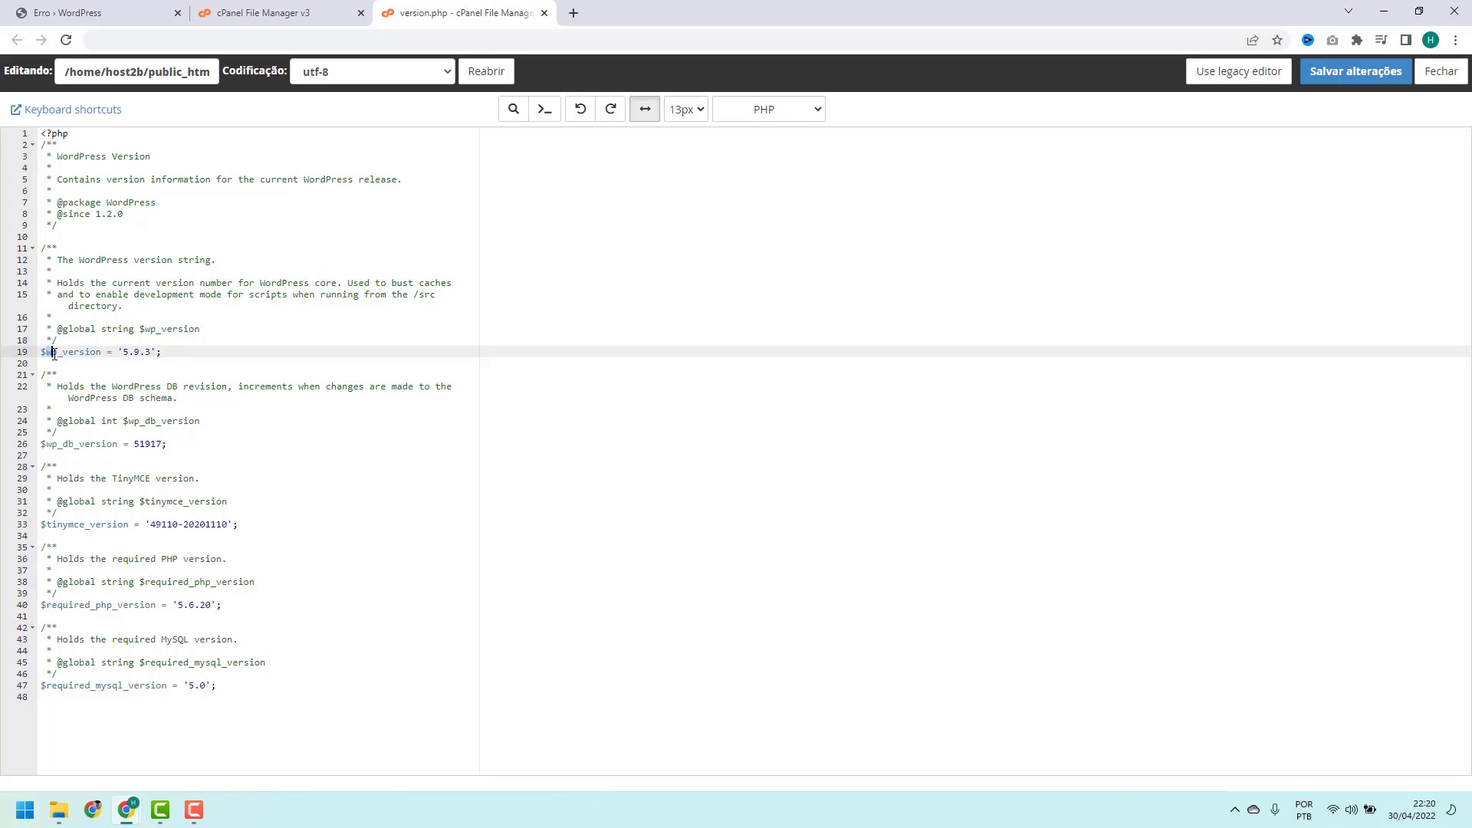
left_click_drag(64, 351, 147, 353)
left_click(151, 353)
left_click_drag(151, 352, 124, 355)
left_click(544, 13)
Open wordpress.org in a new browser tab and go to its Get WordPress download page
left_click(391, 13)
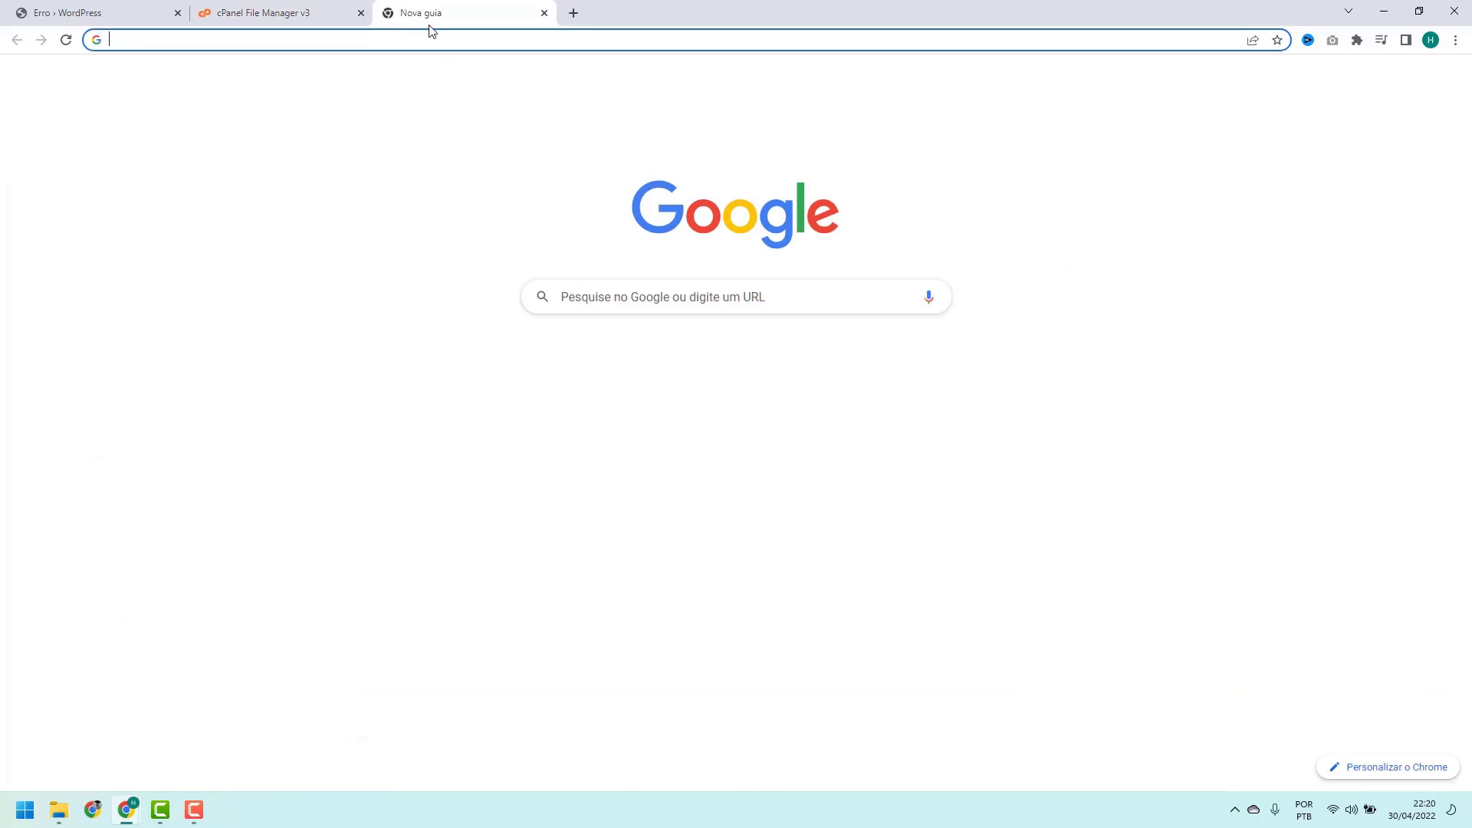
type("wordpress.org")
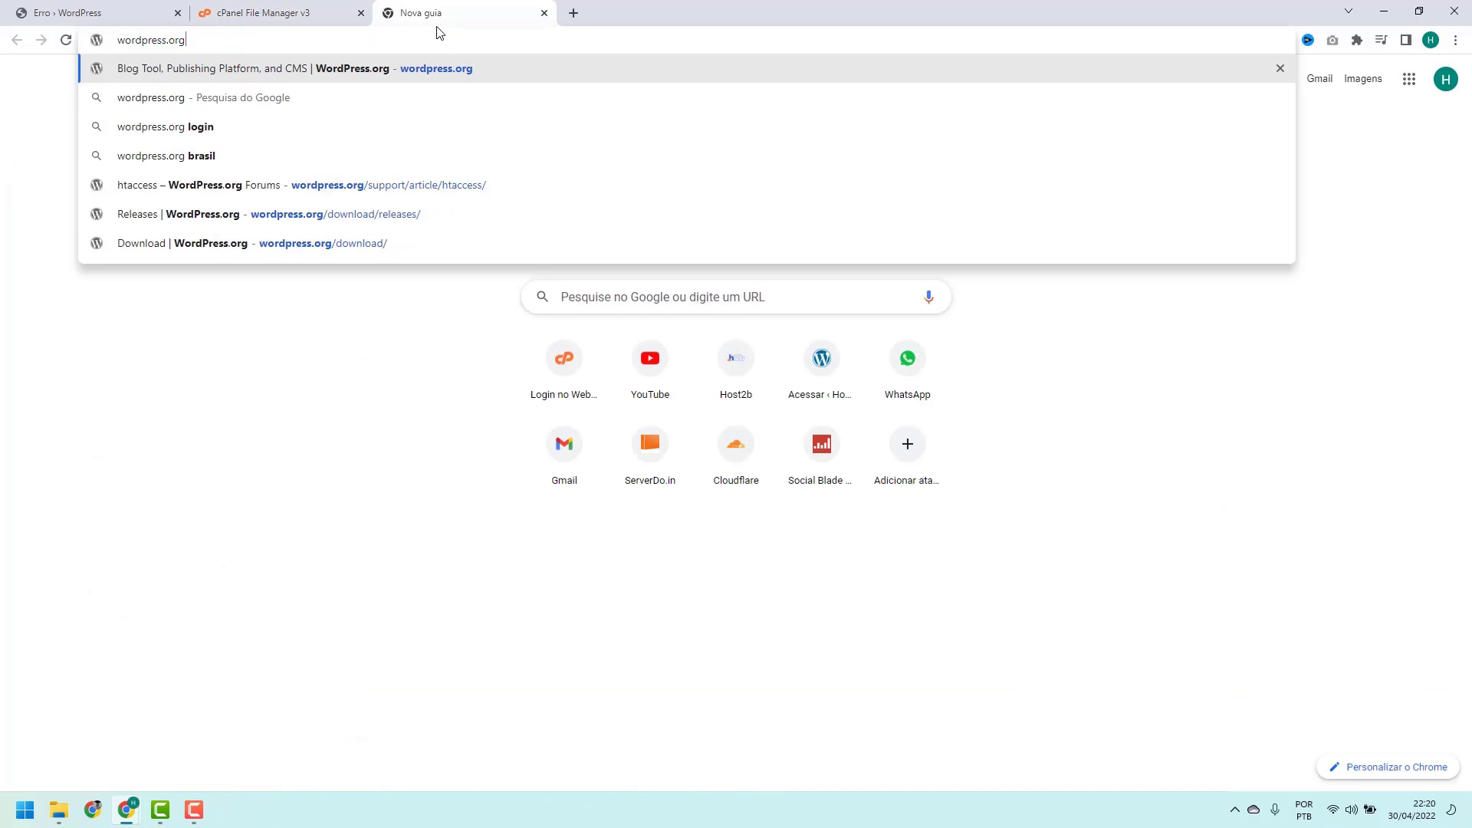
key("Return")
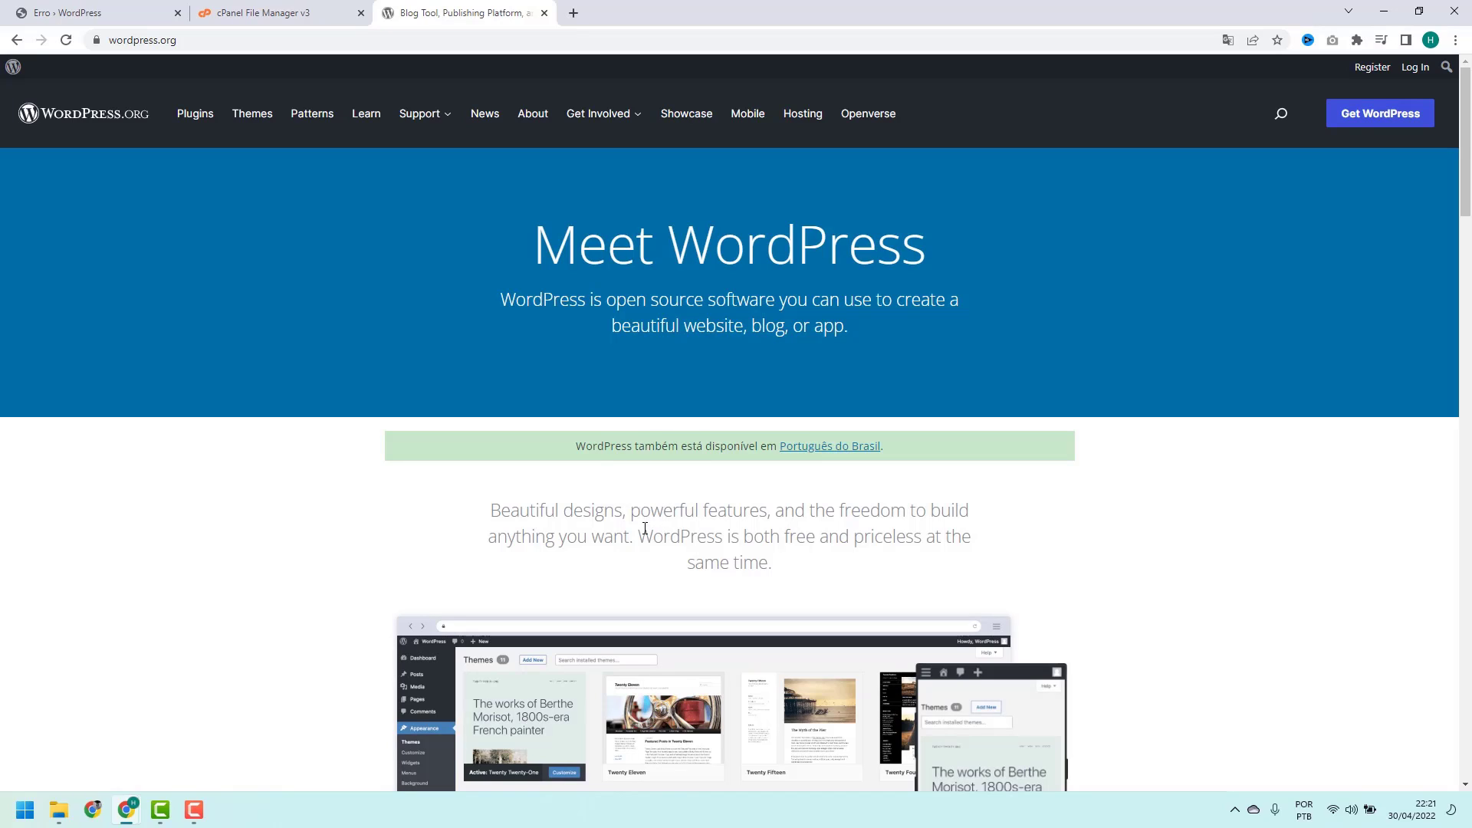
left_click(1373, 121)
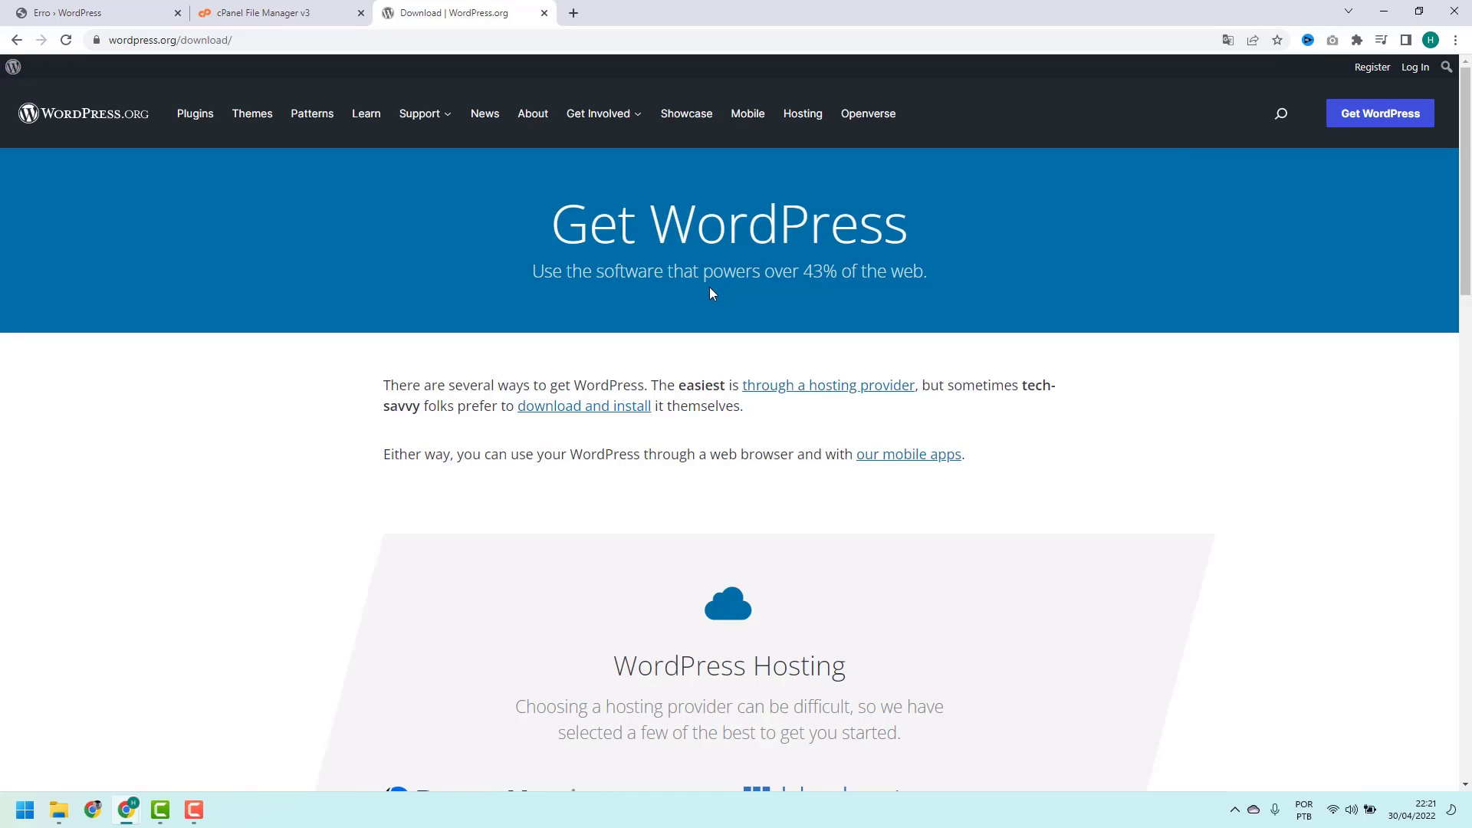
Open the All Releases archive listed among the download page's additional resources
scroll(694, 265, "down", 10)
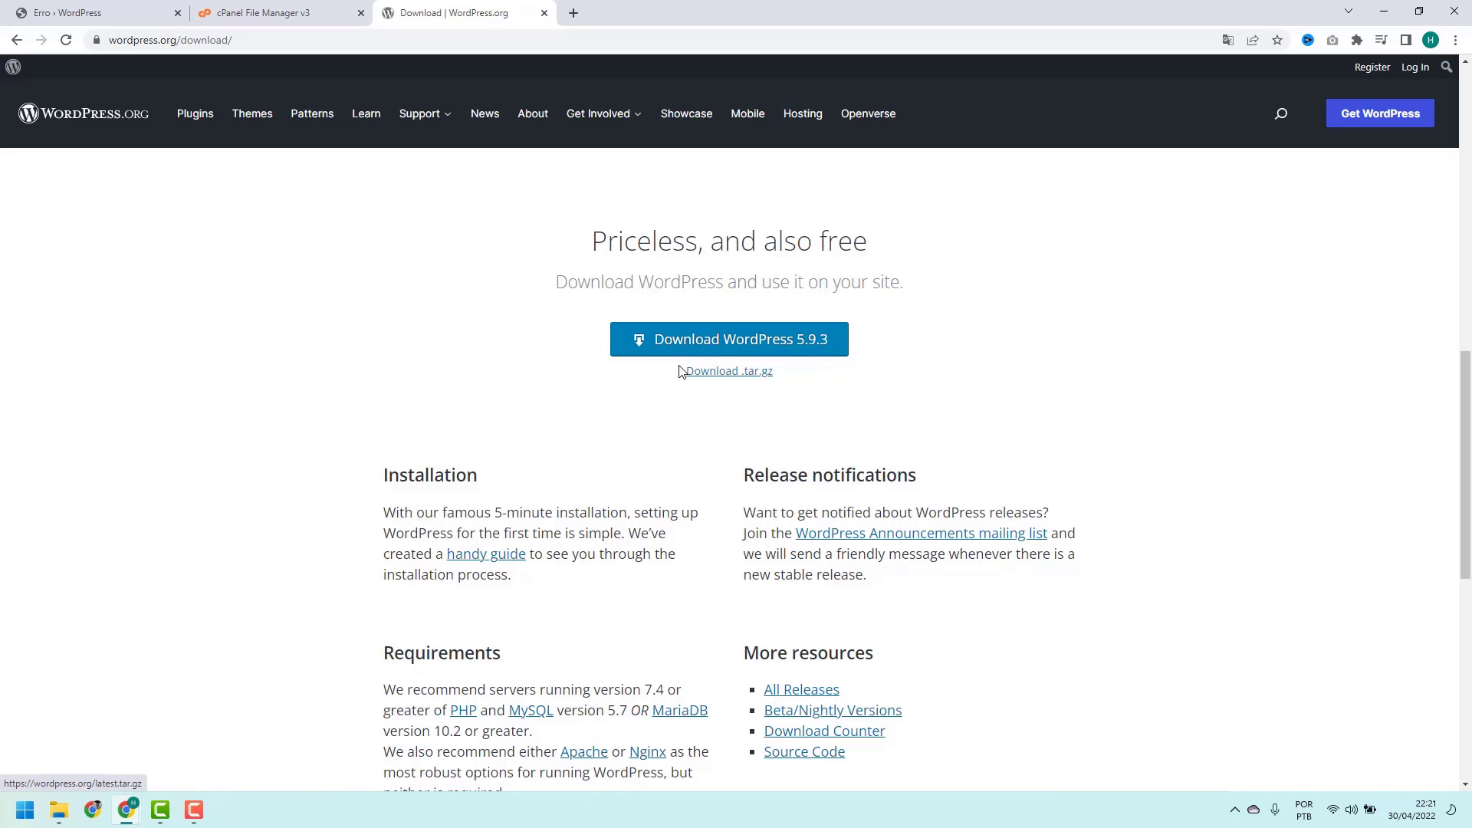
scroll(710, 363, "down", 1)
scroll(710, 364, "down", 3)
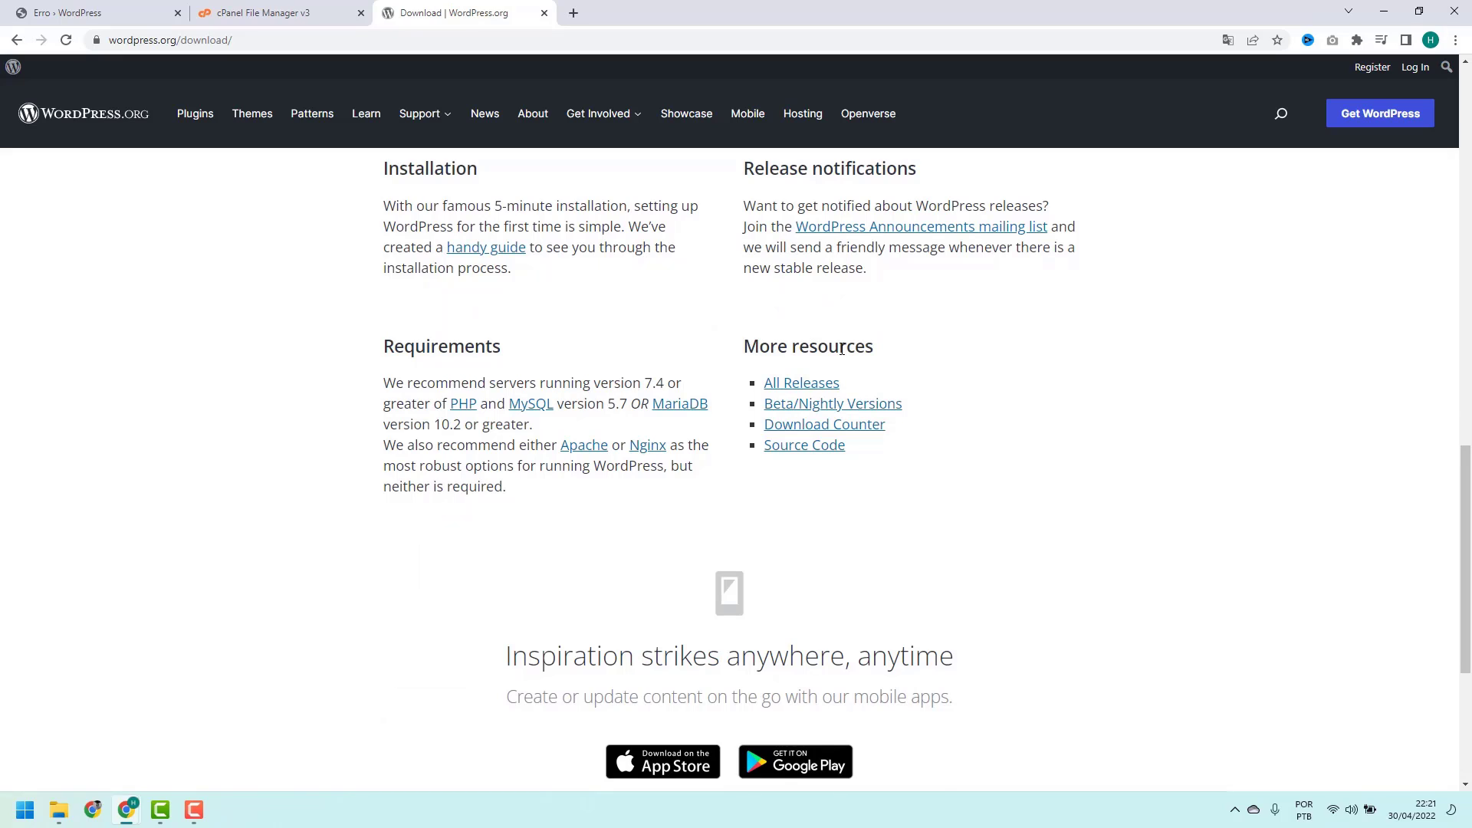
left_click(802, 389)
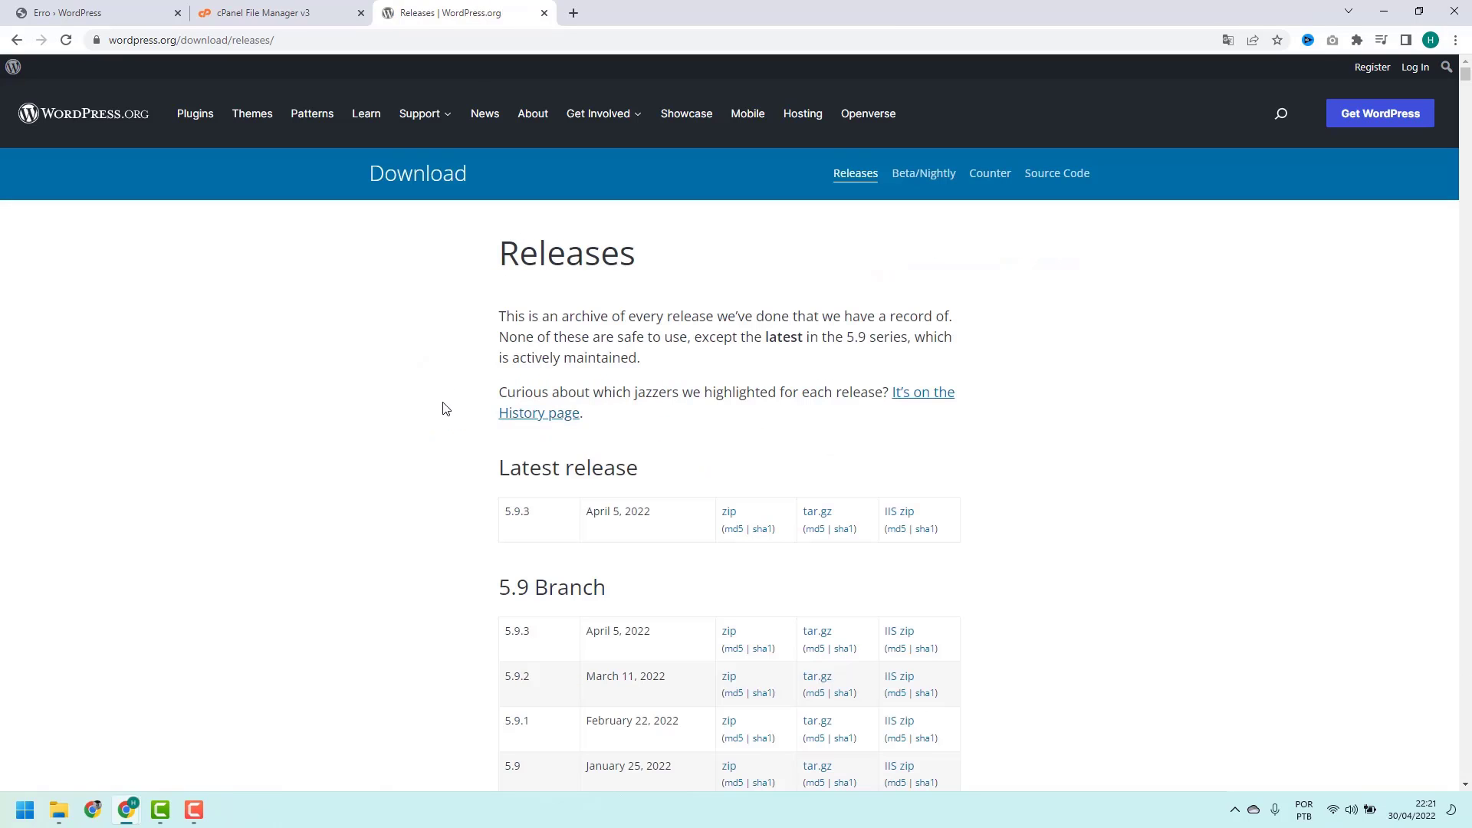
Look through the WordPress release archive's branches and version numbers to see which releases can be downloaded
scroll(451, 427, "down", 15)
scroll(451, 431, "down", 20)
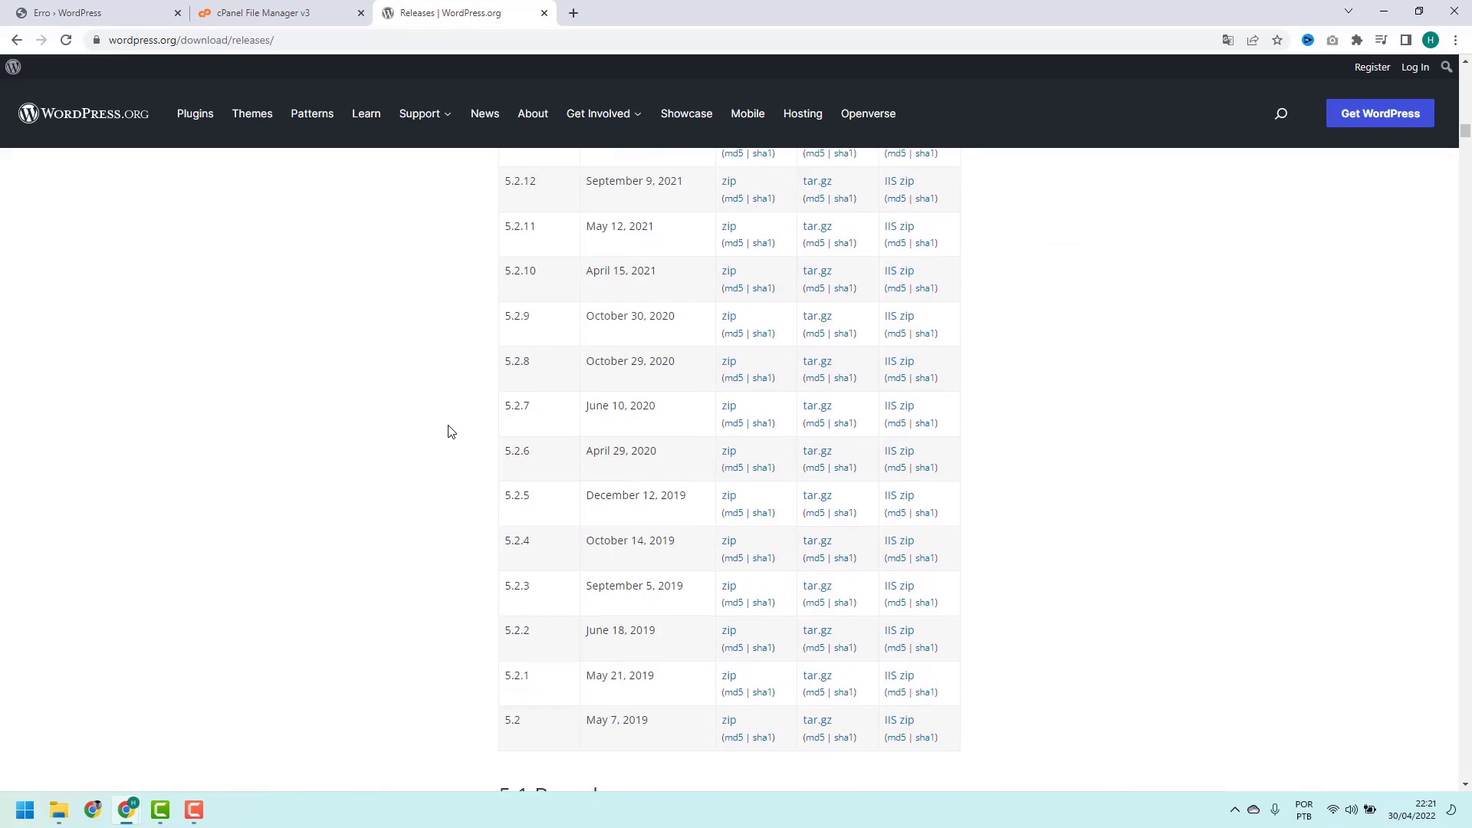
scroll(451, 431, "up", 20)
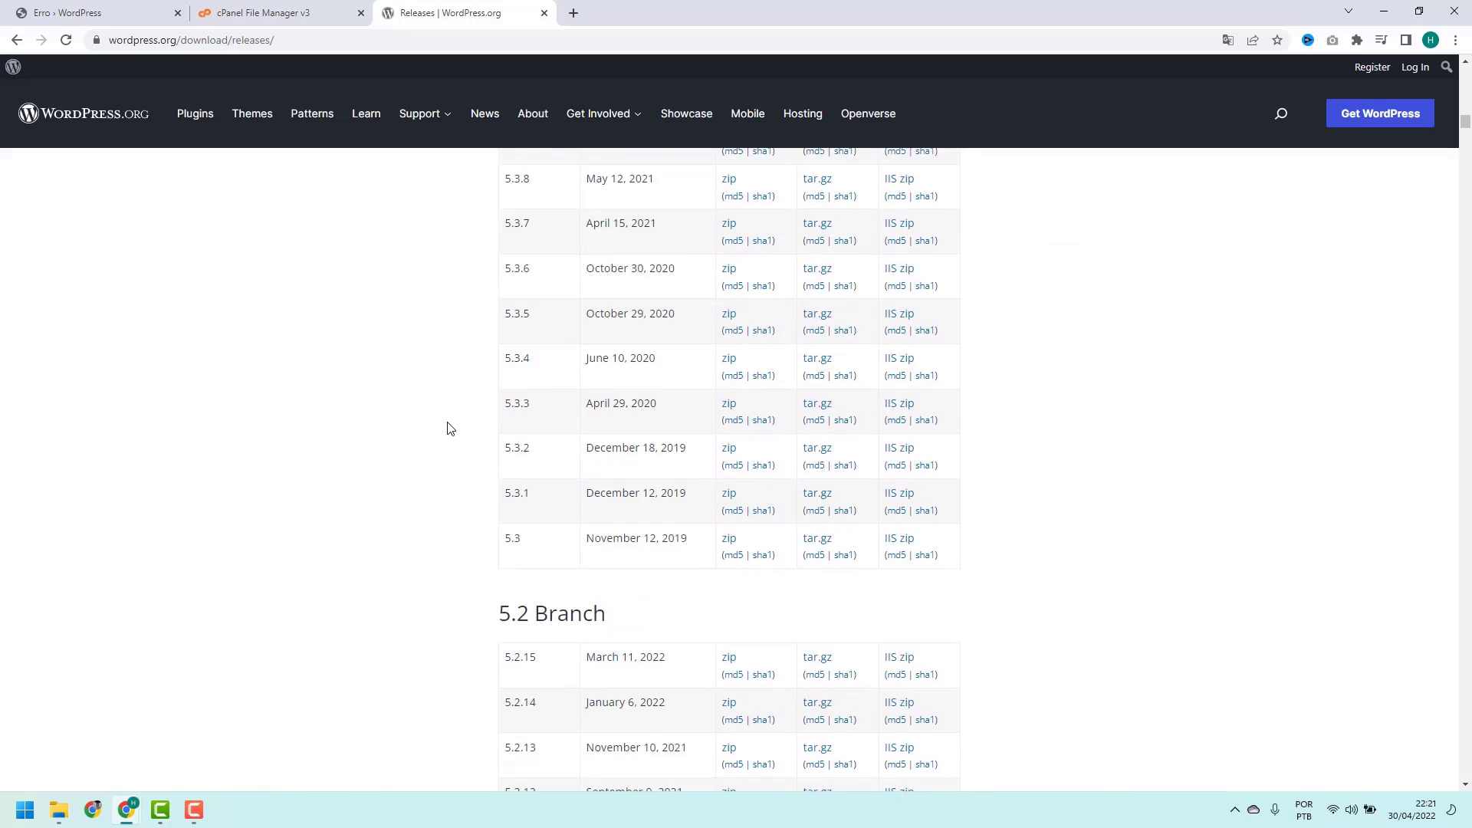
scroll(451, 429, "up", 10)
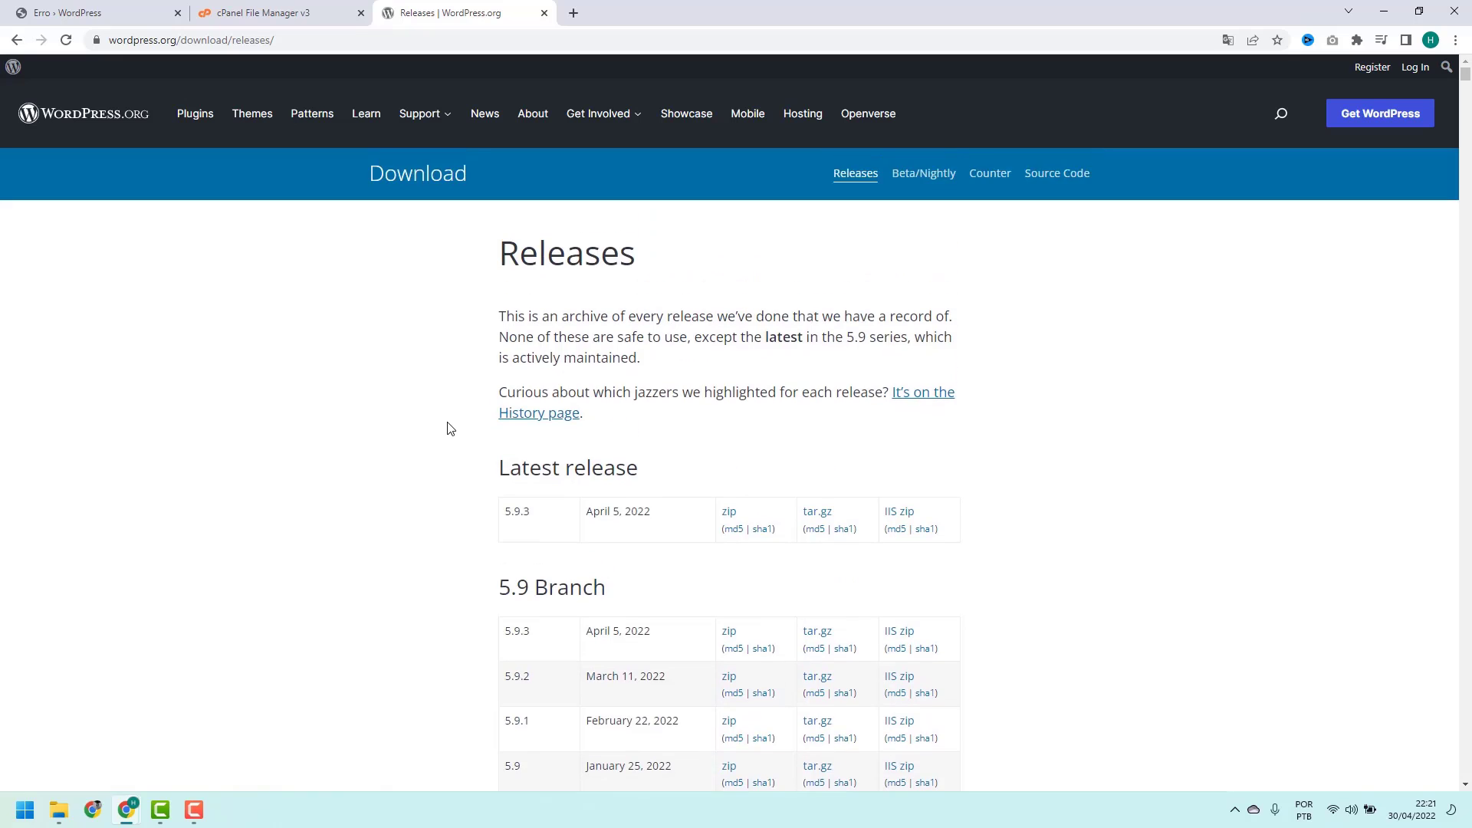
scroll(449, 429, "down", 3)
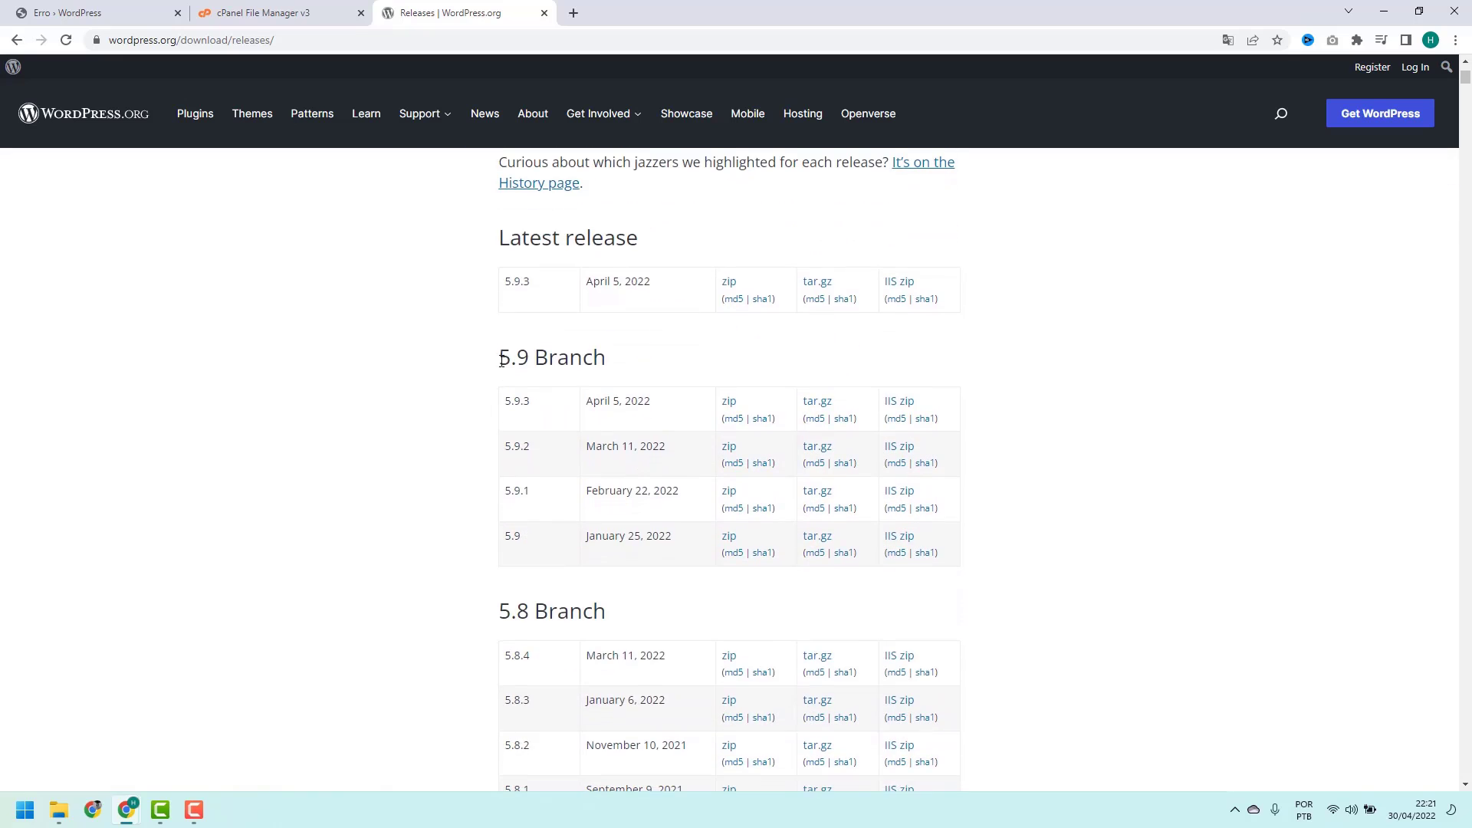
left_click_drag(501, 362, 525, 358)
left_click(507, 406)
scroll(503, 424, "down", 15)
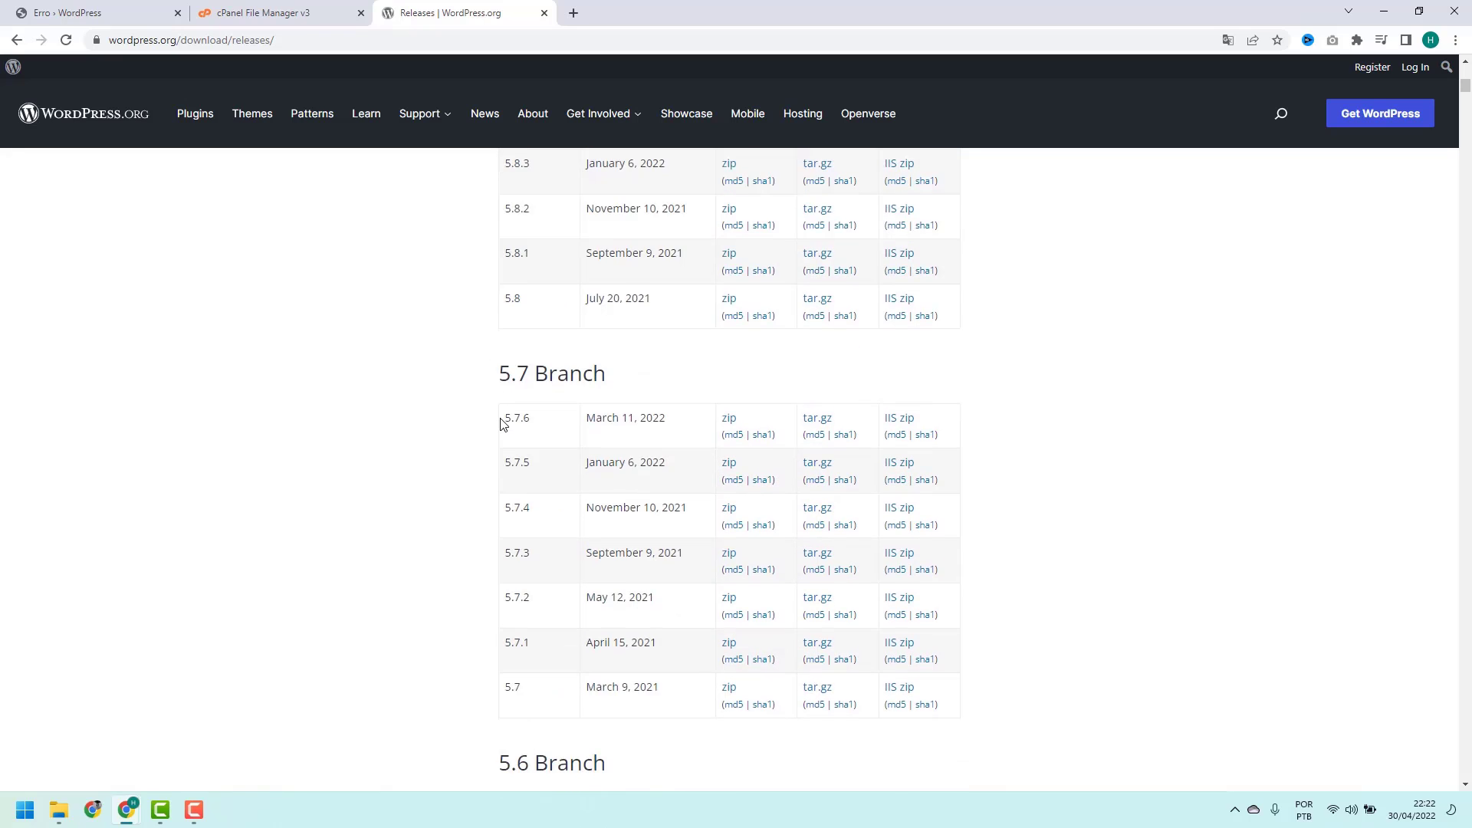
scroll(505, 506, "down", 1)
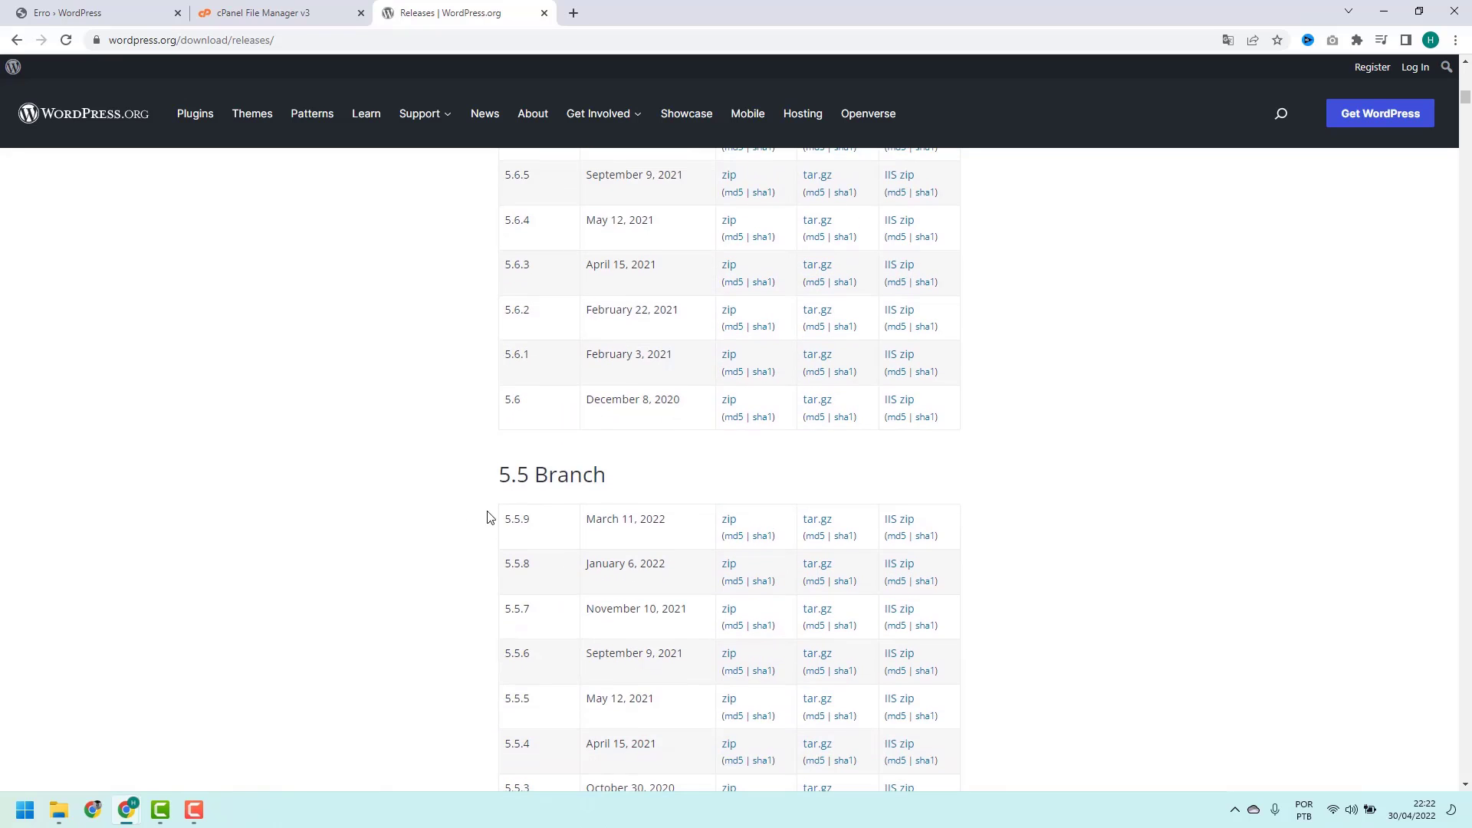
left_click_drag(502, 521, 529, 521)
left_click(517, 523)
scroll(536, 522, "down", 6)
scroll(536, 524, "up", 3)
scroll(536, 525, "up", 20)
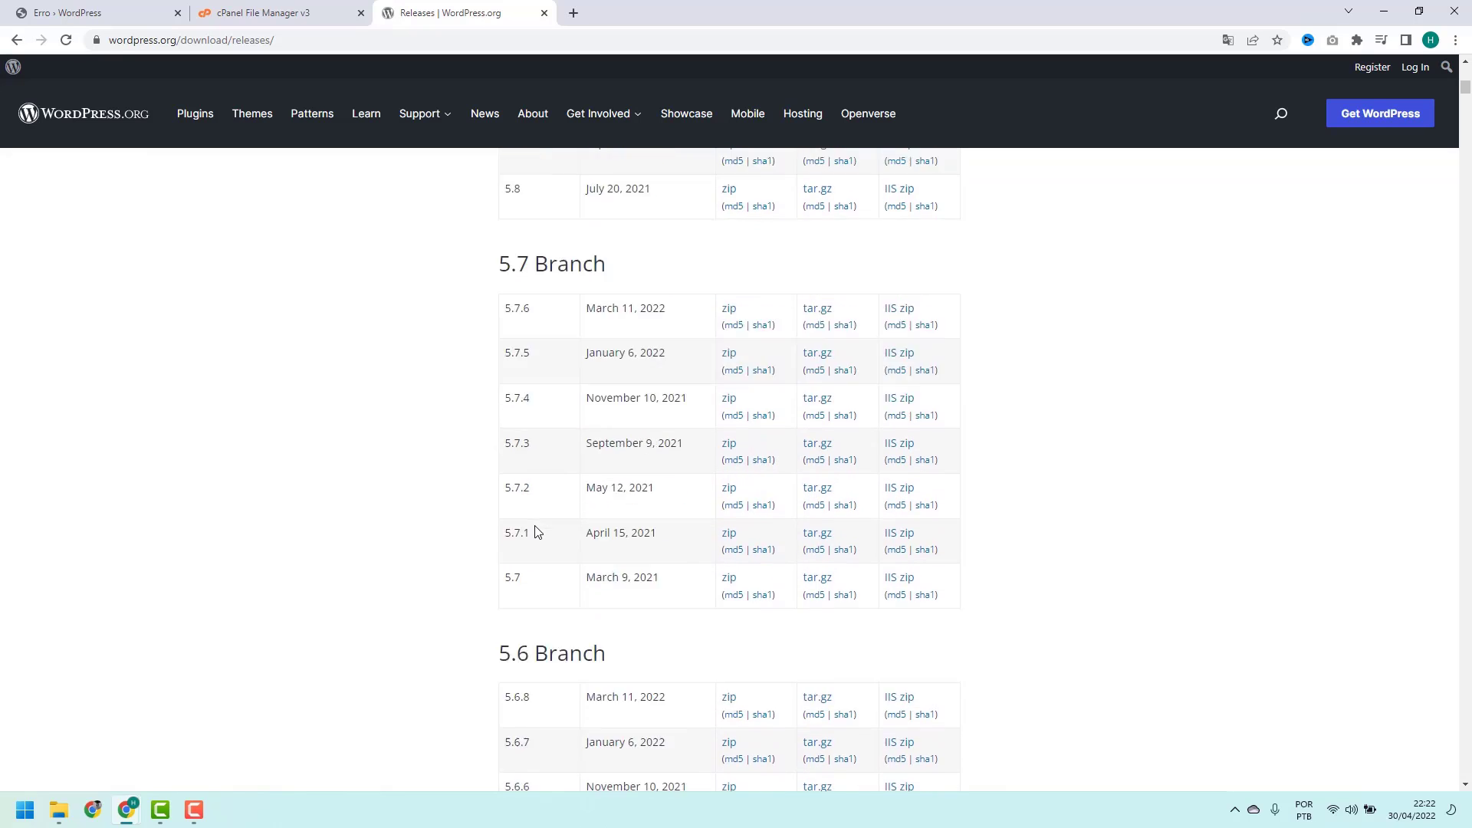
Download the zip package of WordPress 5.9.3 from the 5.9 Branch table
scroll(557, 545, "down", 3)
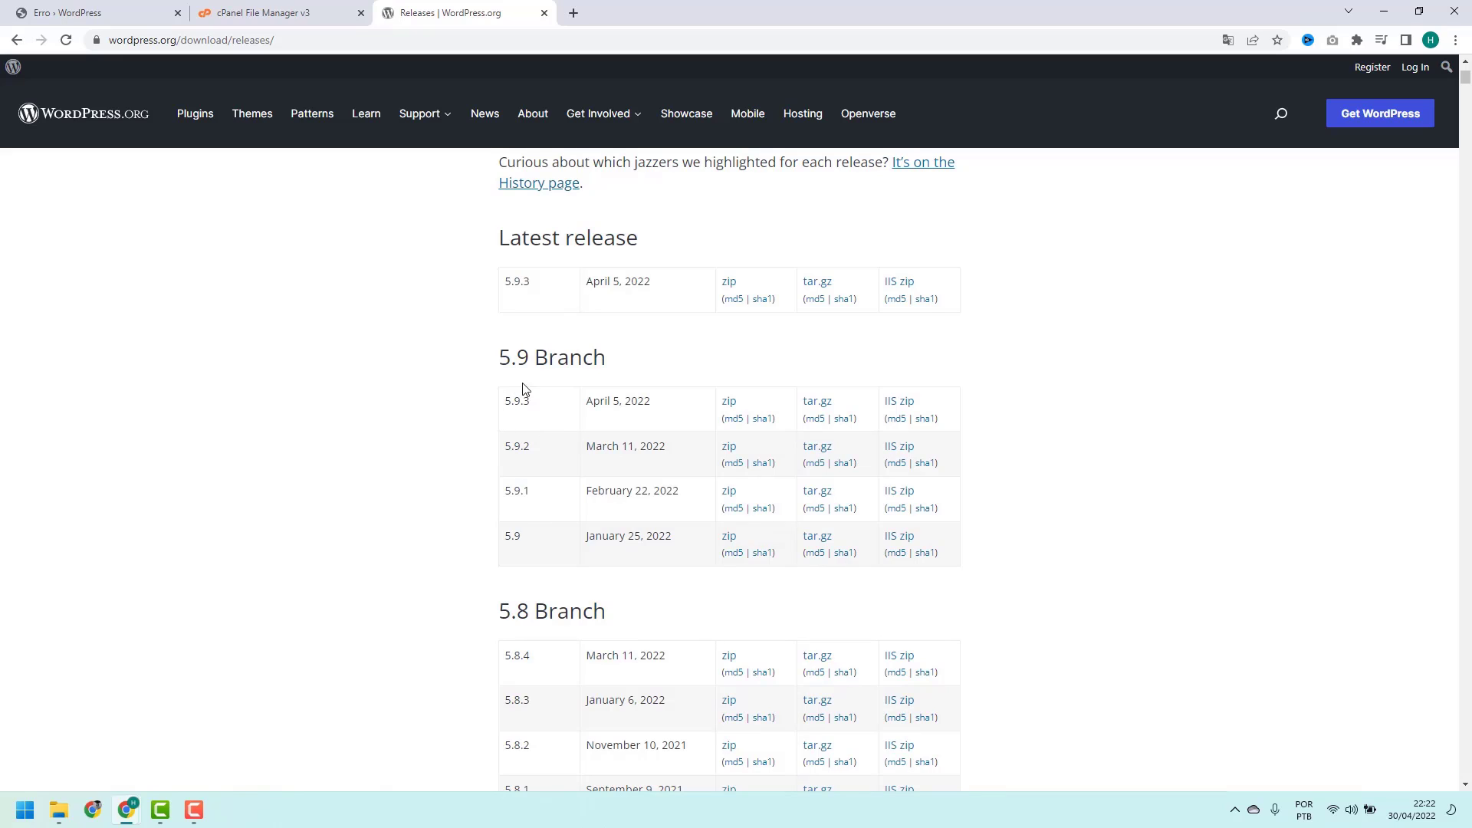
left_click_drag(507, 404, 531, 402)
left_click(519, 402)
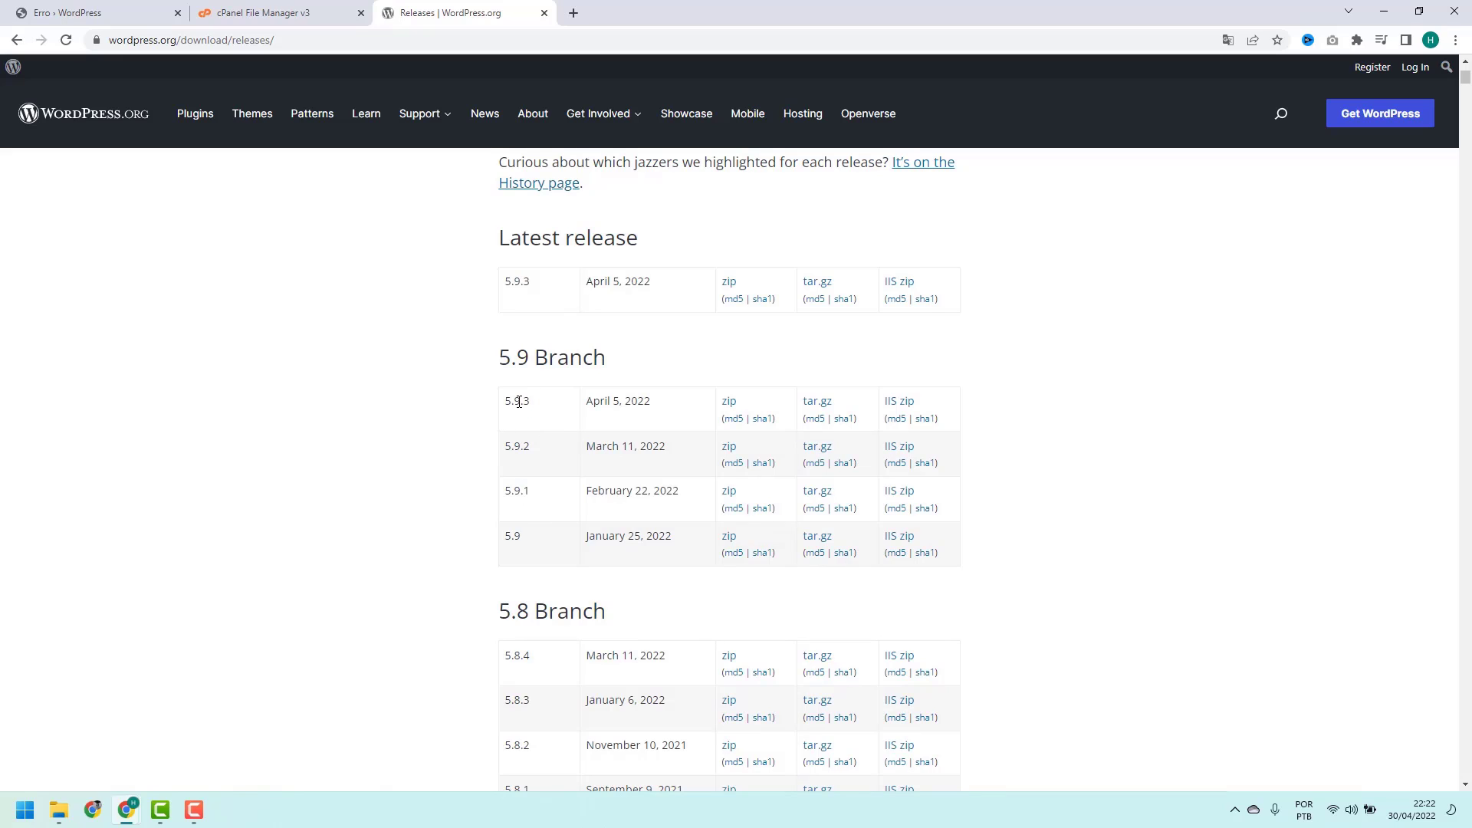
left_click(729, 403)
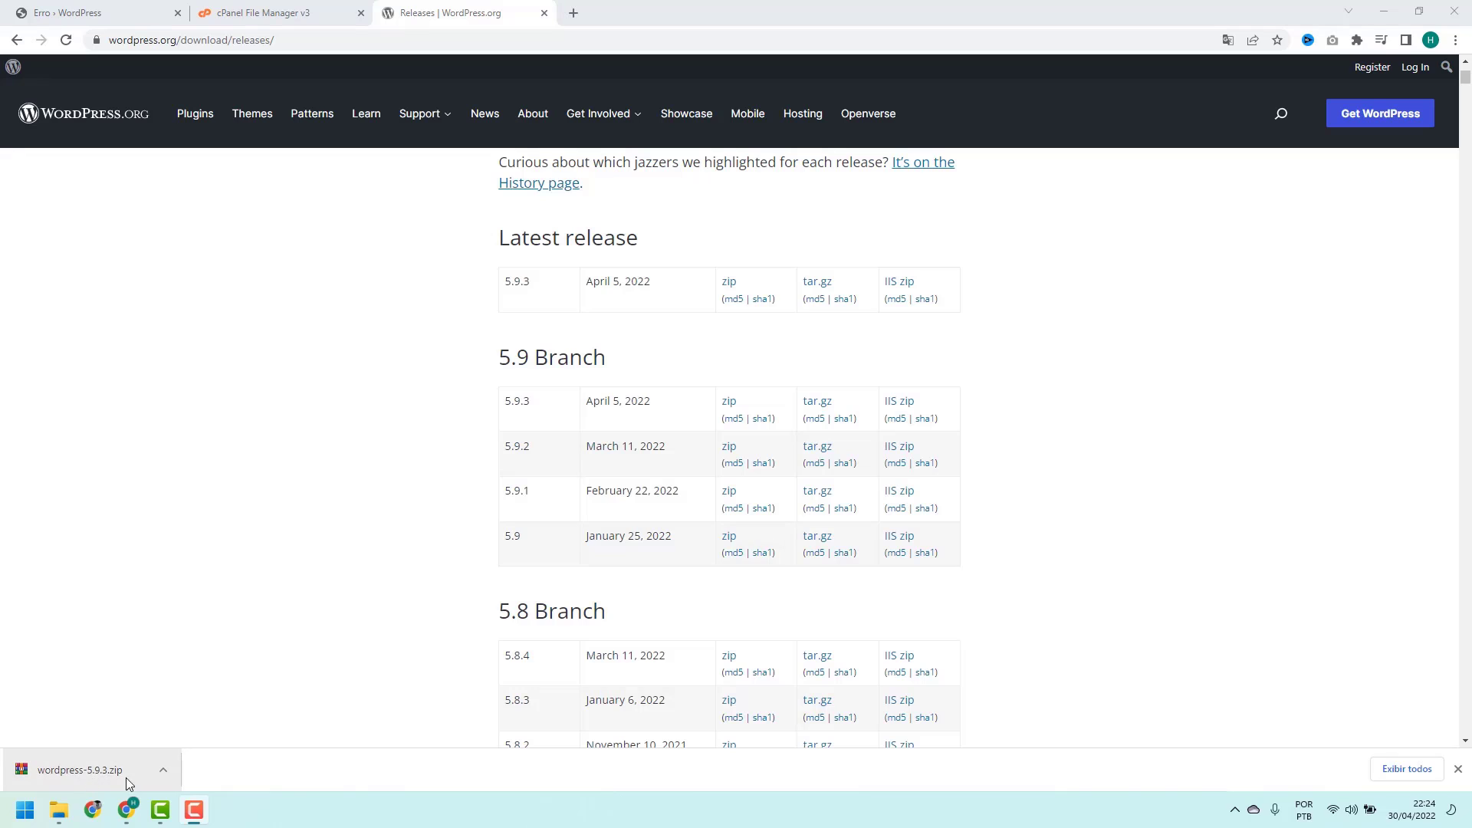
Return to the cPanel File Manager and go up from wp-includes to the public_html folder
left_click(304, 17)
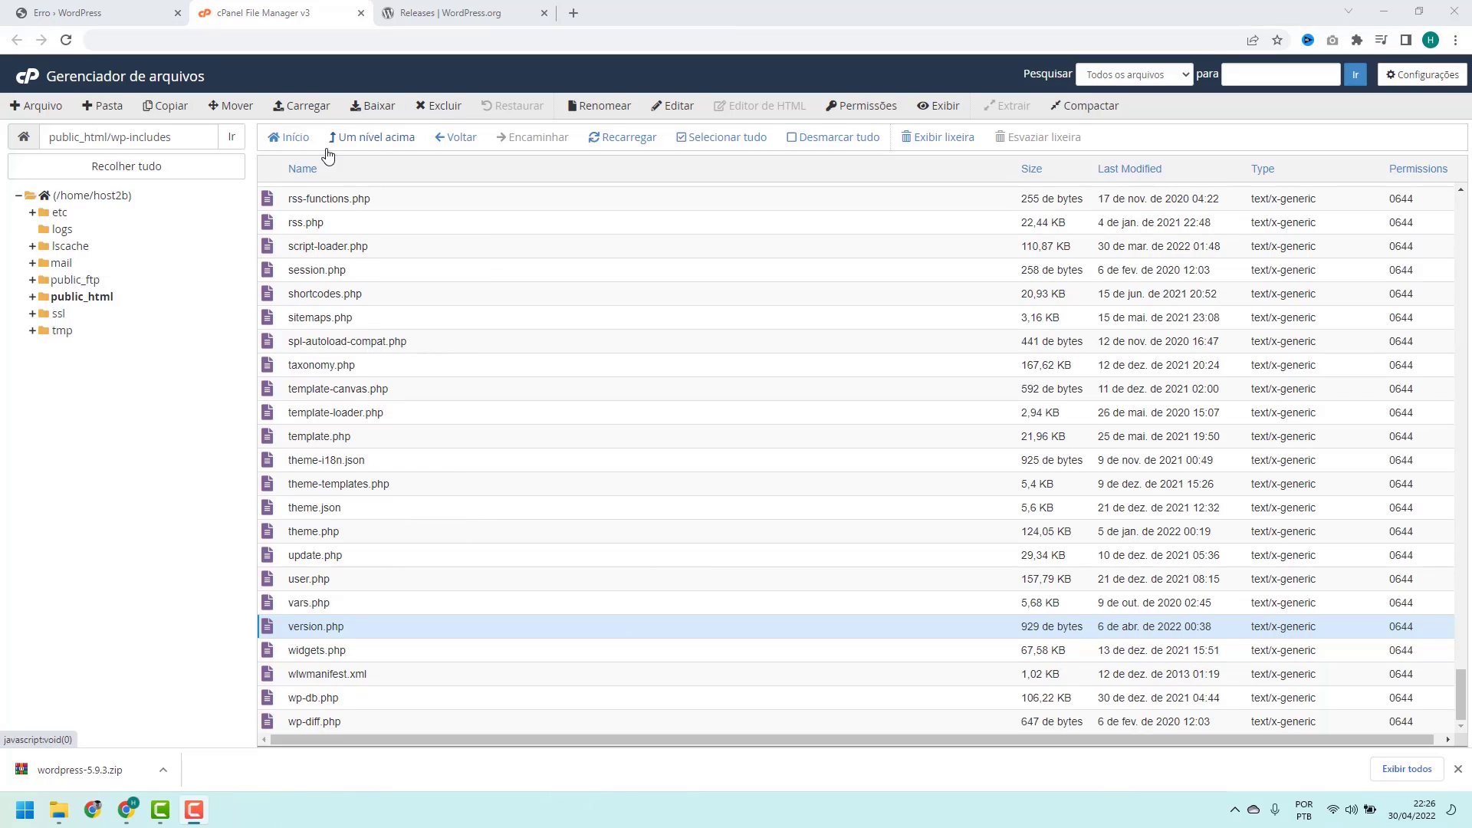
left_click(400, 140)
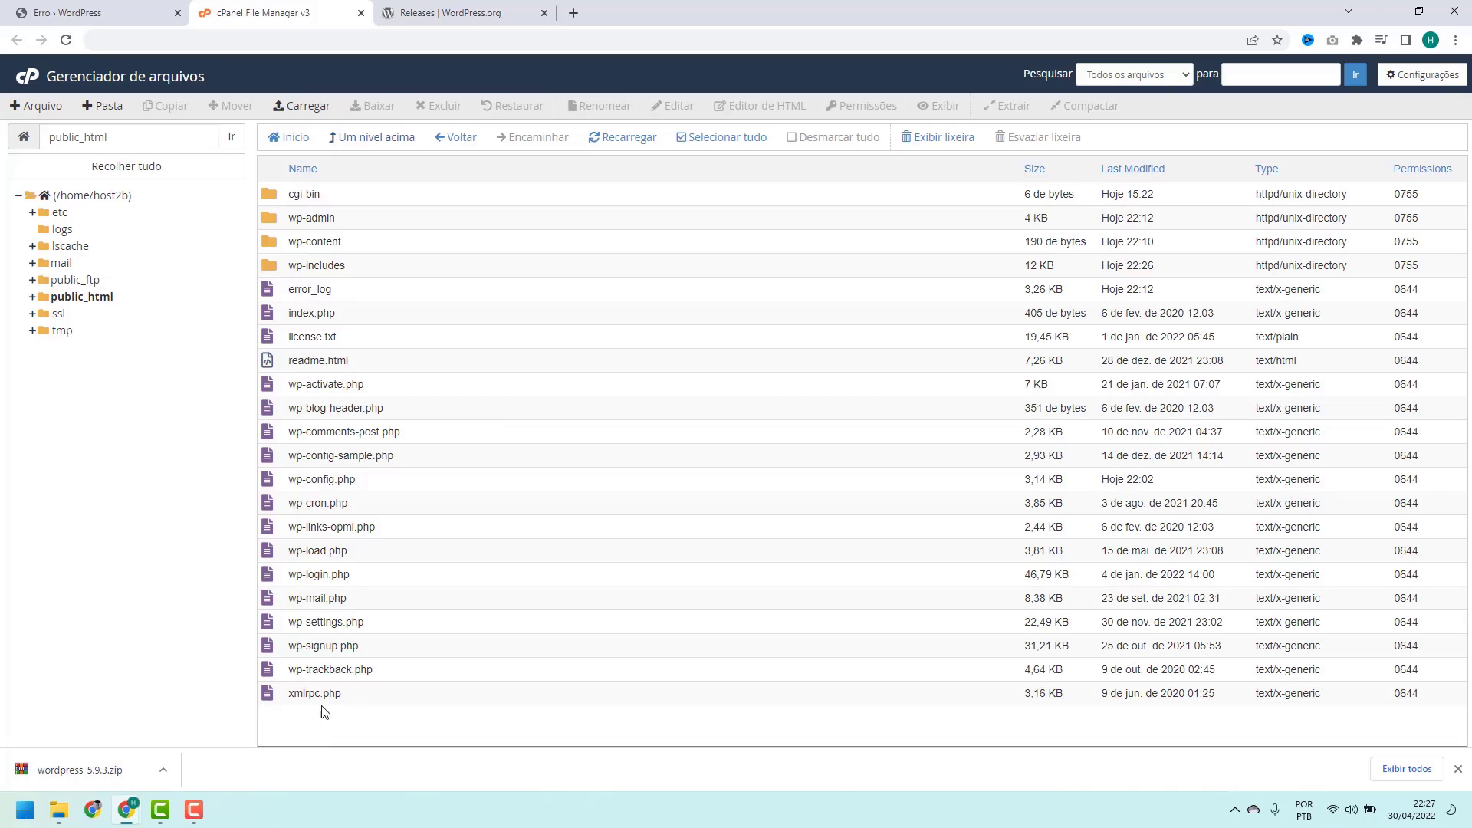
Upload wordpress-5.9.3.zip from the Downloads folder into public_html and return to that folder's file list
left_click(300, 107)
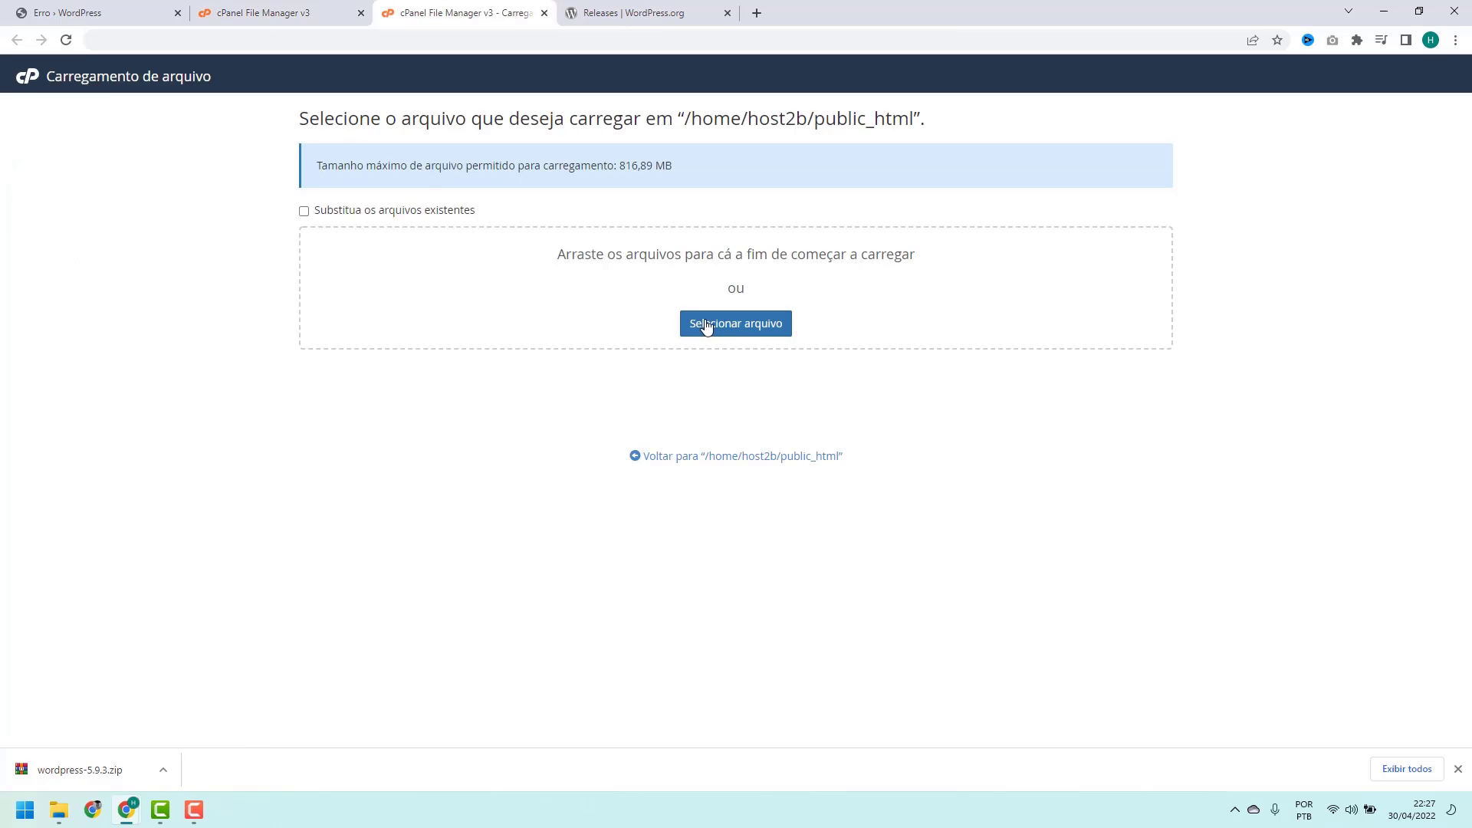
left_click(729, 331)
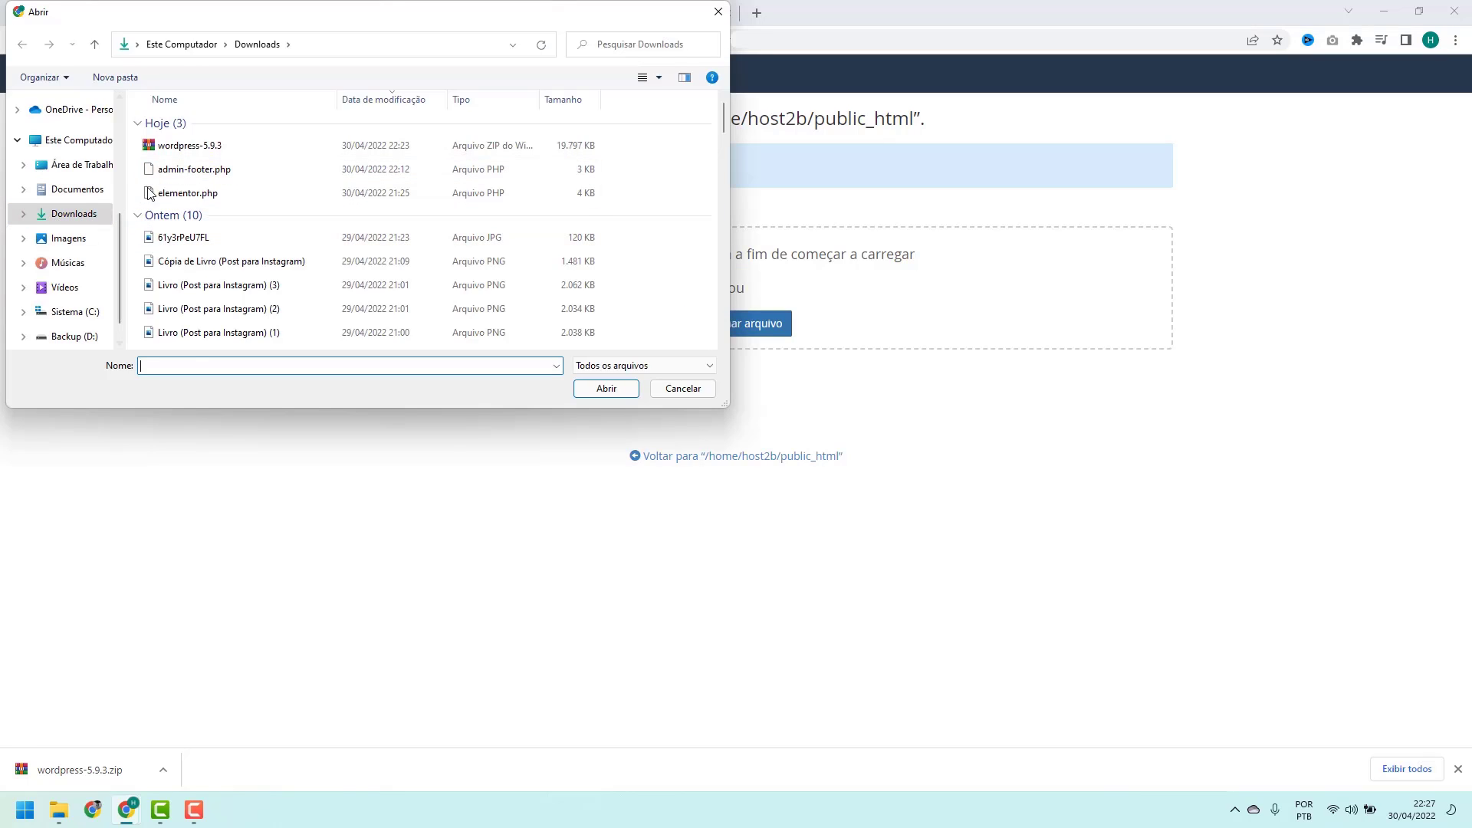
left_click(181, 153)
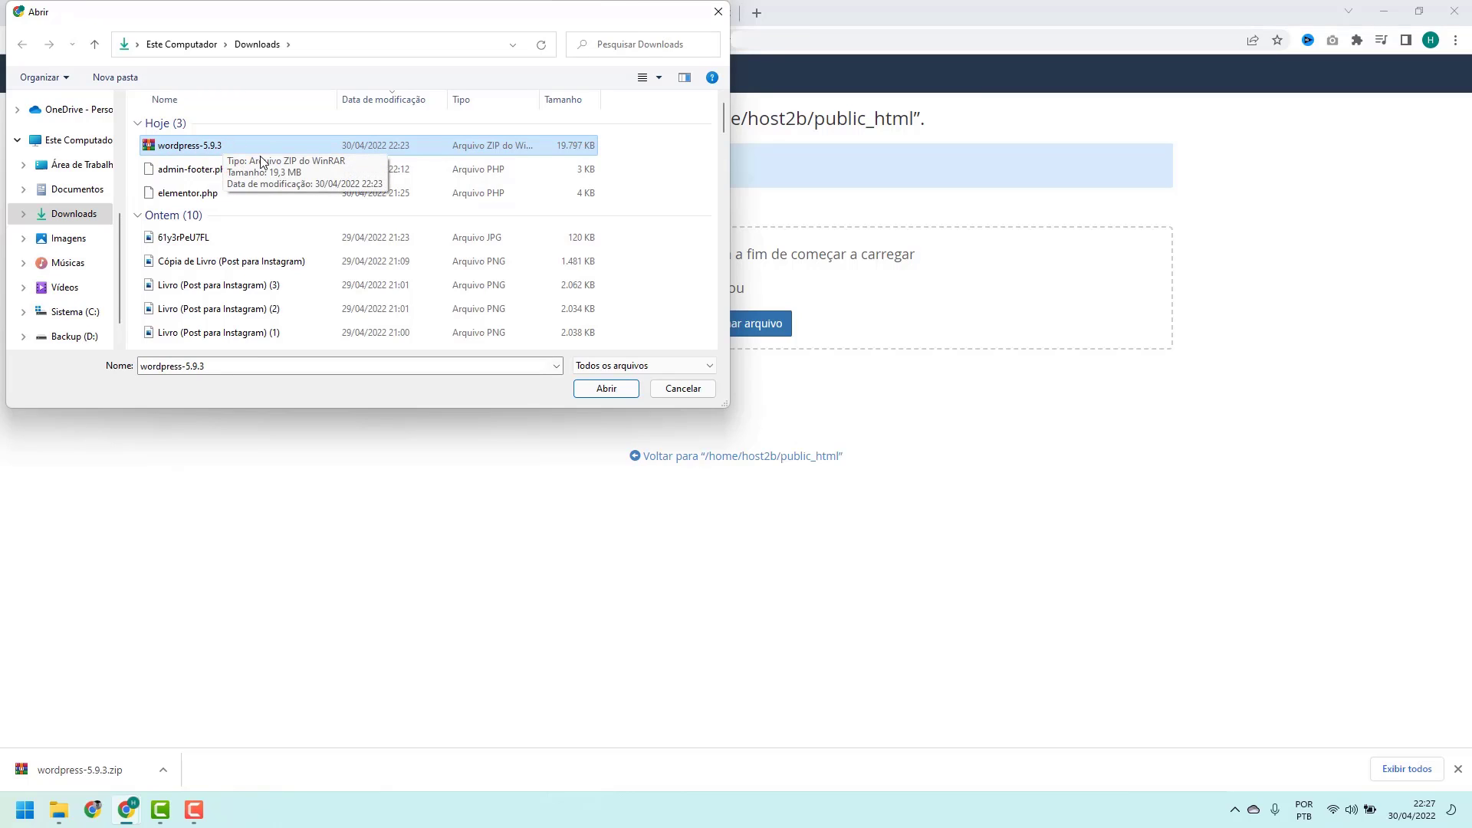
left_click(607, 390)
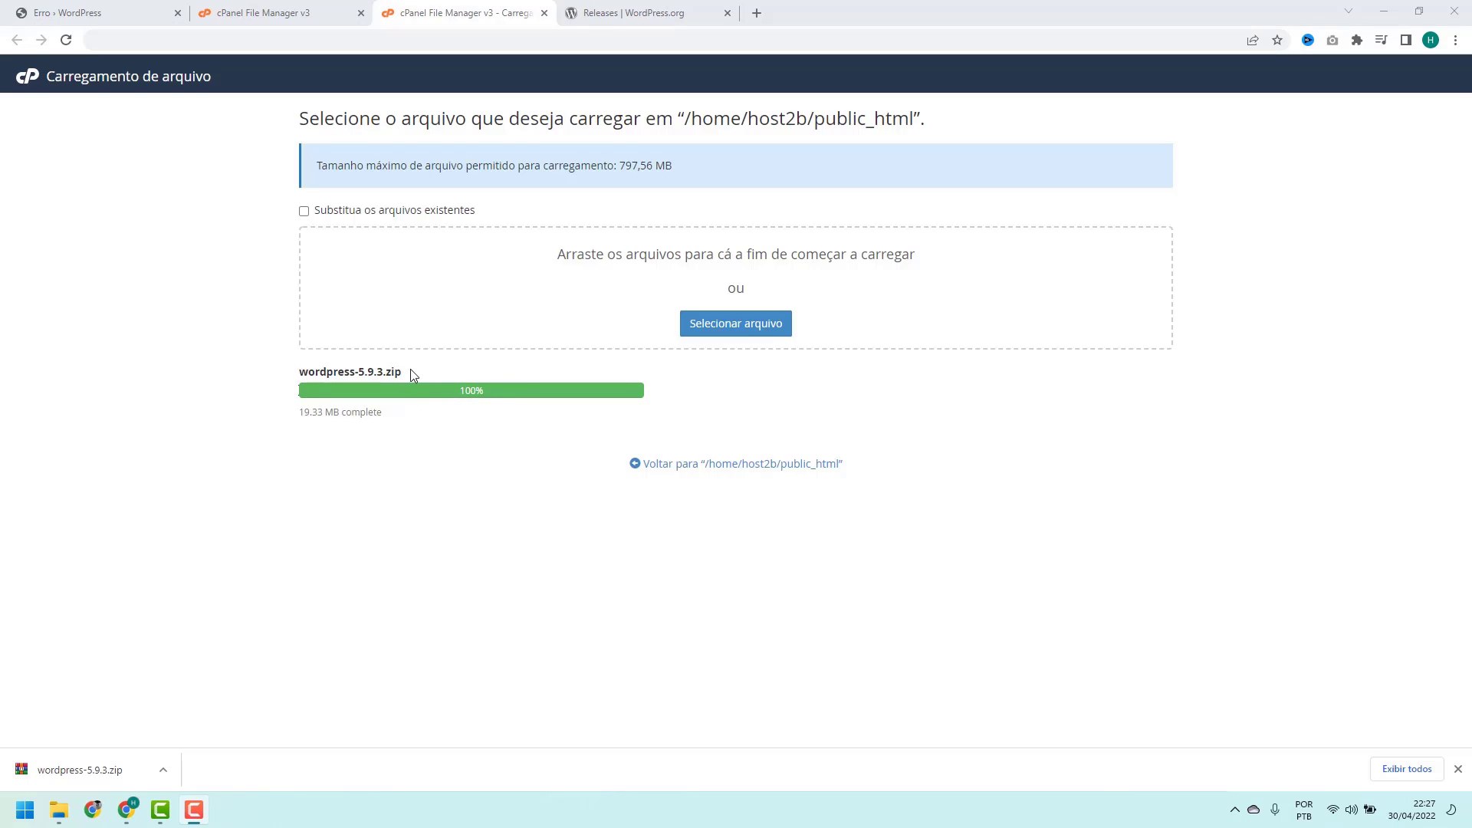
left_click(668, 467)
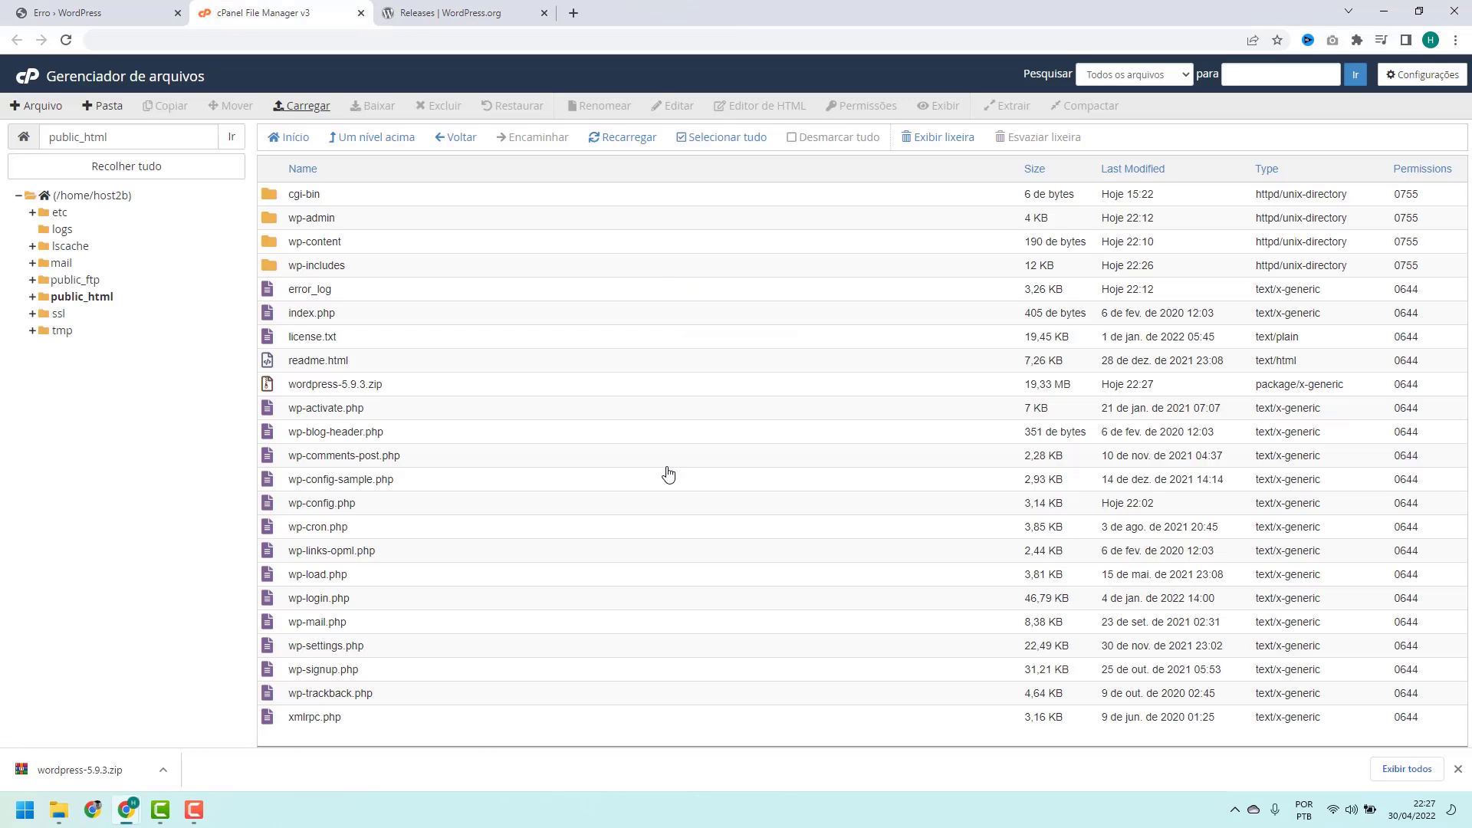
Extract wordpress-5.9.3.zip into /public_html and close the extraction results
left_click(326, 384)
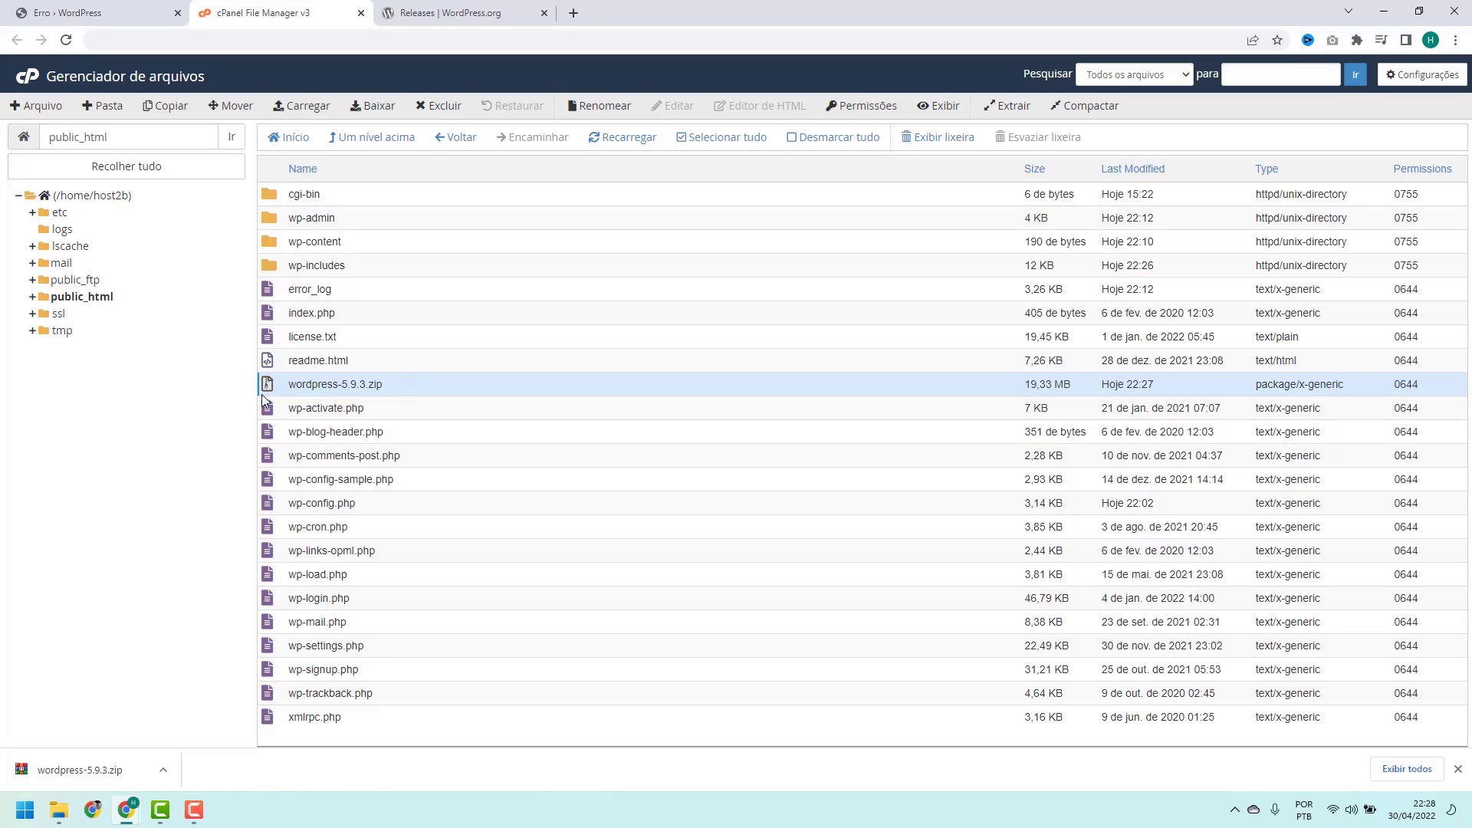
right_click(401, 392)
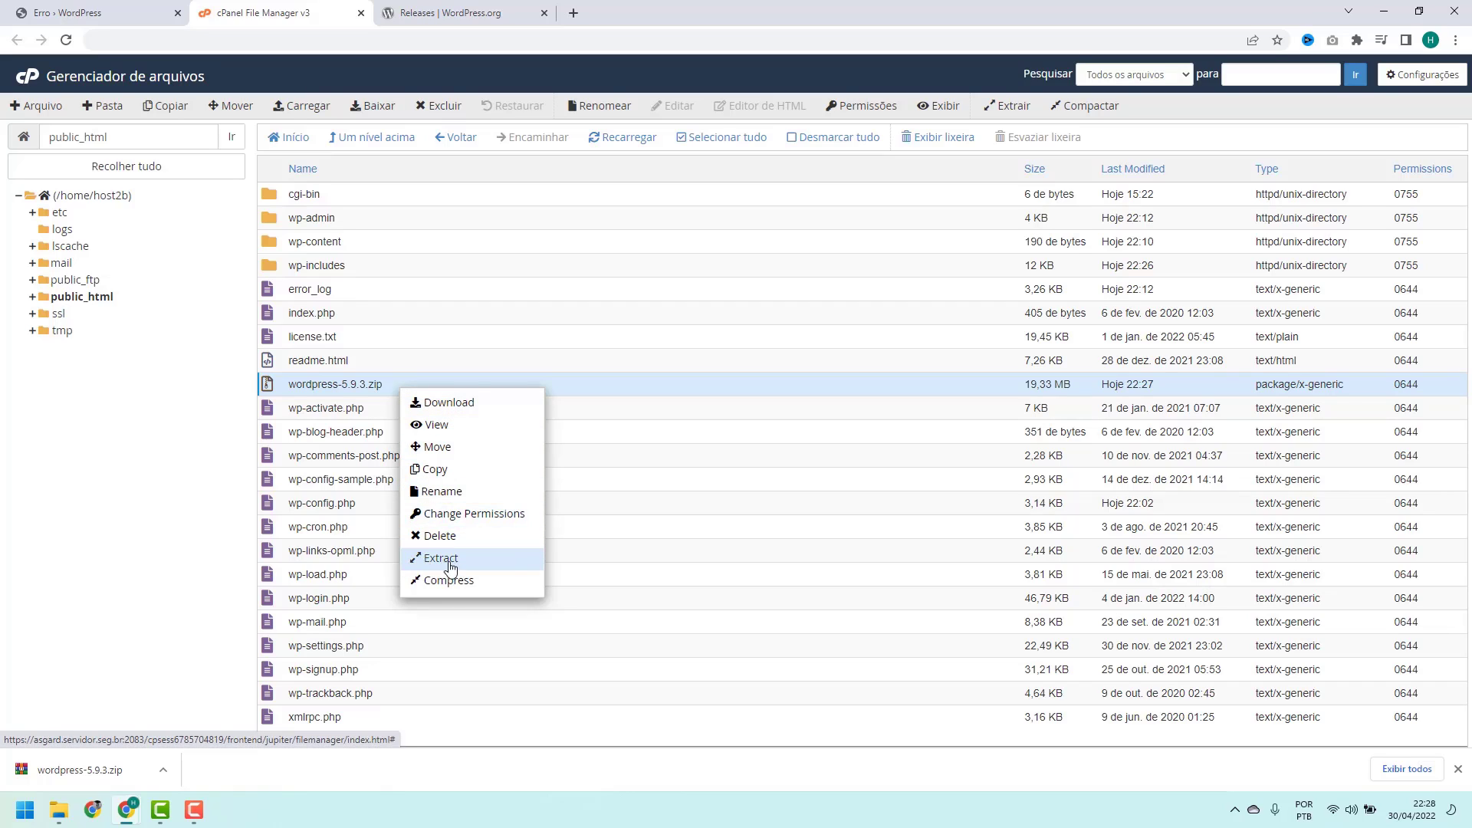
left_click(391, 392)
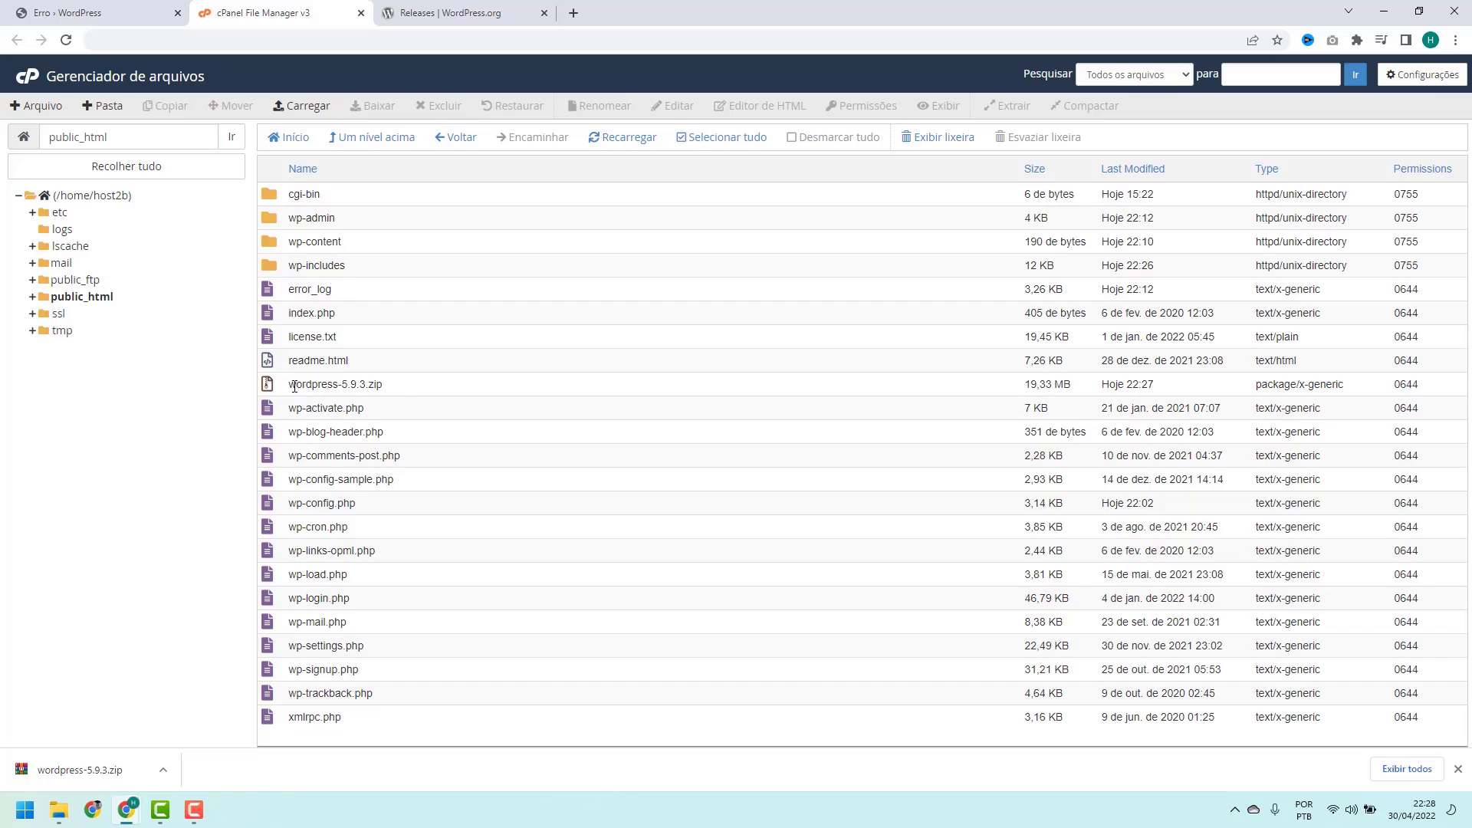
left_click(400, 394)
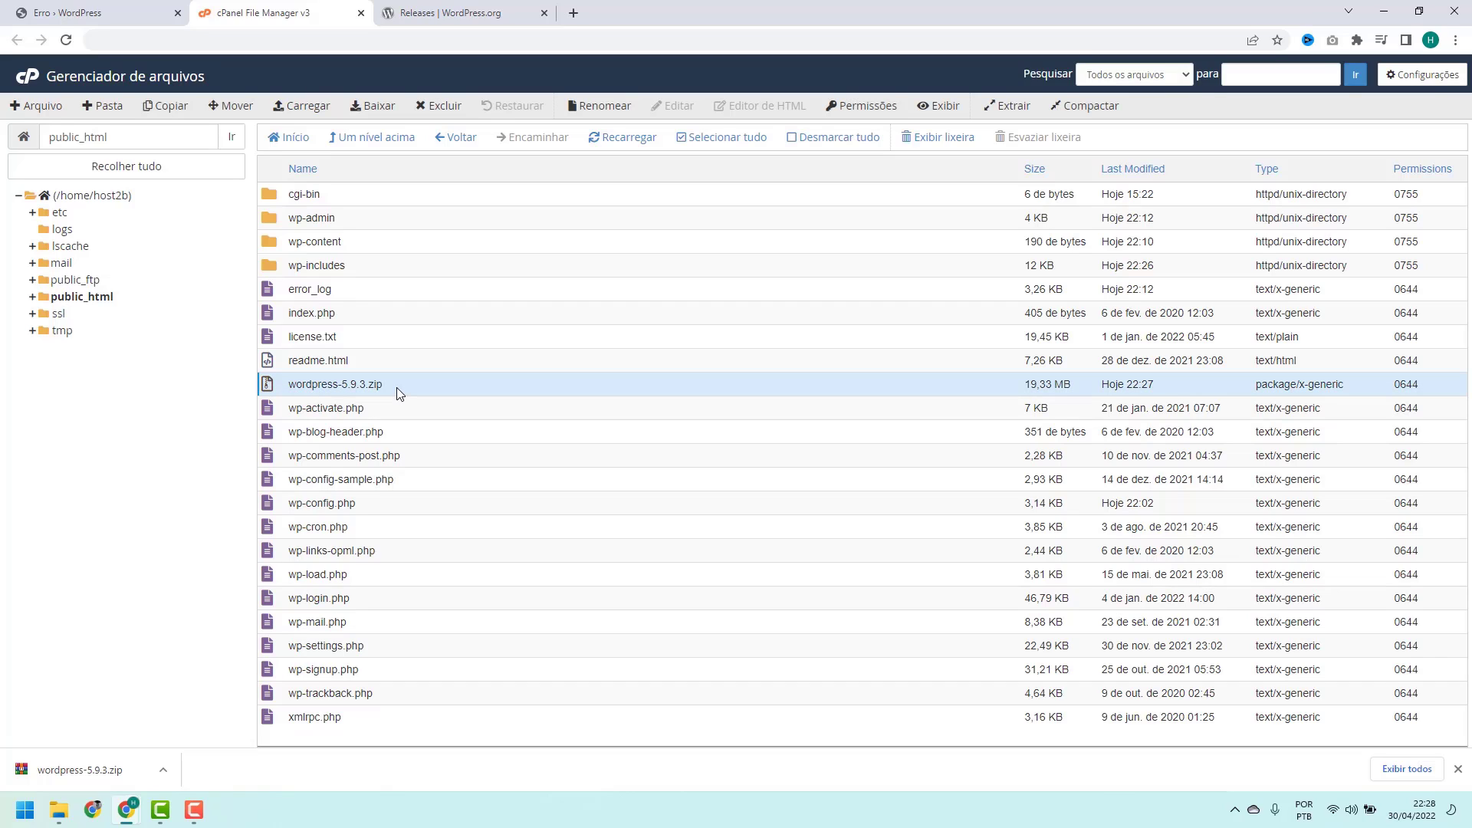
right_click(398, 387)
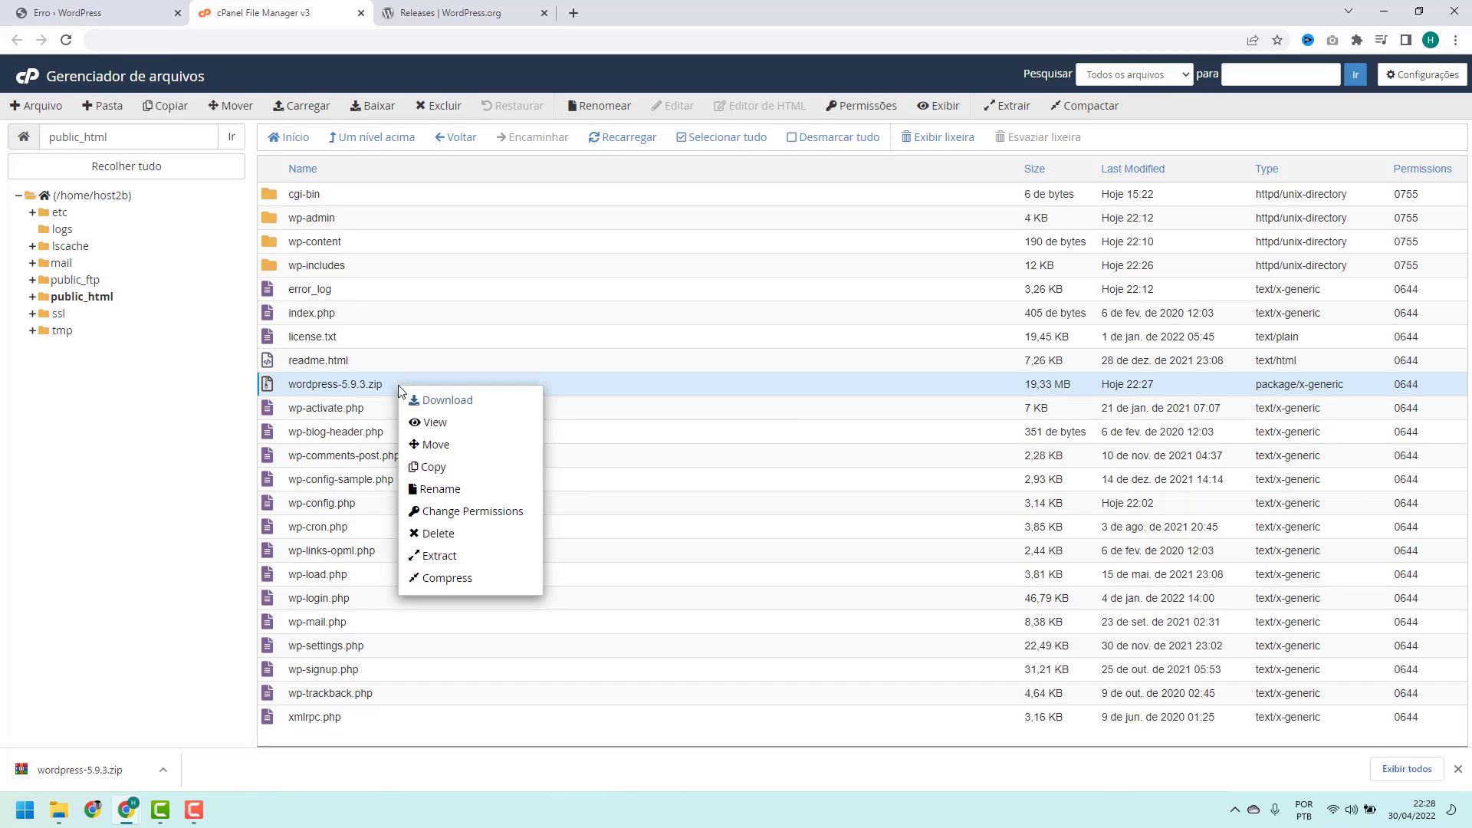
left_click(448, 564)
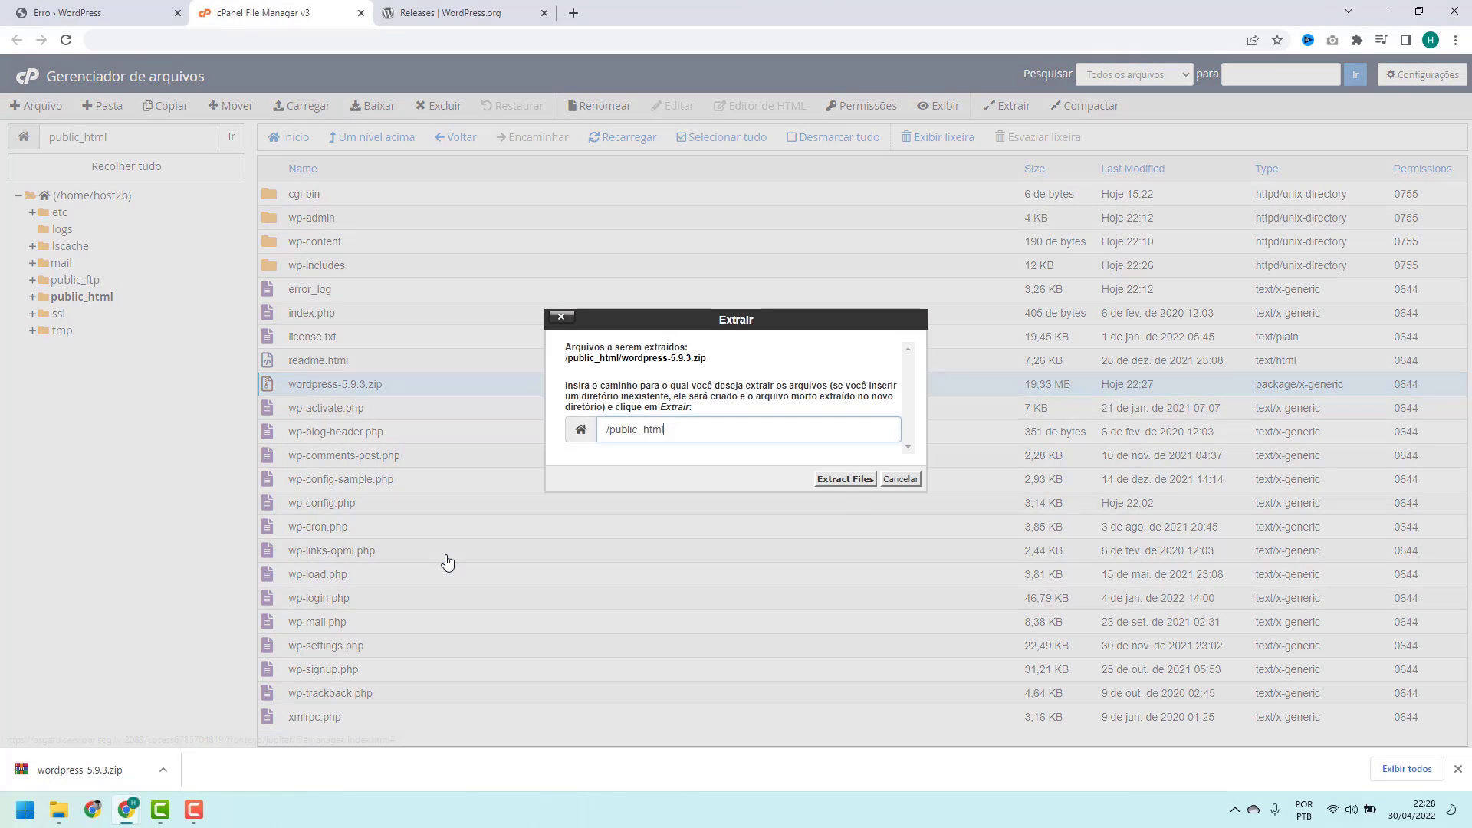
left_click(845, 480)
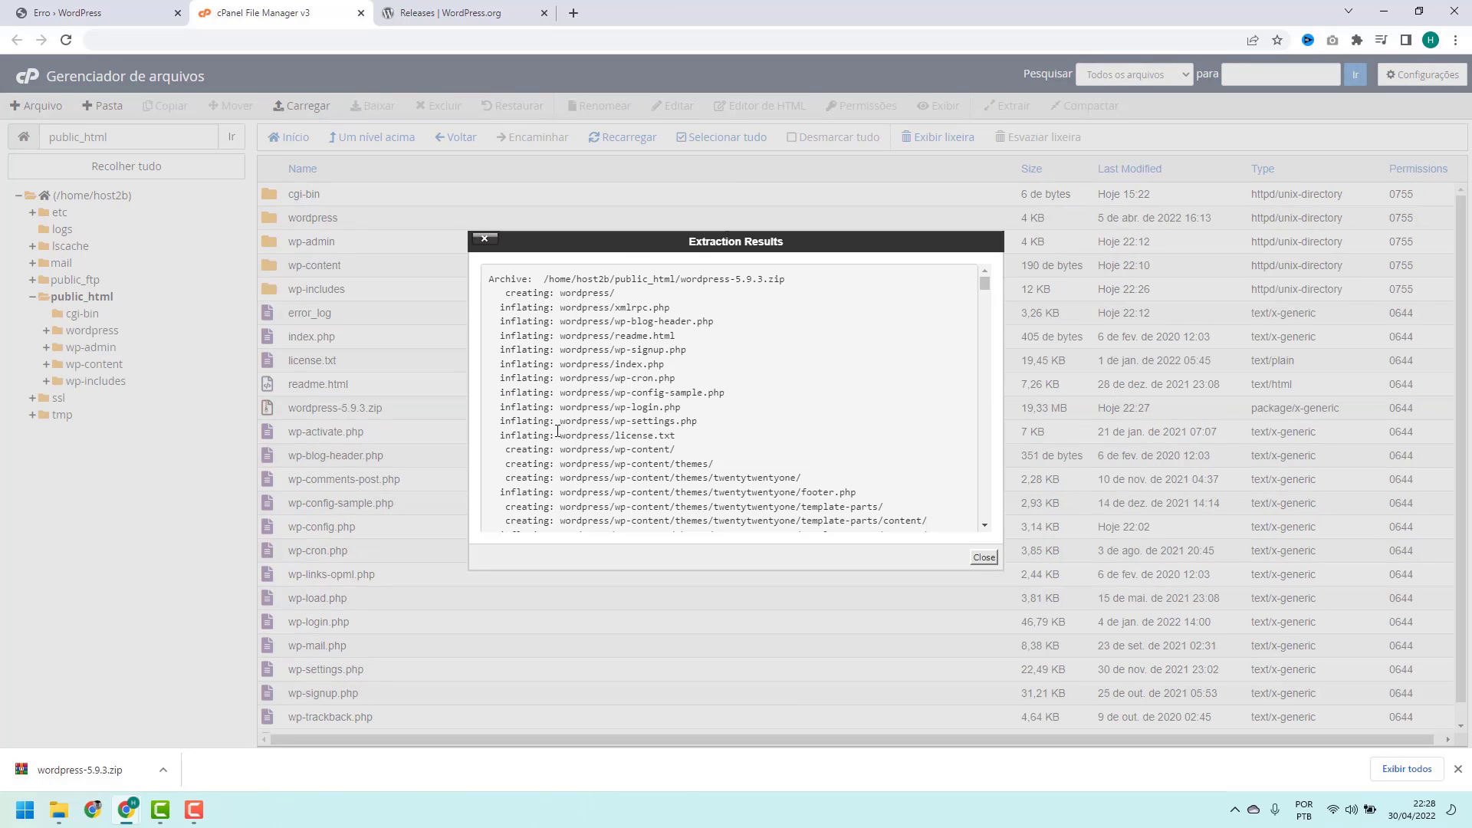
scroll(571, 433, "down", 6)
scroll(571, 433, "up", 6)
left_click(983, 558)
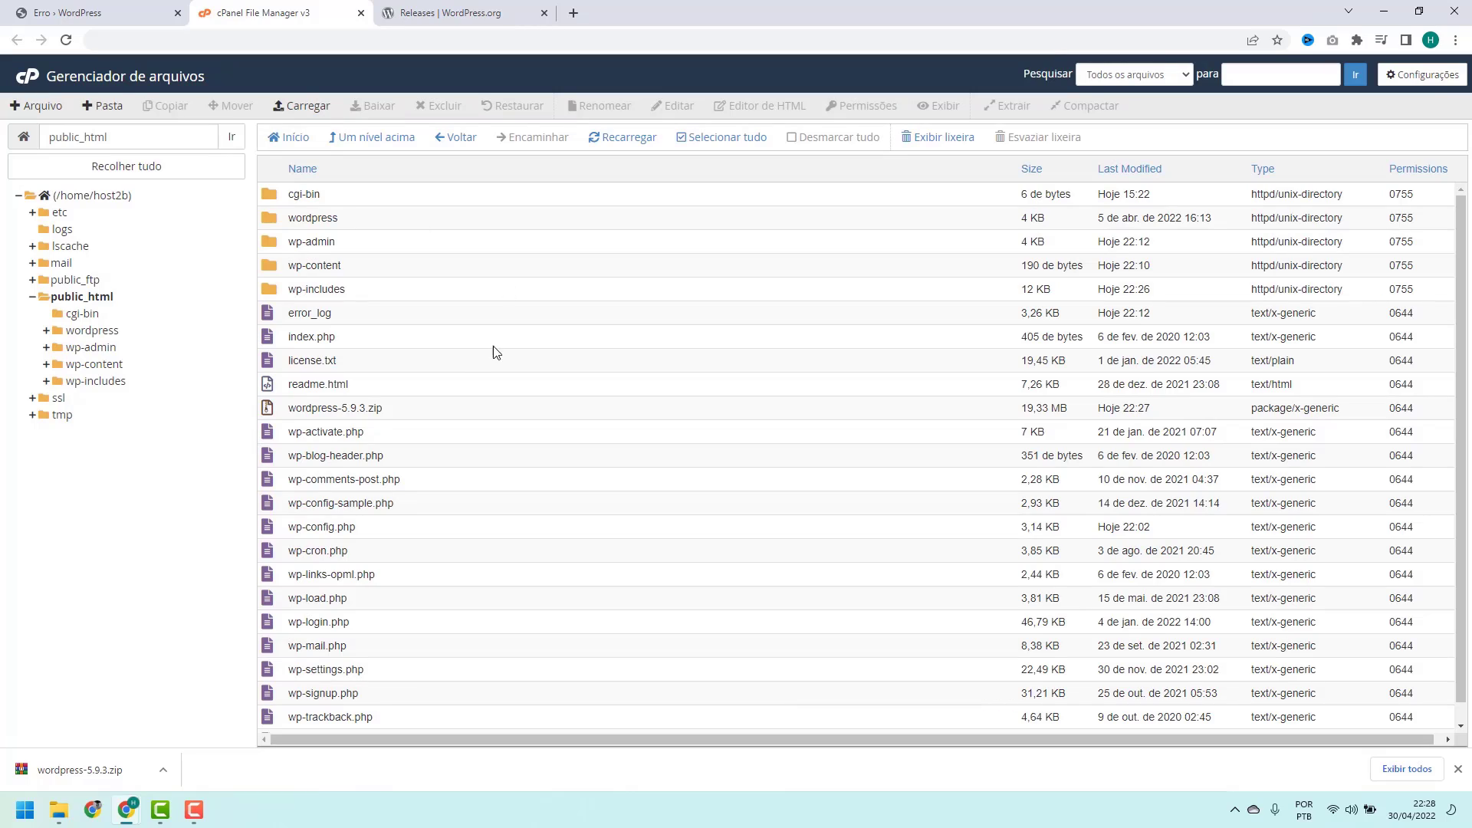
Inspect the contents of the extracted wordpress folder and compare them with the files in public_html
double_click(358, 217)
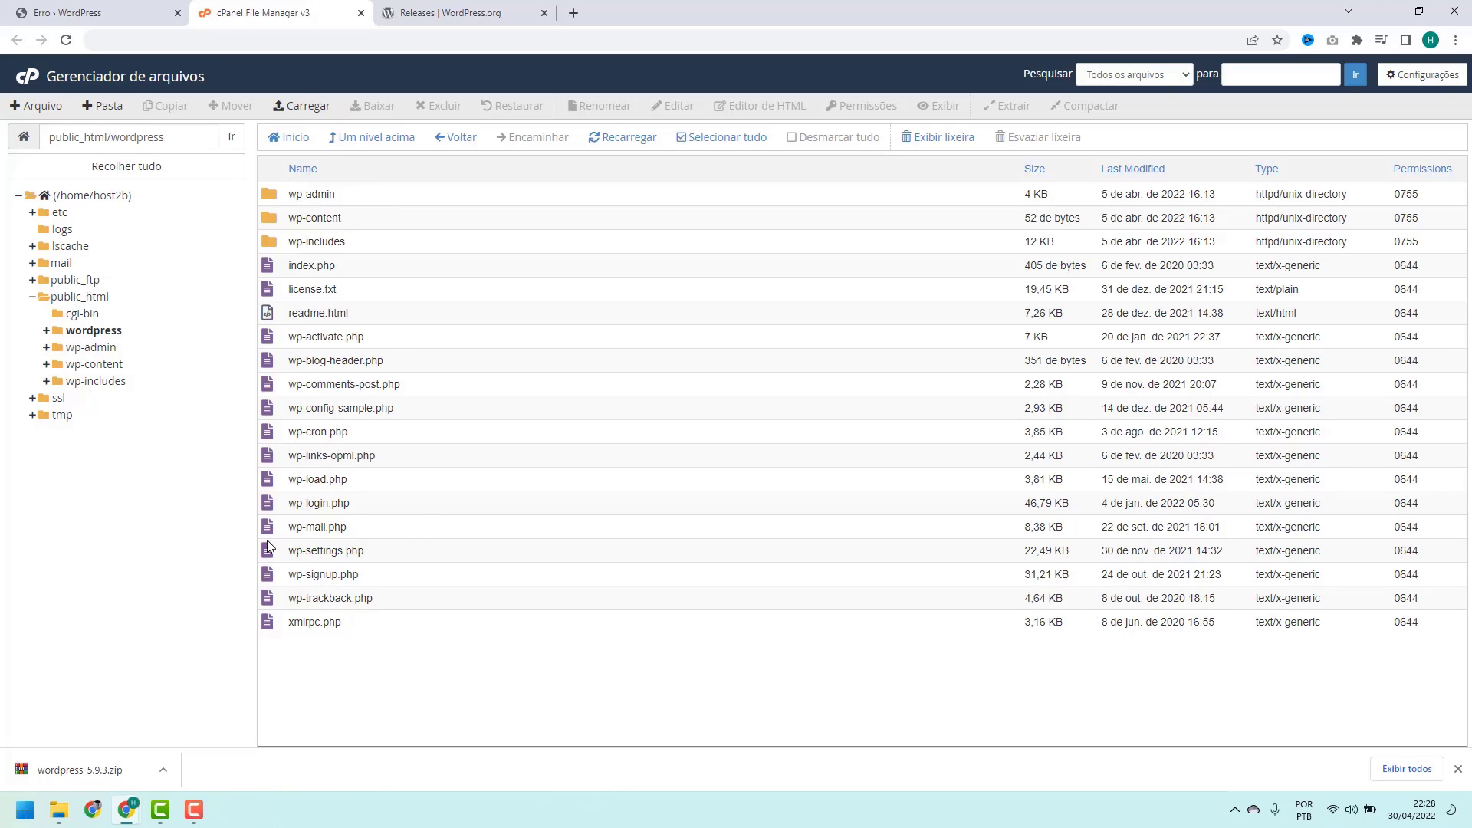
left_click(360, 146)
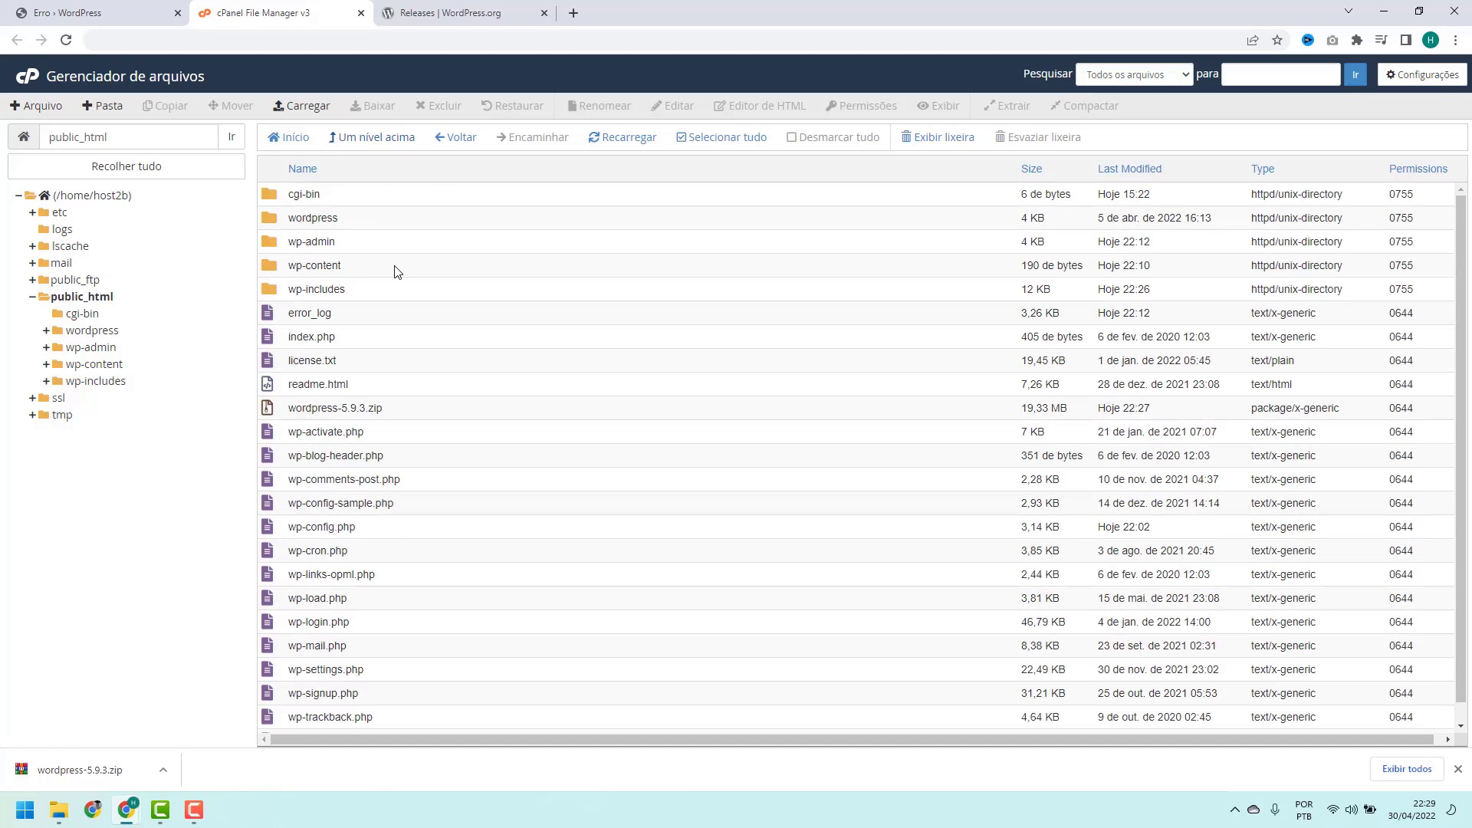
scroll(376, 277, "down", 1)
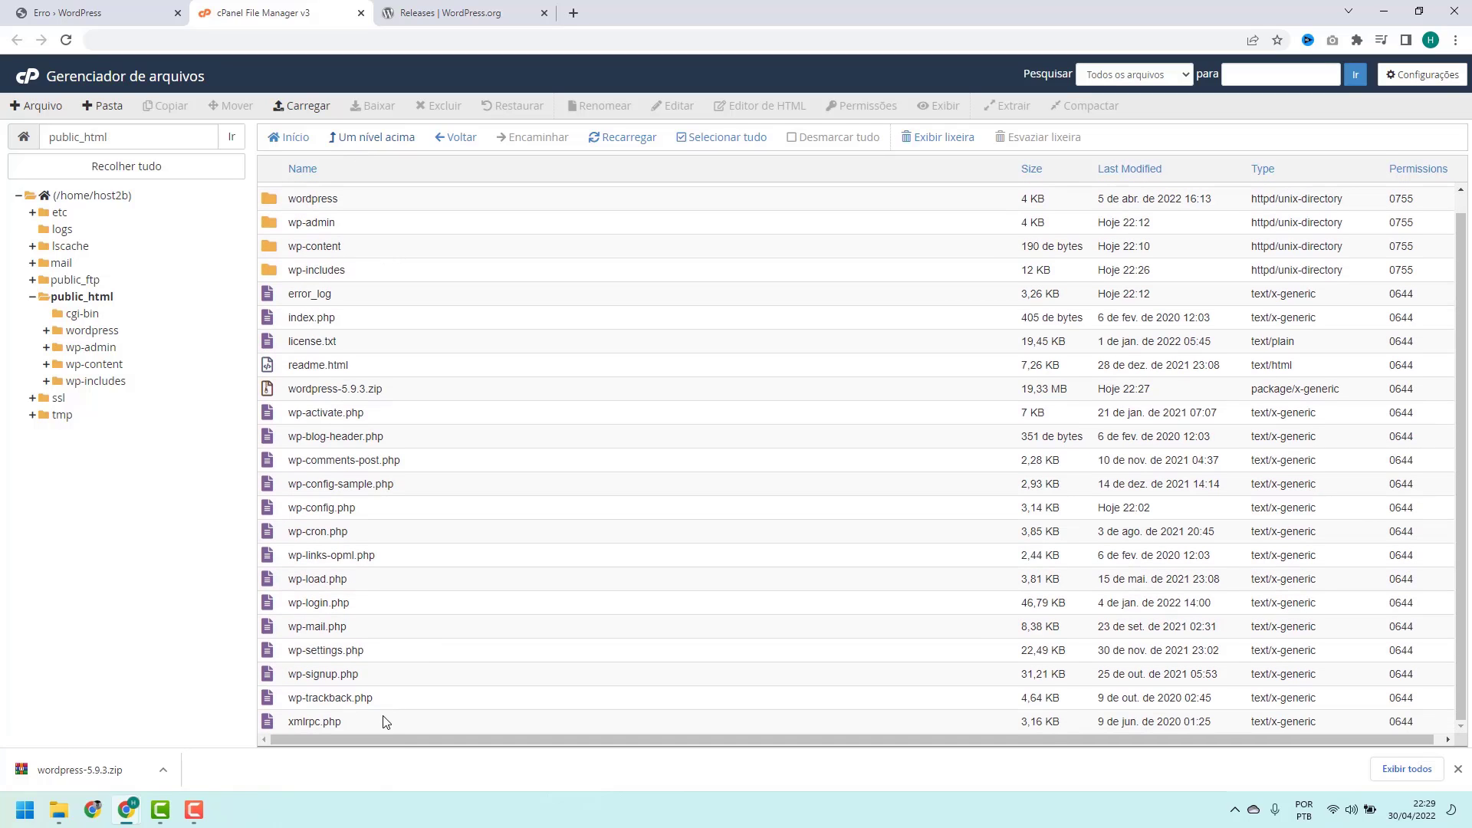
scroll(381, 644, "up", 1)
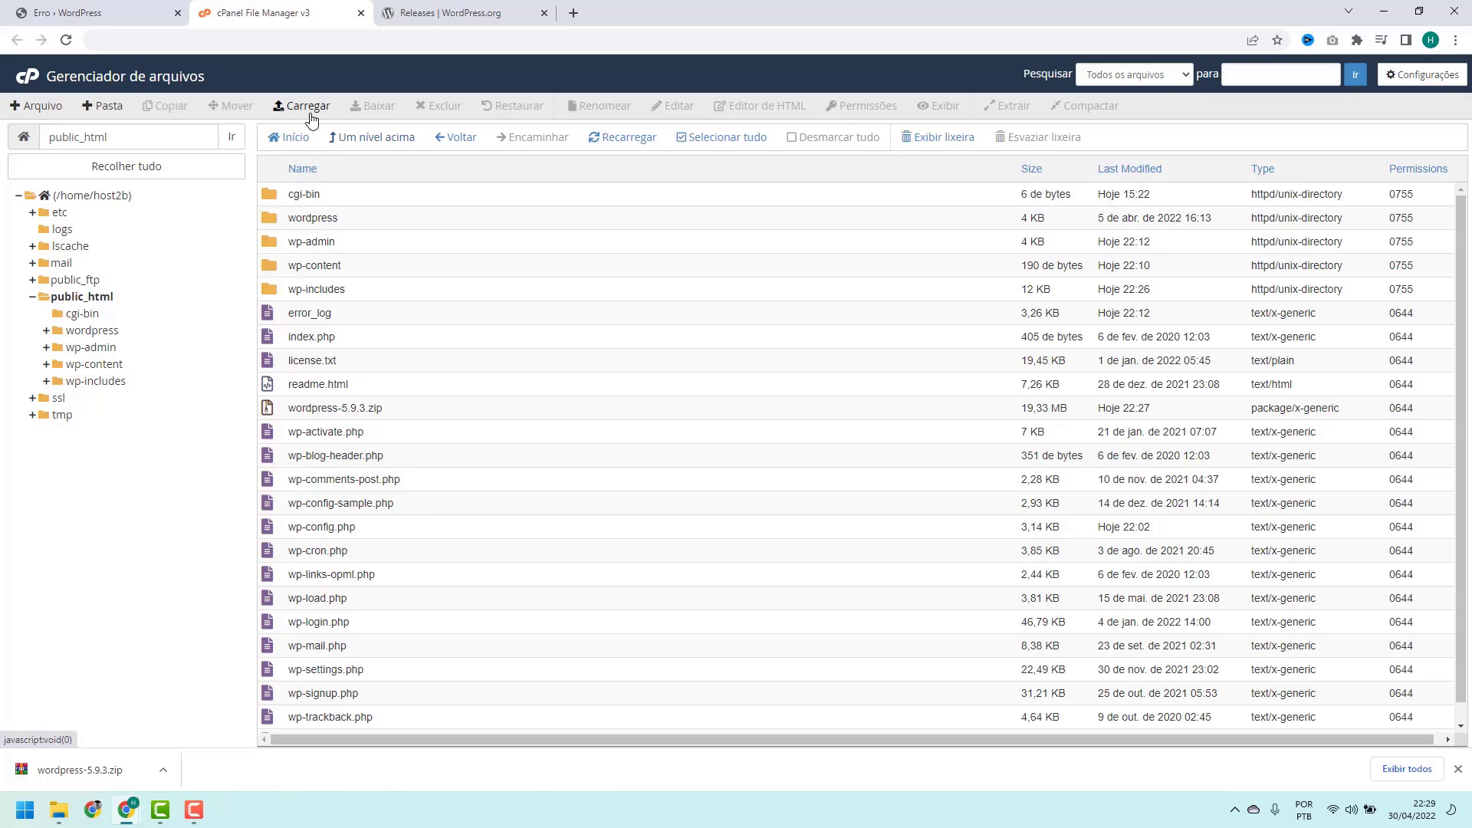
Create a new folder named backup inside public_html
left_click(104, 115)
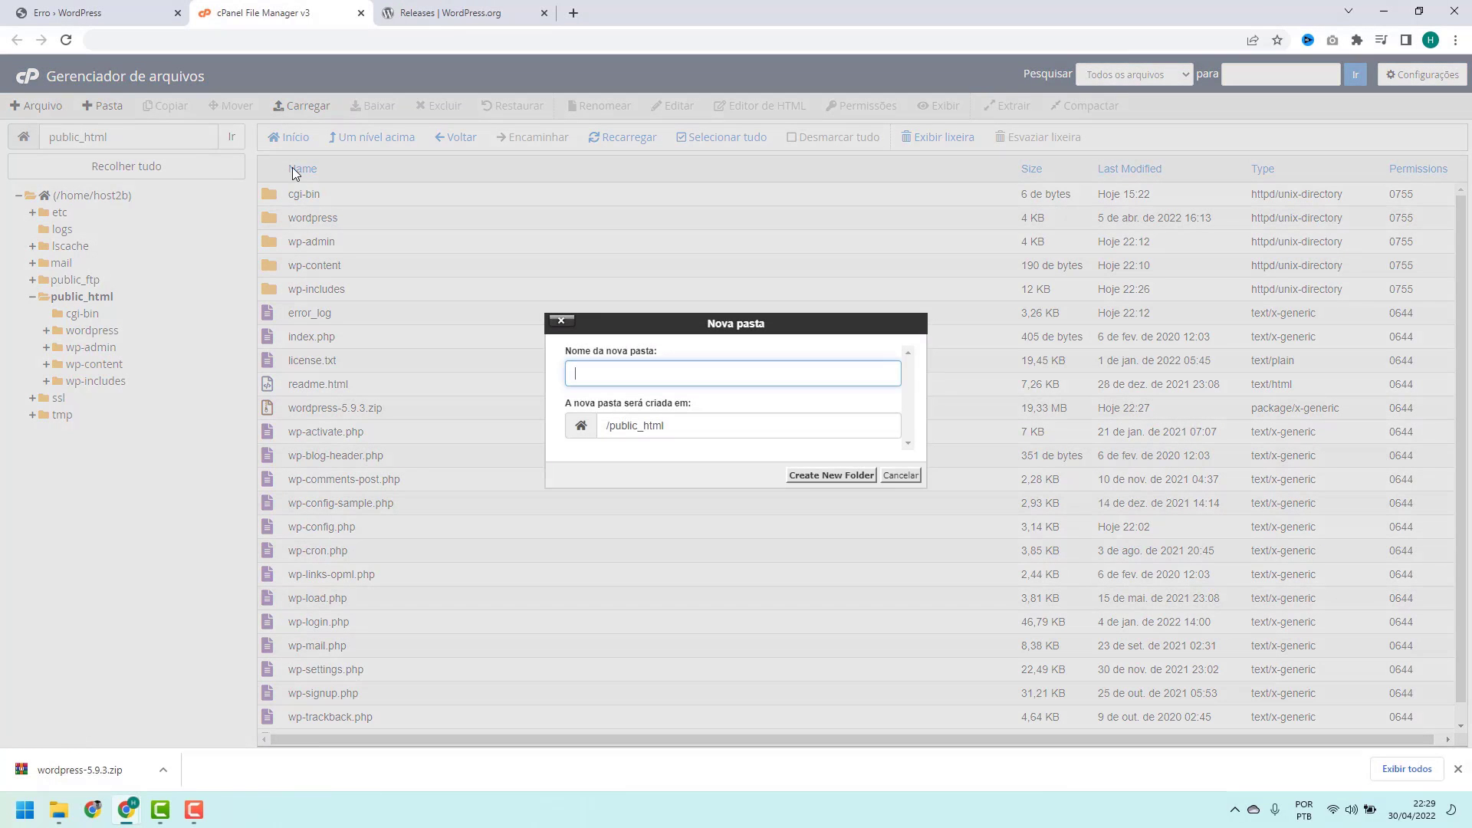
type("backup")
left_click(812, 481)
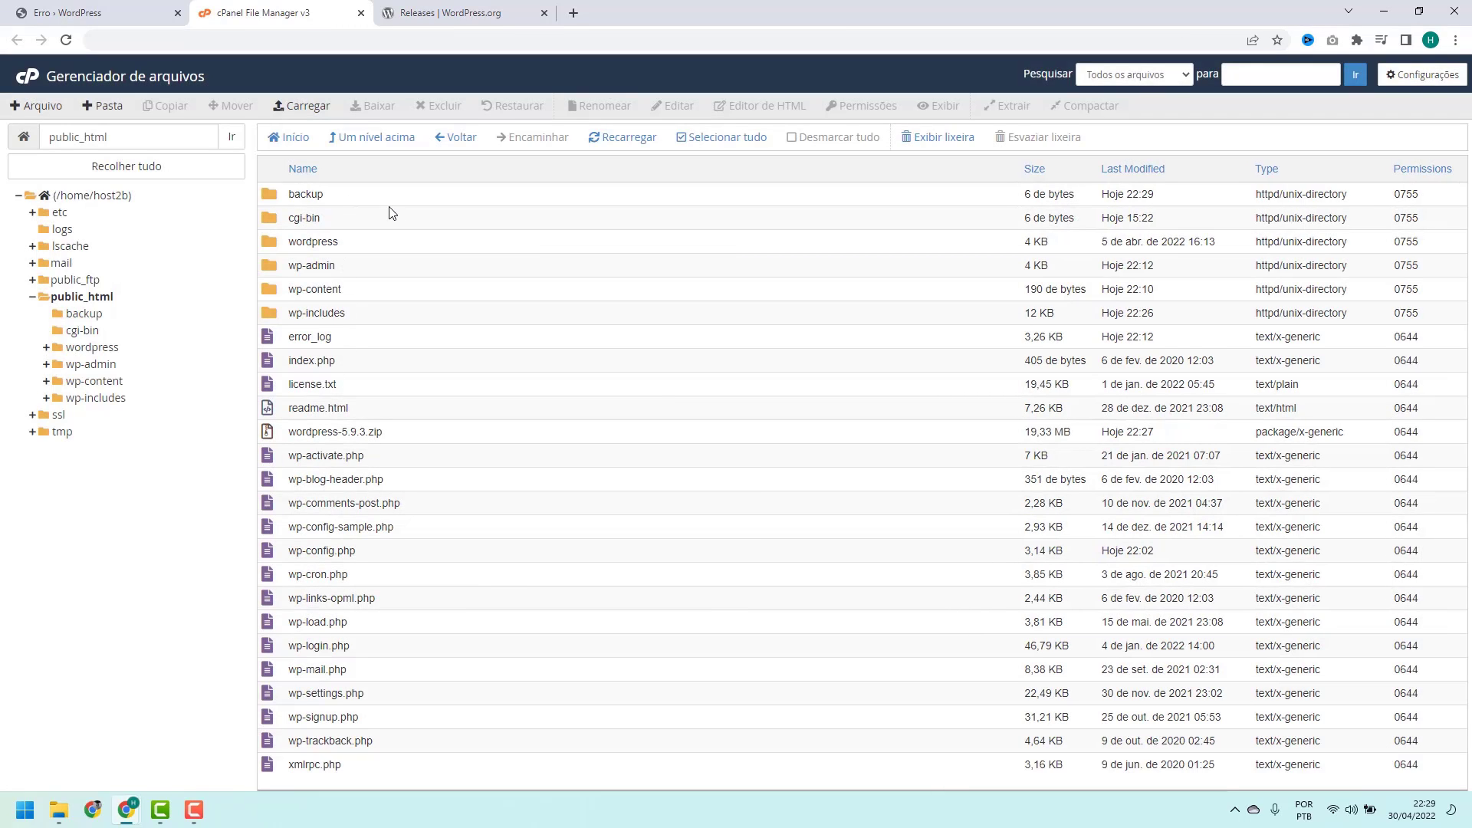
Move everything from wp-admin through xmlrpc.php in public_html, except wp-content and wp-config.php, into /public_html/backup
left_click(382, 273)
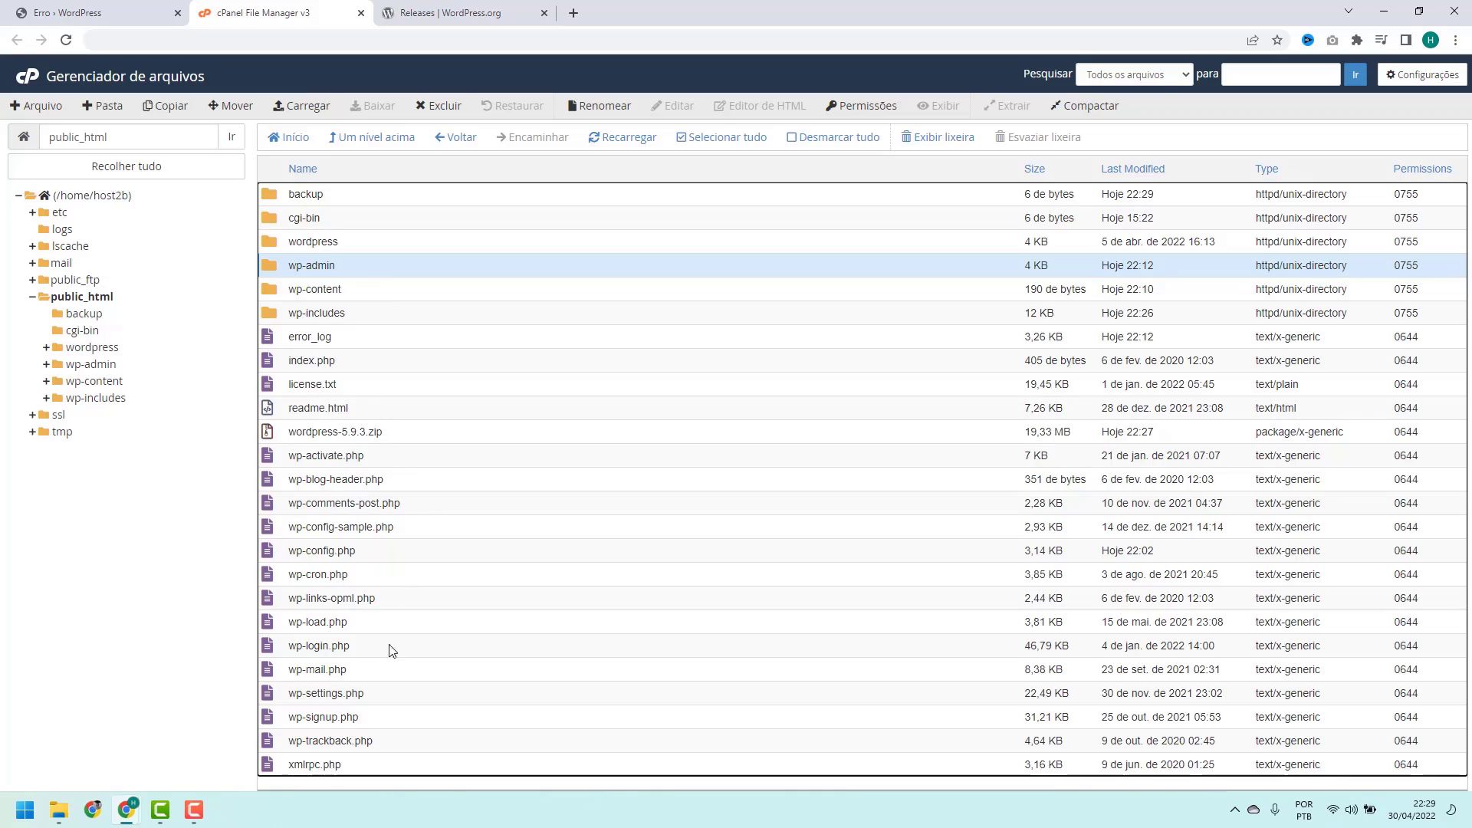
left_click(355, 773, "shift")
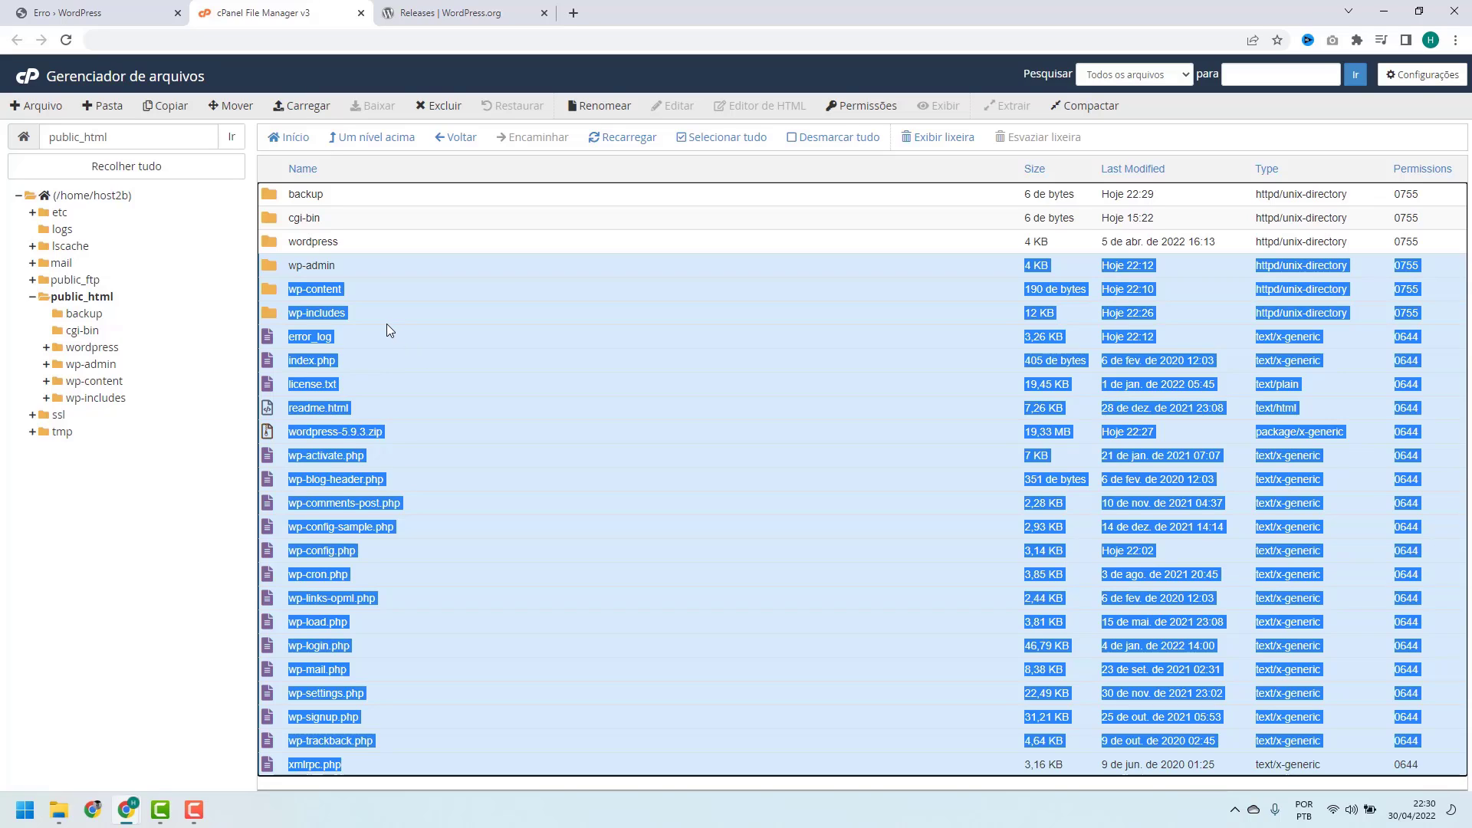
left_click(356, 292, "ctrl")
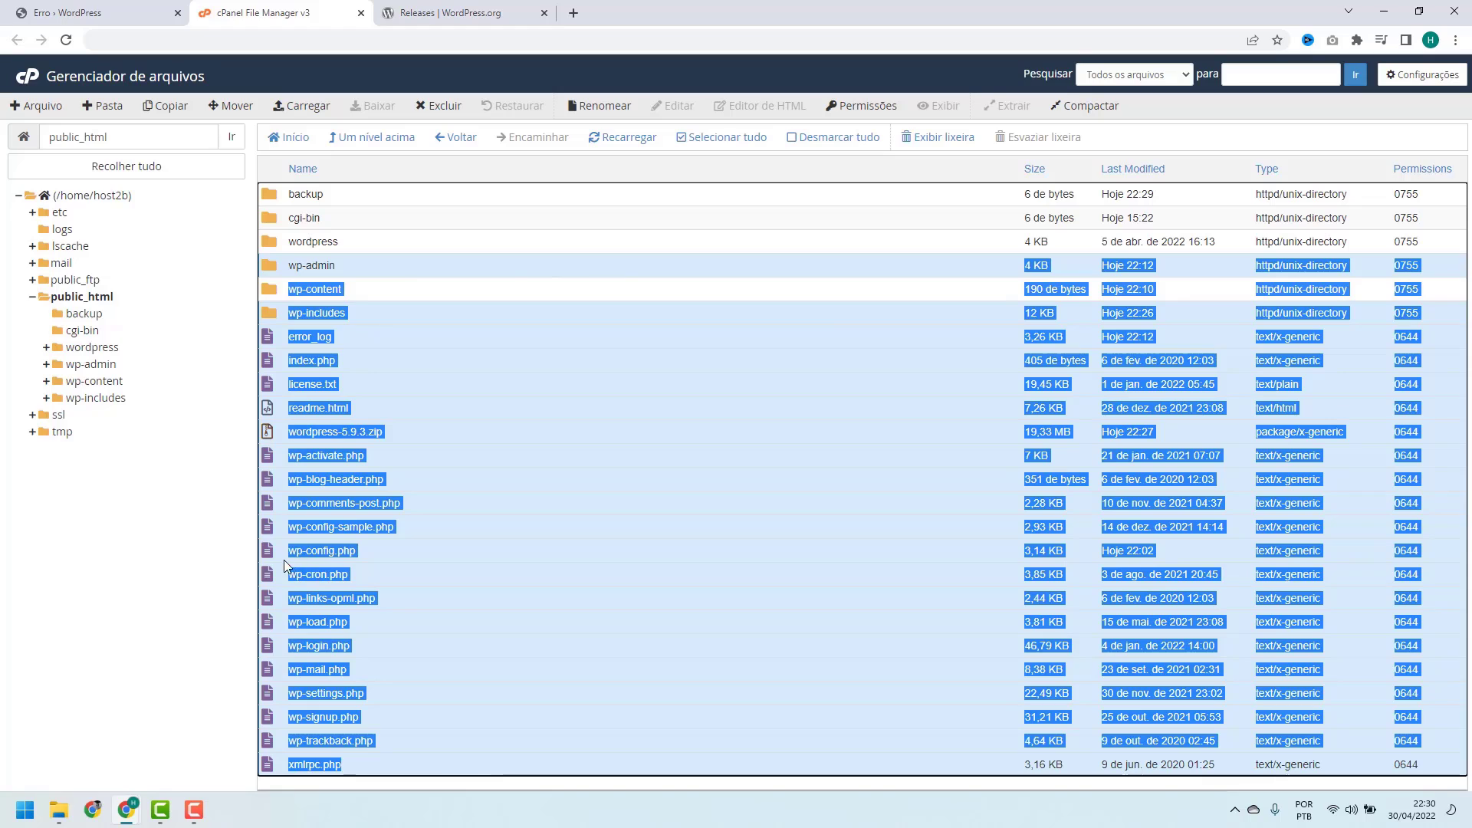
left_click(383, 552, "ctrl")
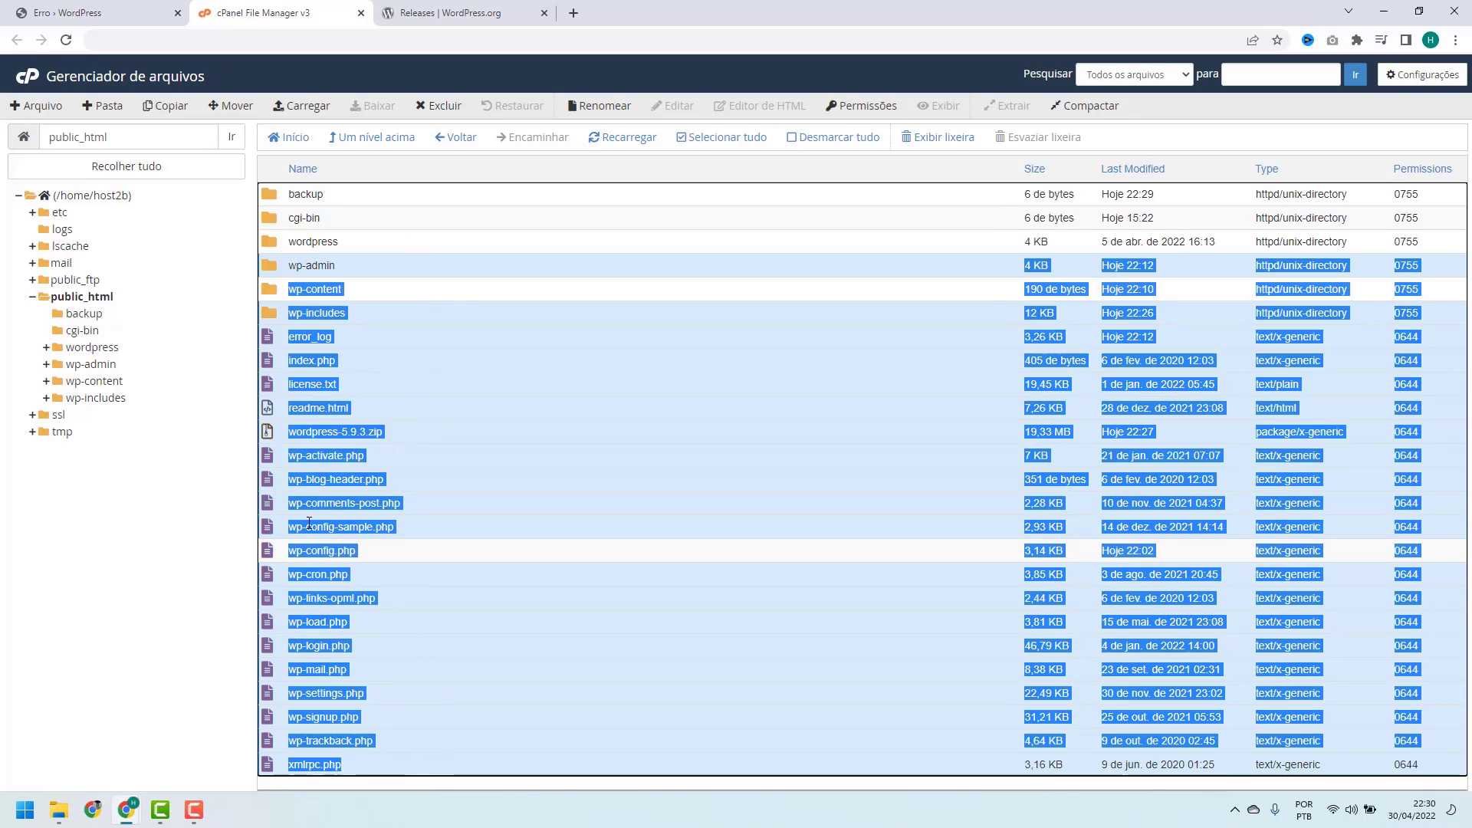
left_click(229, 107)
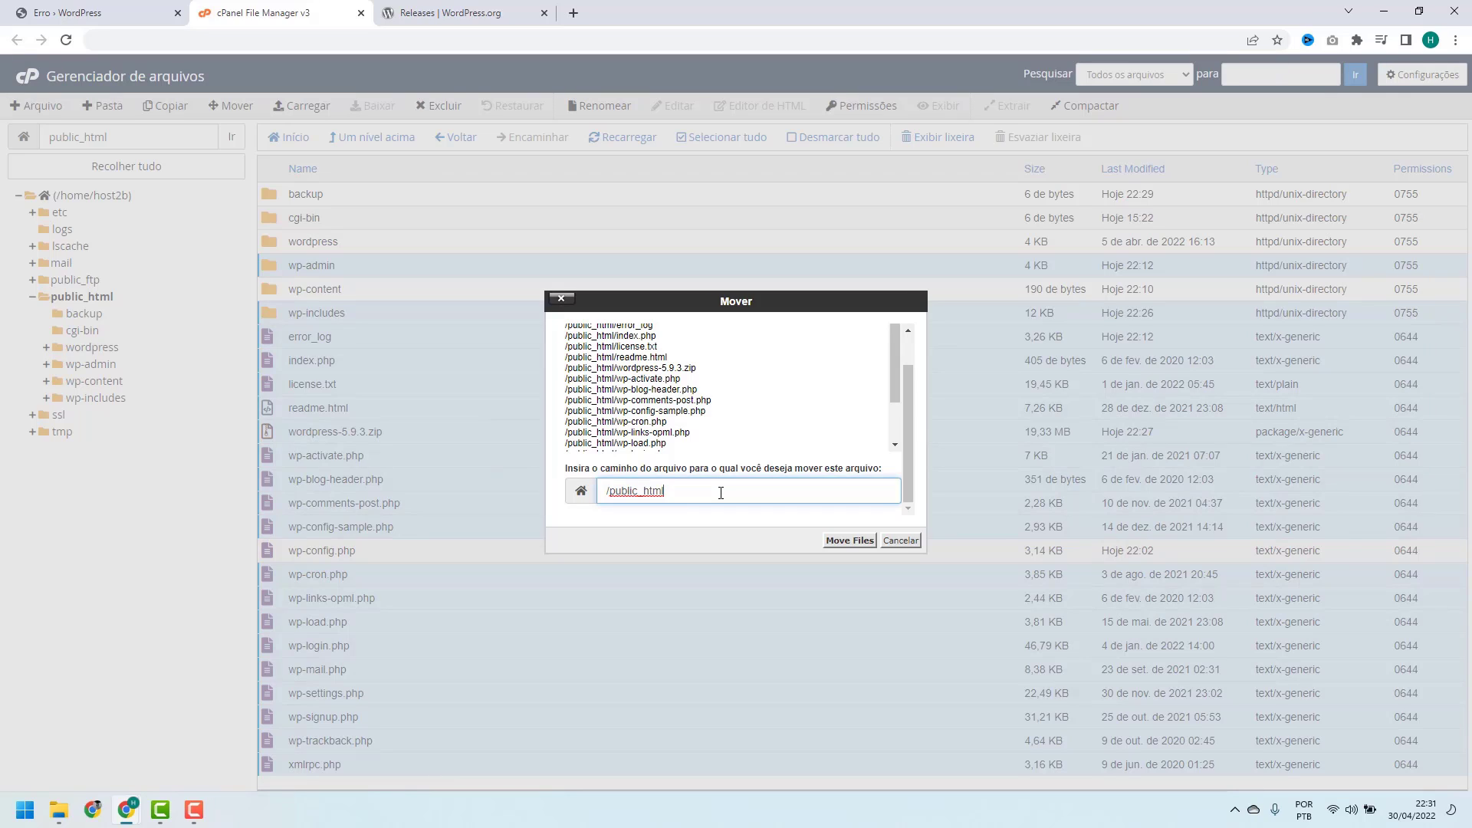
type("/b")
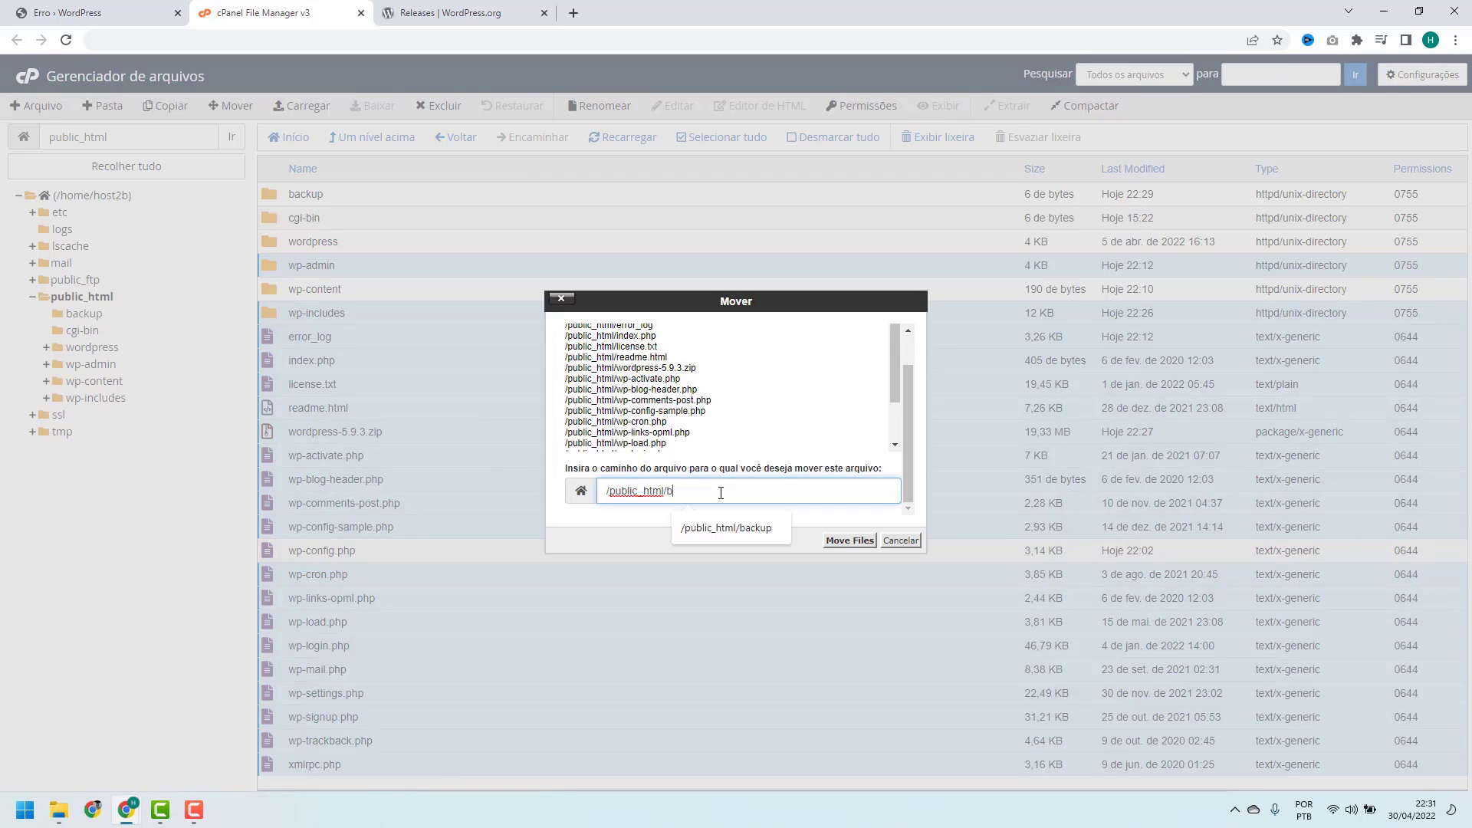
type("ackup")
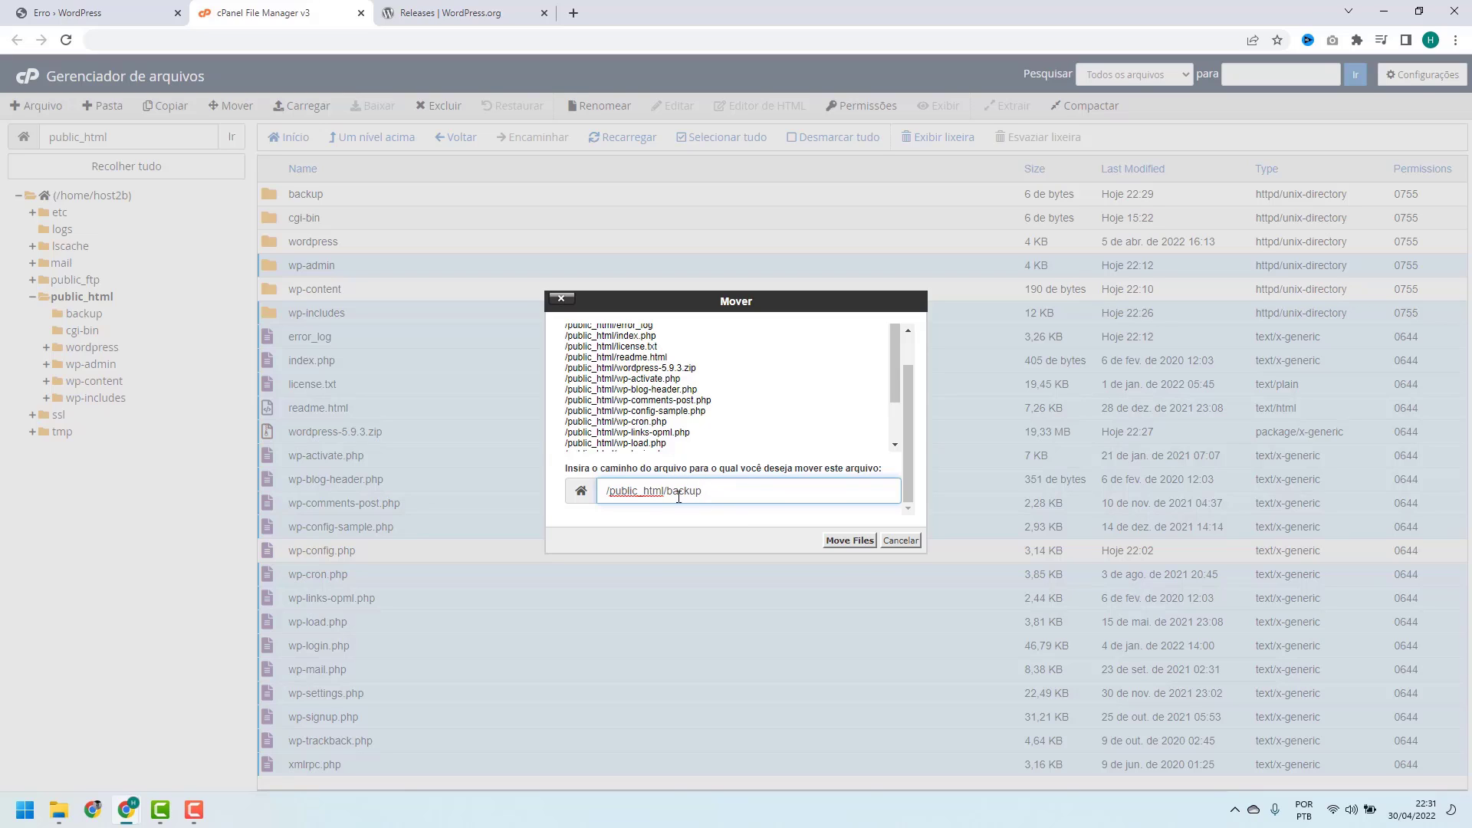
left_click(842, 541)
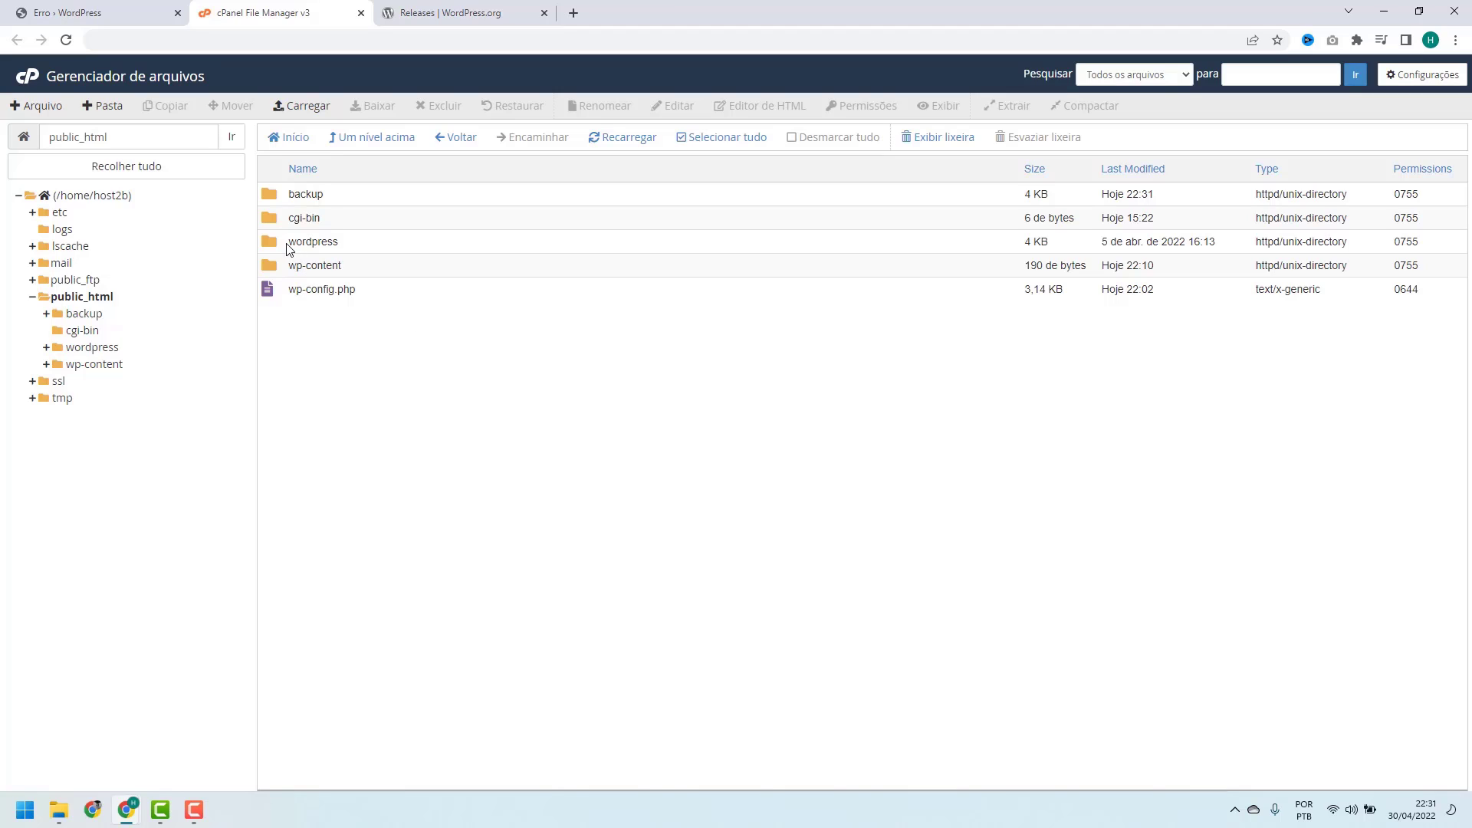
Move all files and folders except wp-content from the extracted wordpress folder into /public_html
double_click(342, 240)
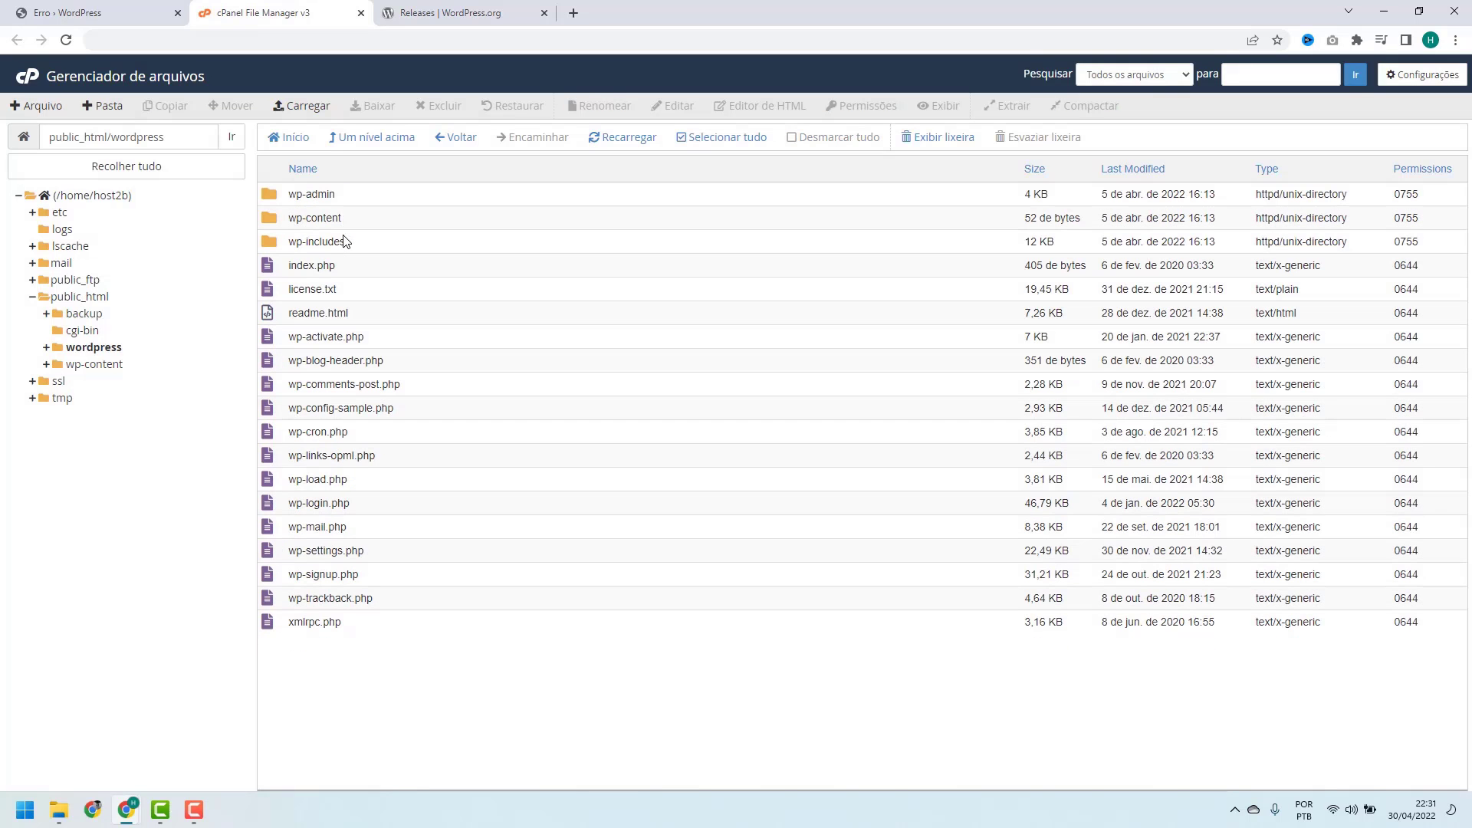
left_click(370, 204)
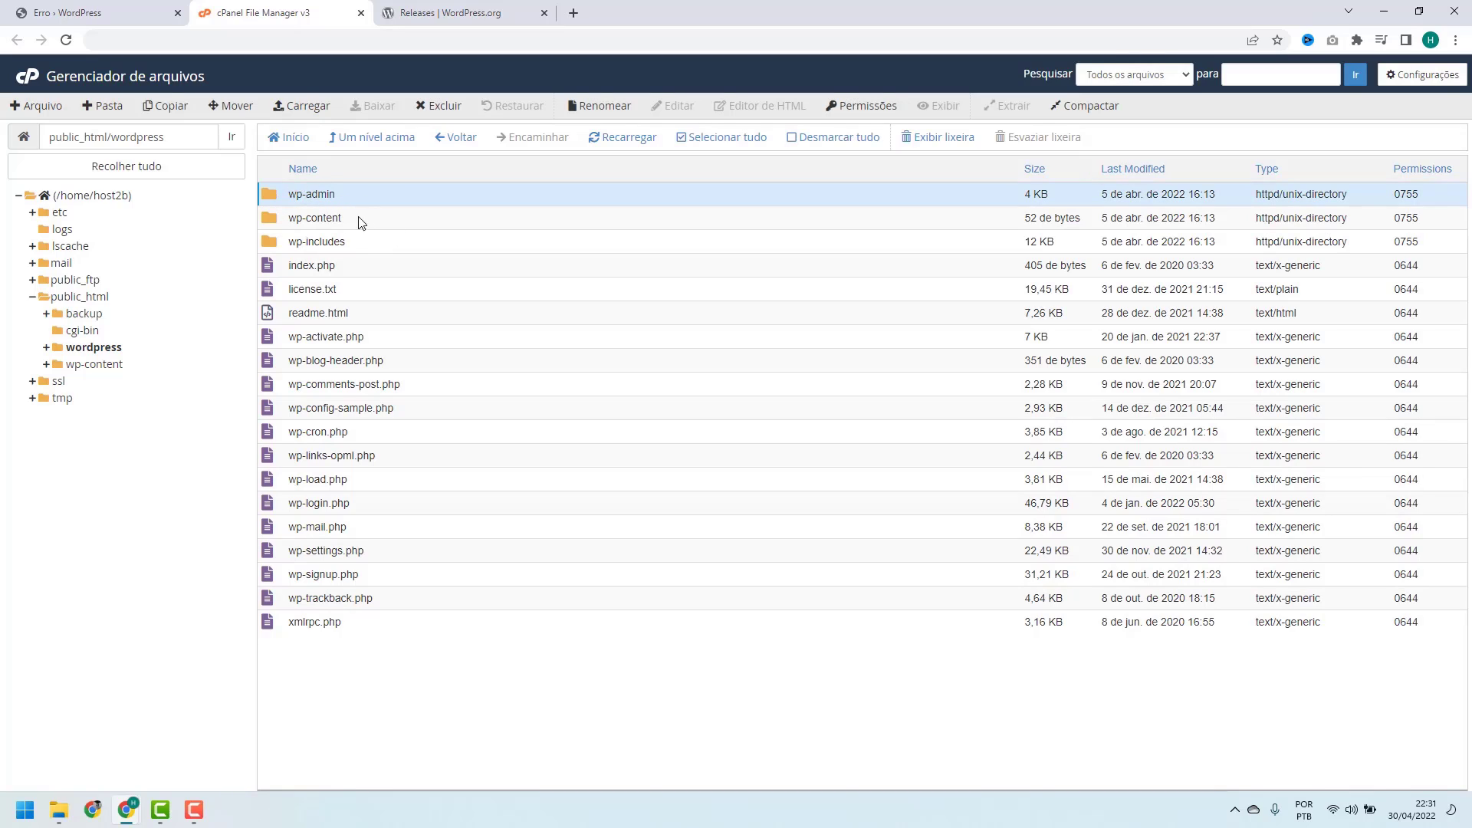
left_click(370, 625, "shift")
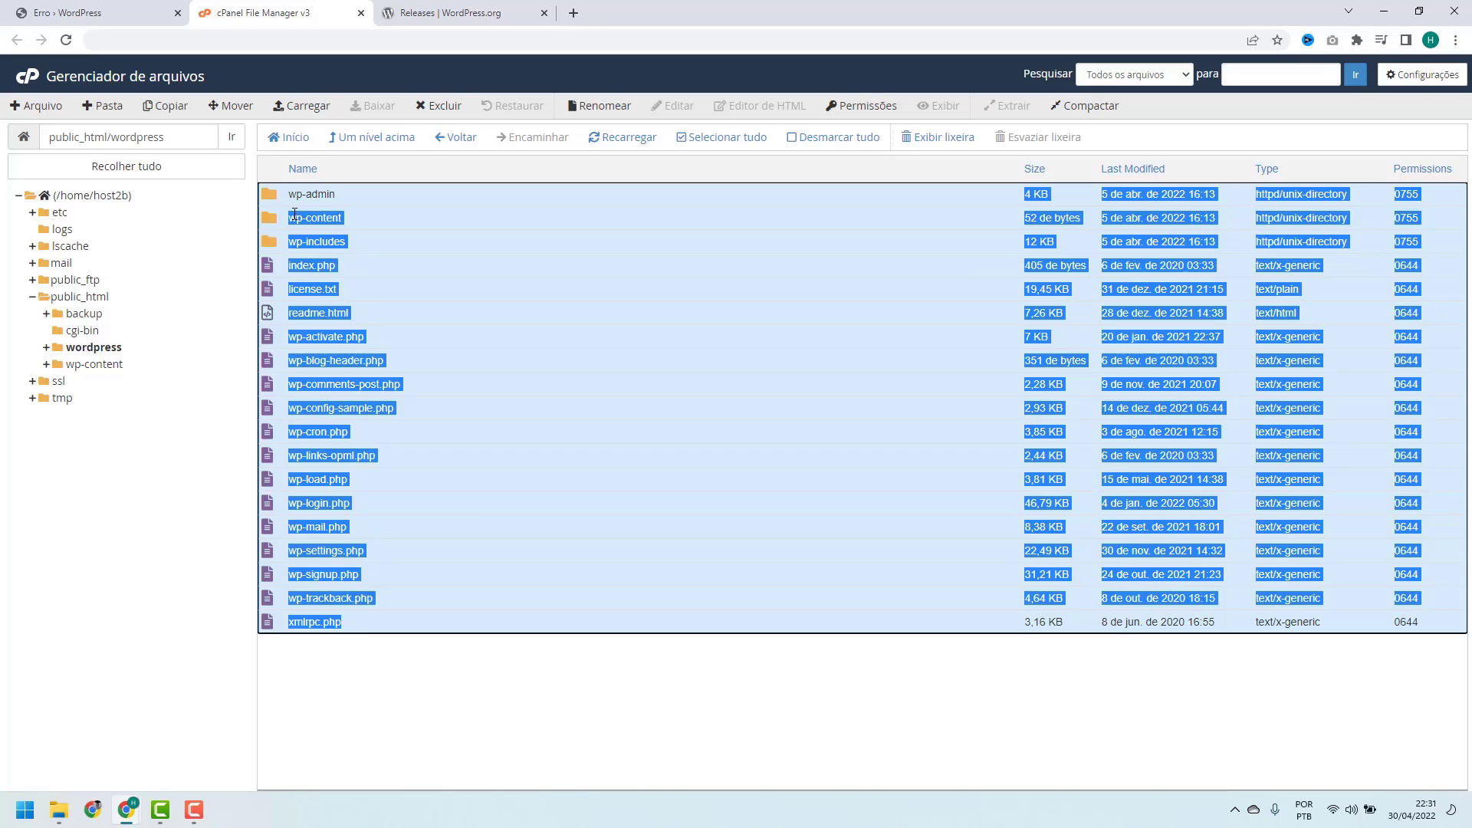
left_click(370, 218, "ctrl")
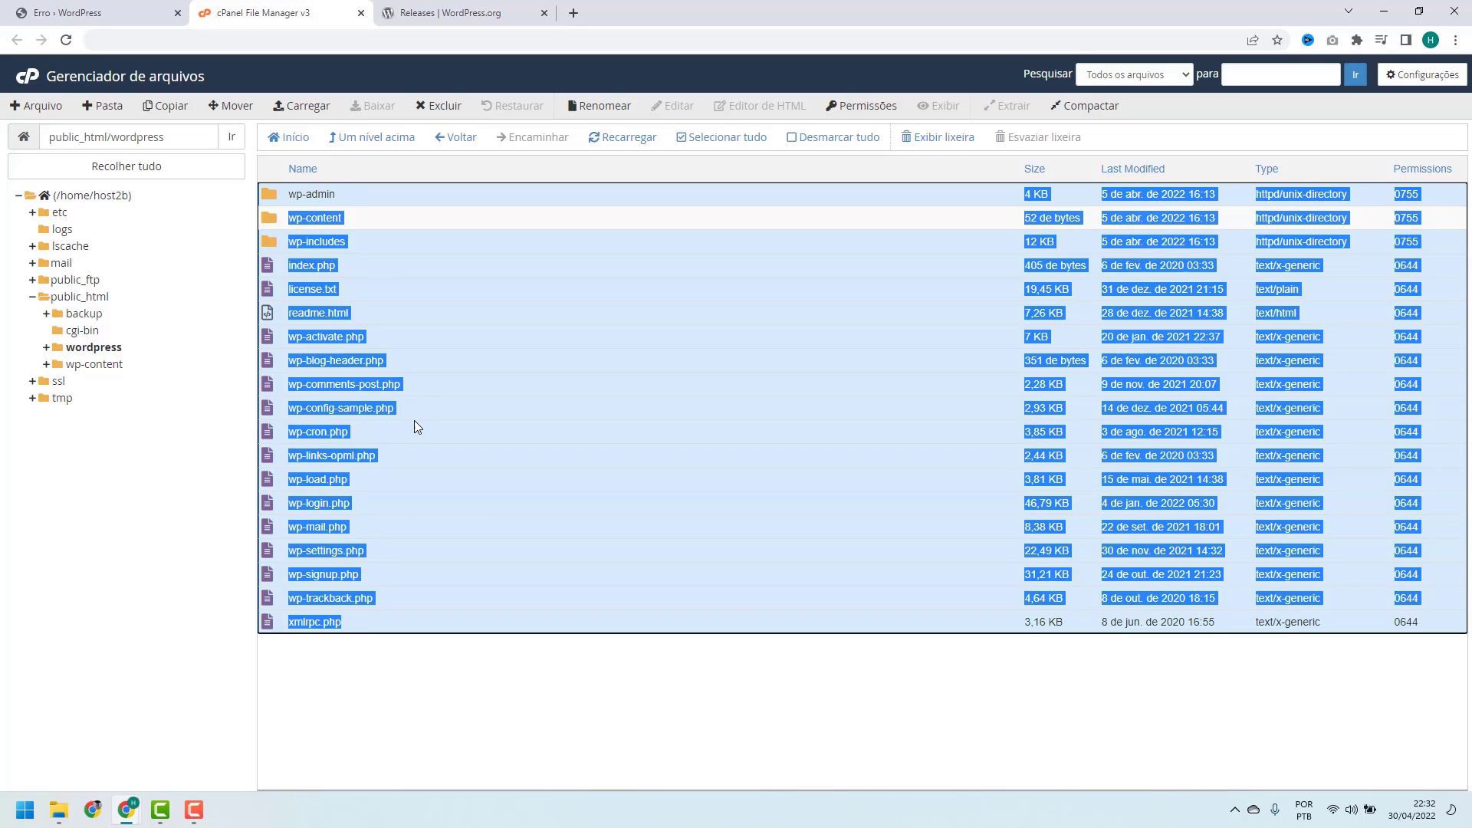
left_click(237, 107)
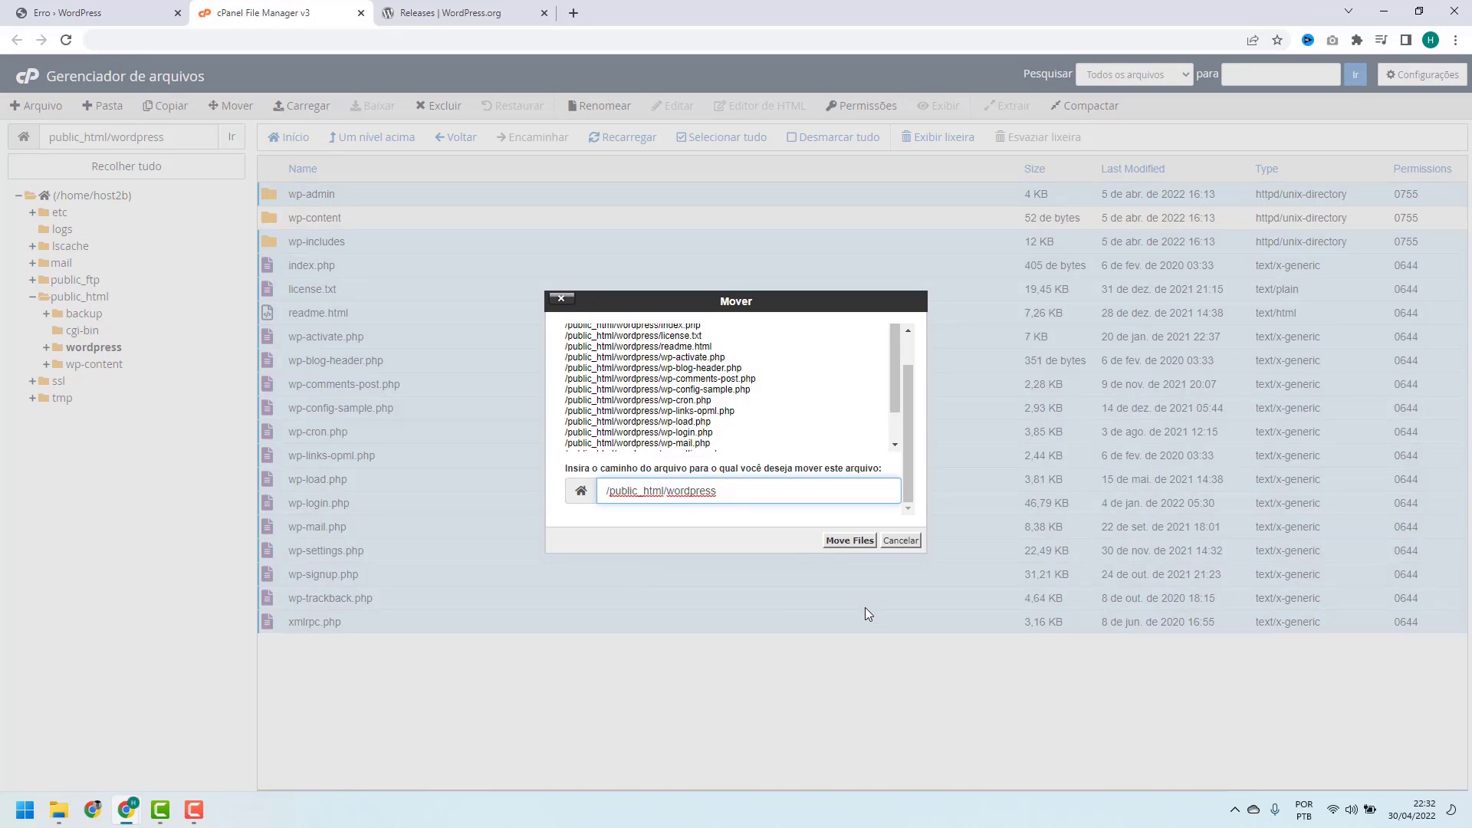
key("BackSpace")
key("BackSpace")
key("BackSpace")
key("BackSpace")
key("BackSpace")
key("BackSpace")
key("BackSpace")
key("BackSpace")
key("BackSpace")
key("BackSpace")
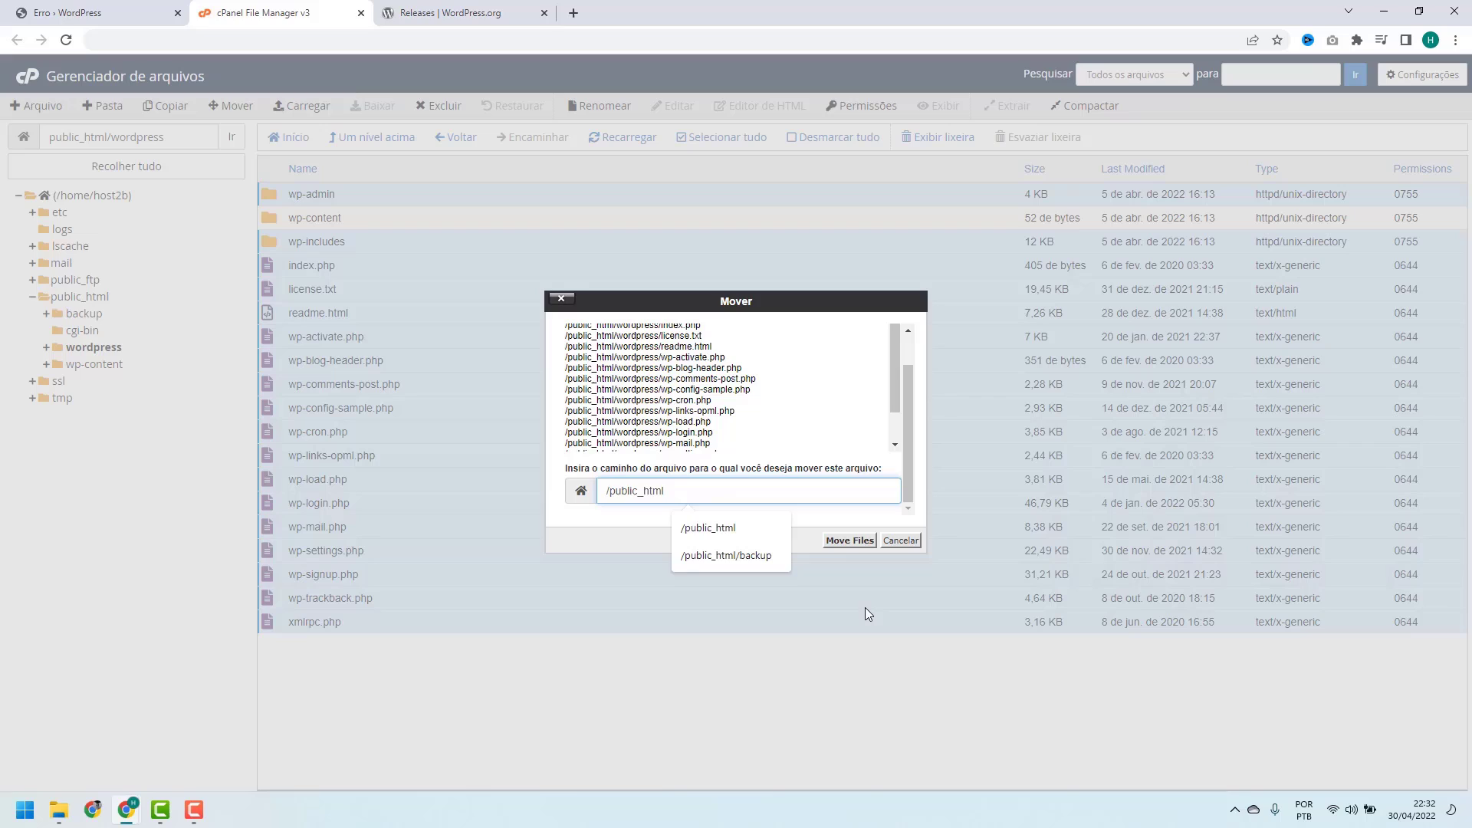
left_click(635, 541)
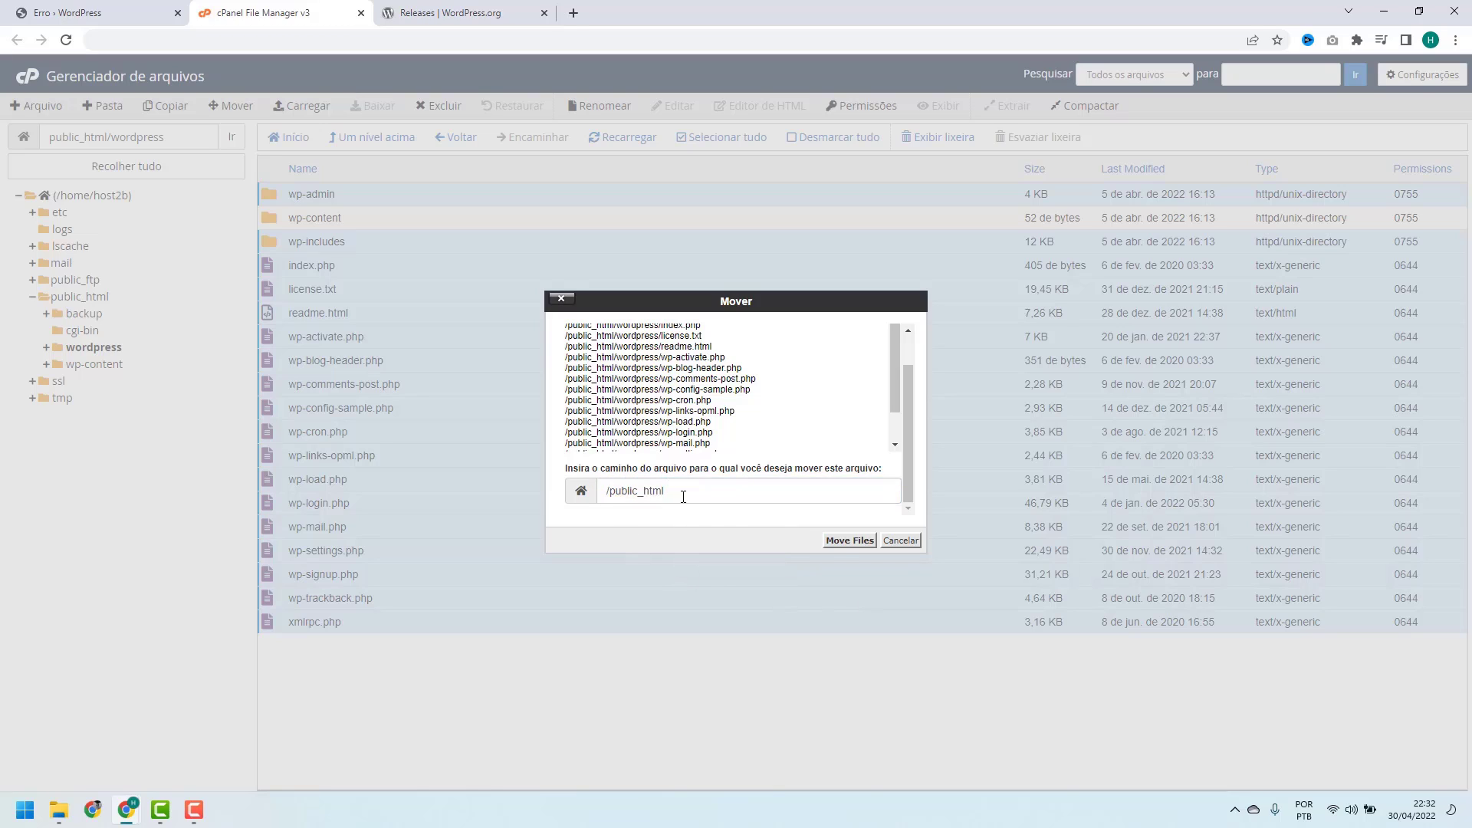
left_click(840, 544)
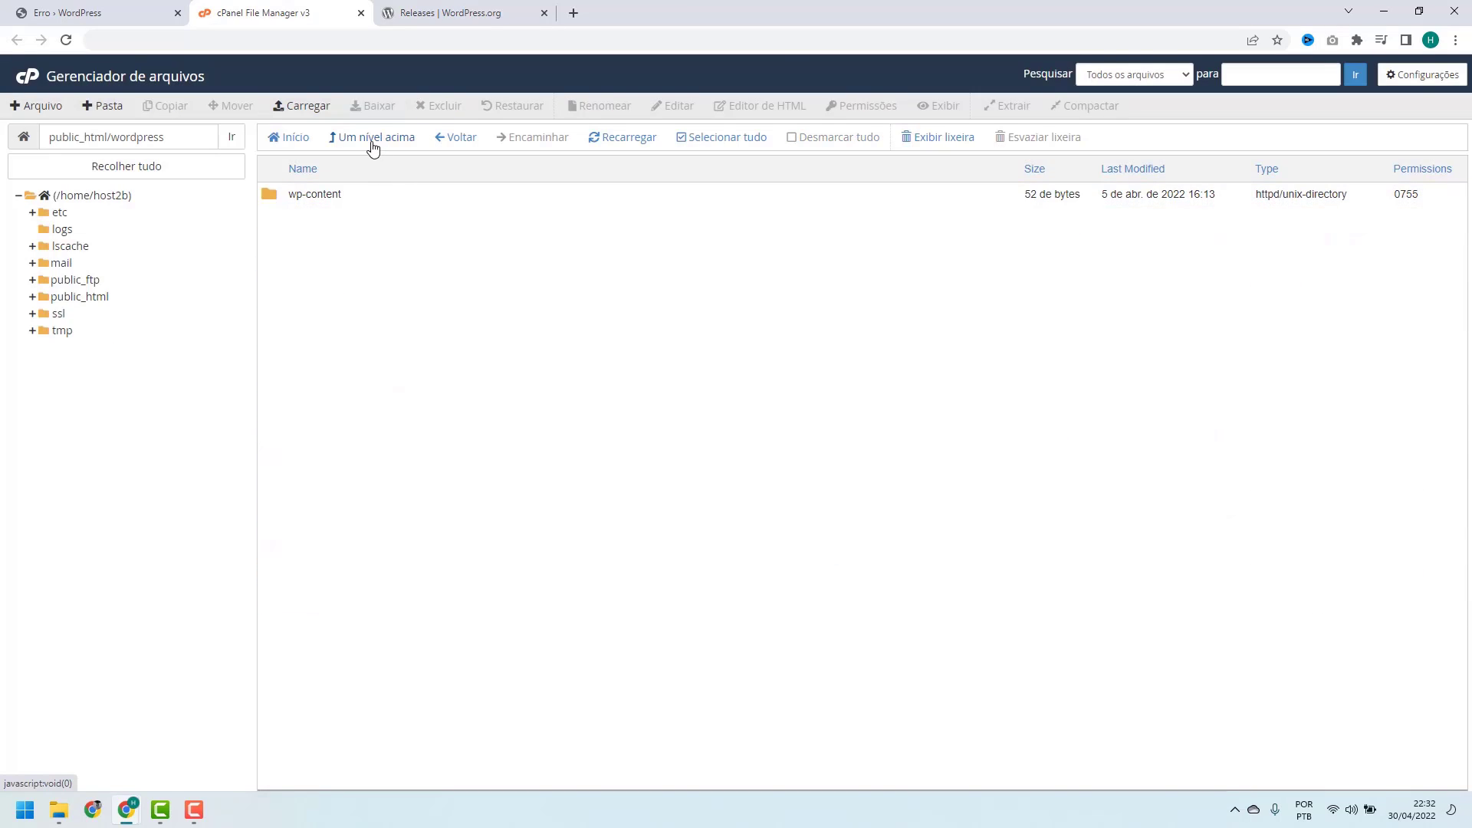
Go back up to public_html, then reload the host2b.online site and look through its home page
left_click(378, 144)
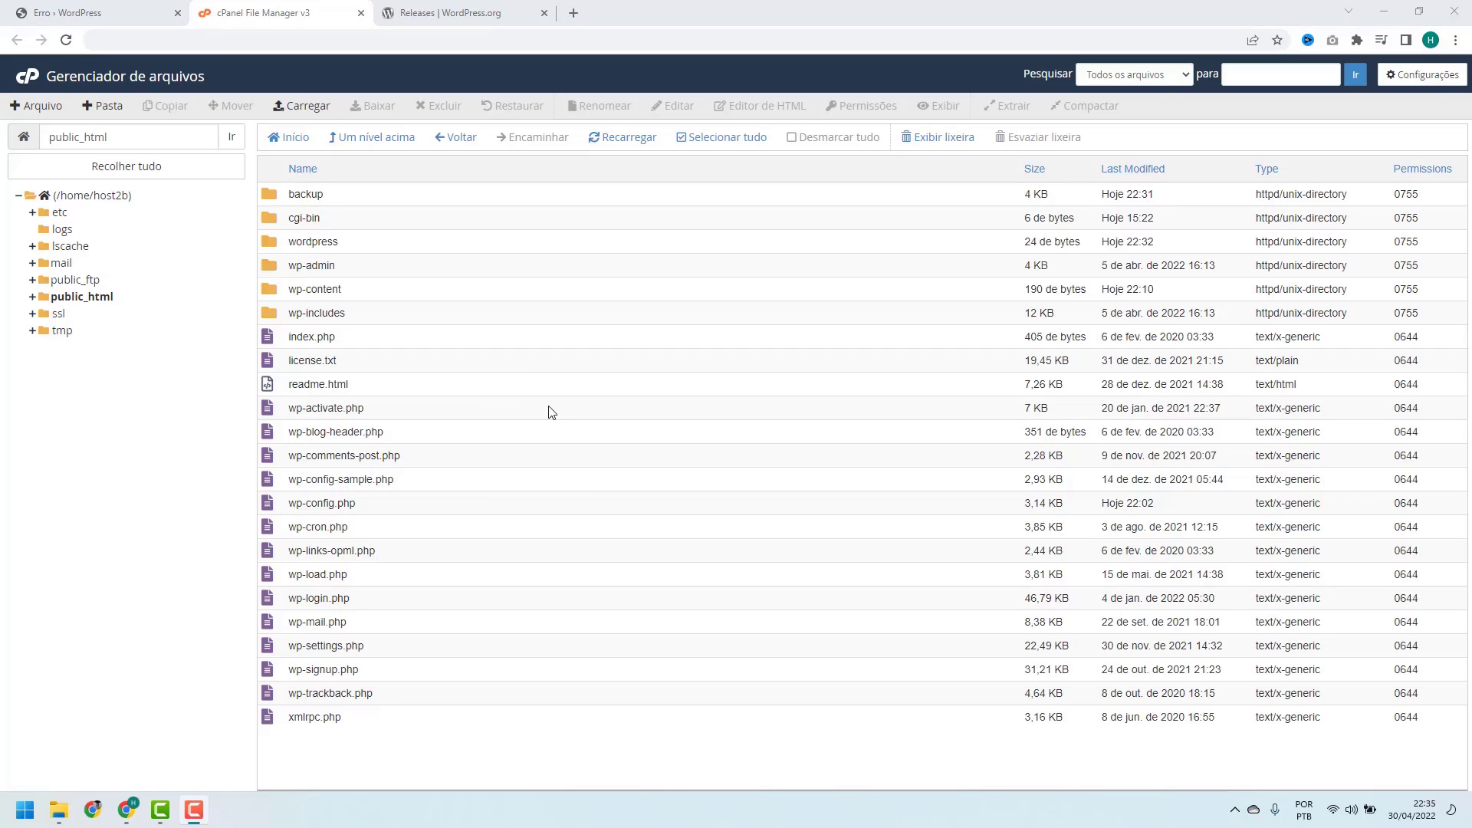
left_click(115, 13)
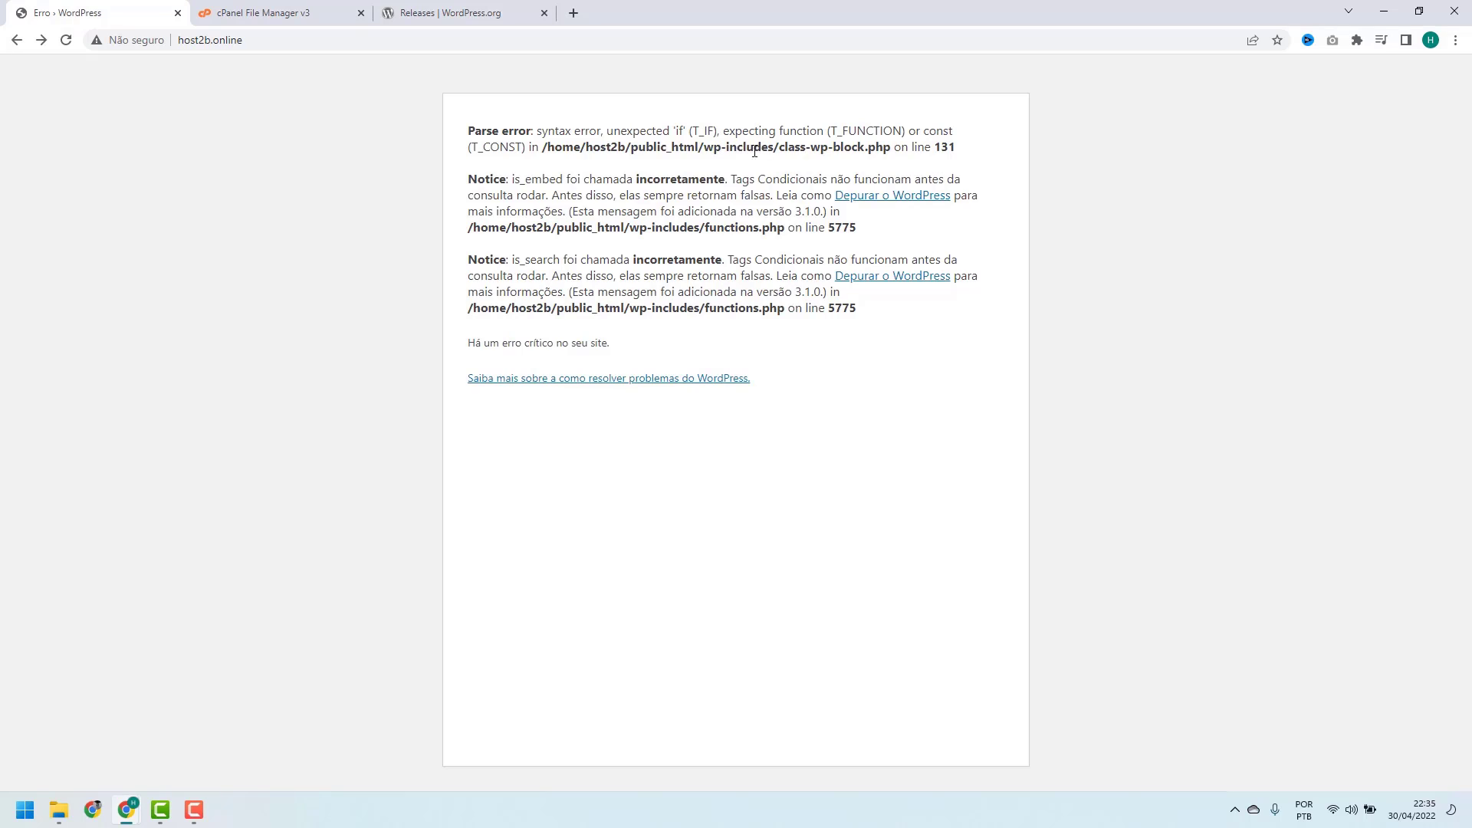
left_click(66, 40)
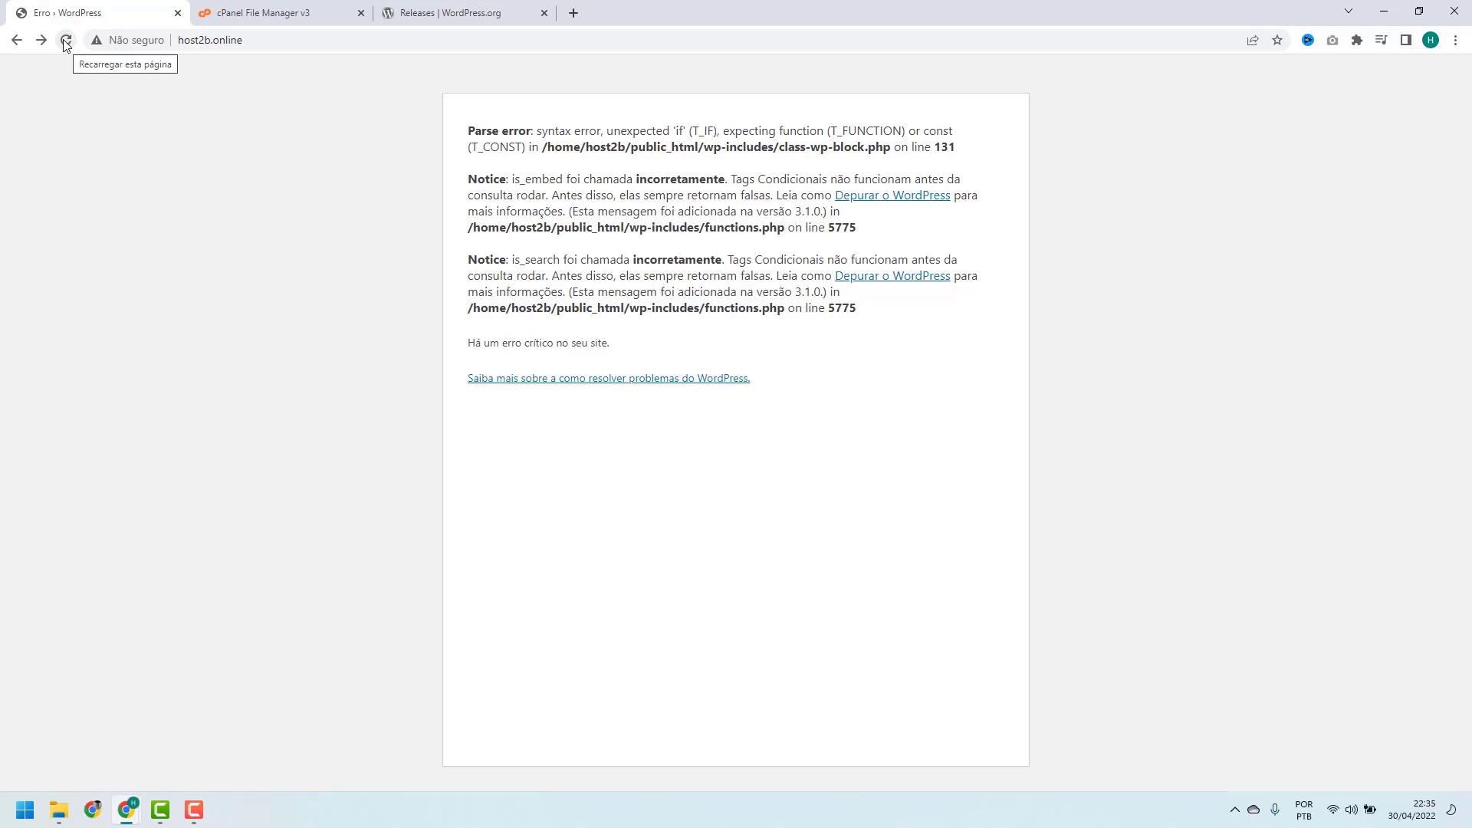
left_click(66, 41)
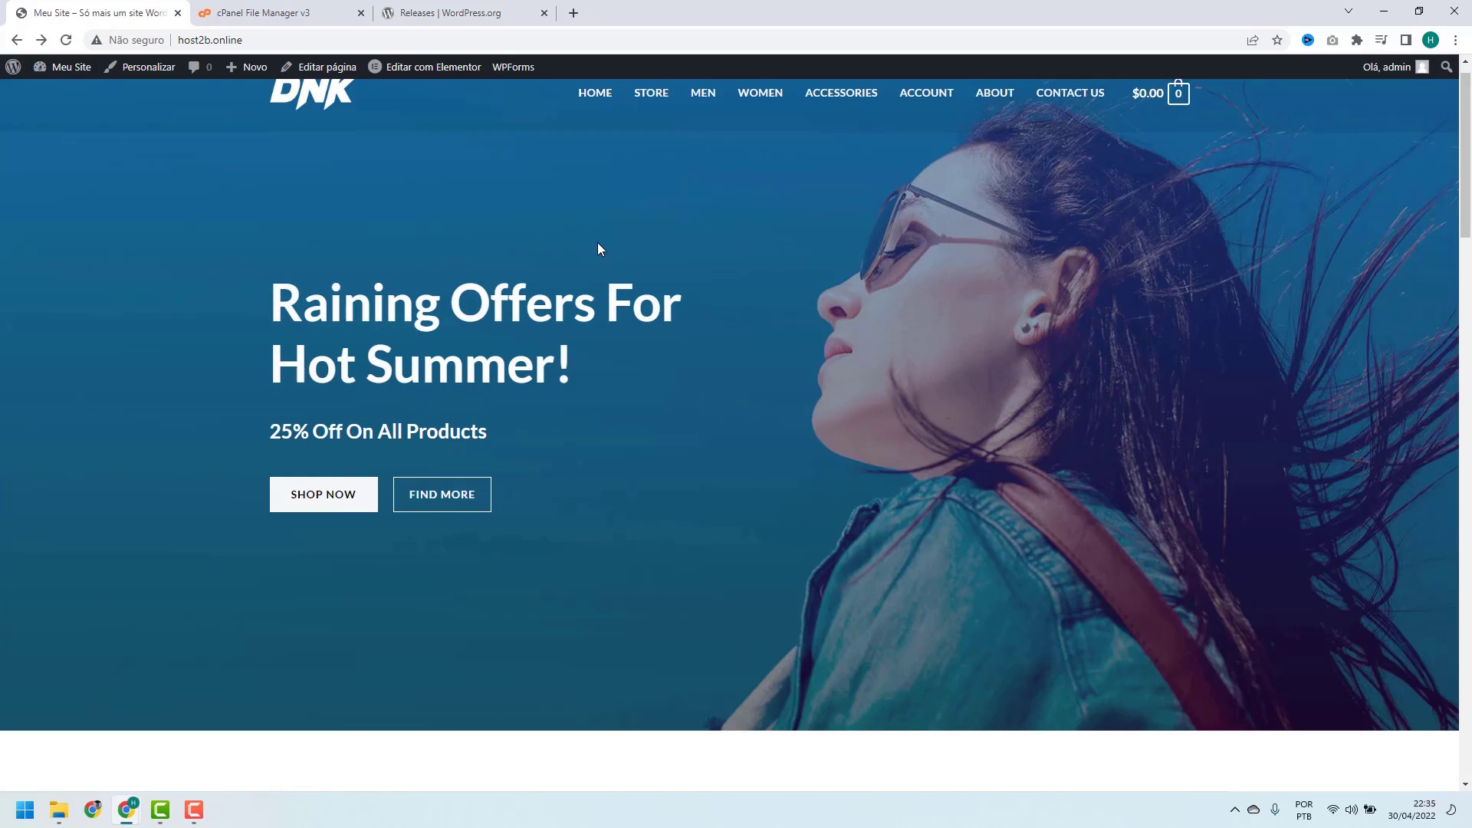
scroll(597, 245, "down", 20)
scroll(598, 251, "down", 8)
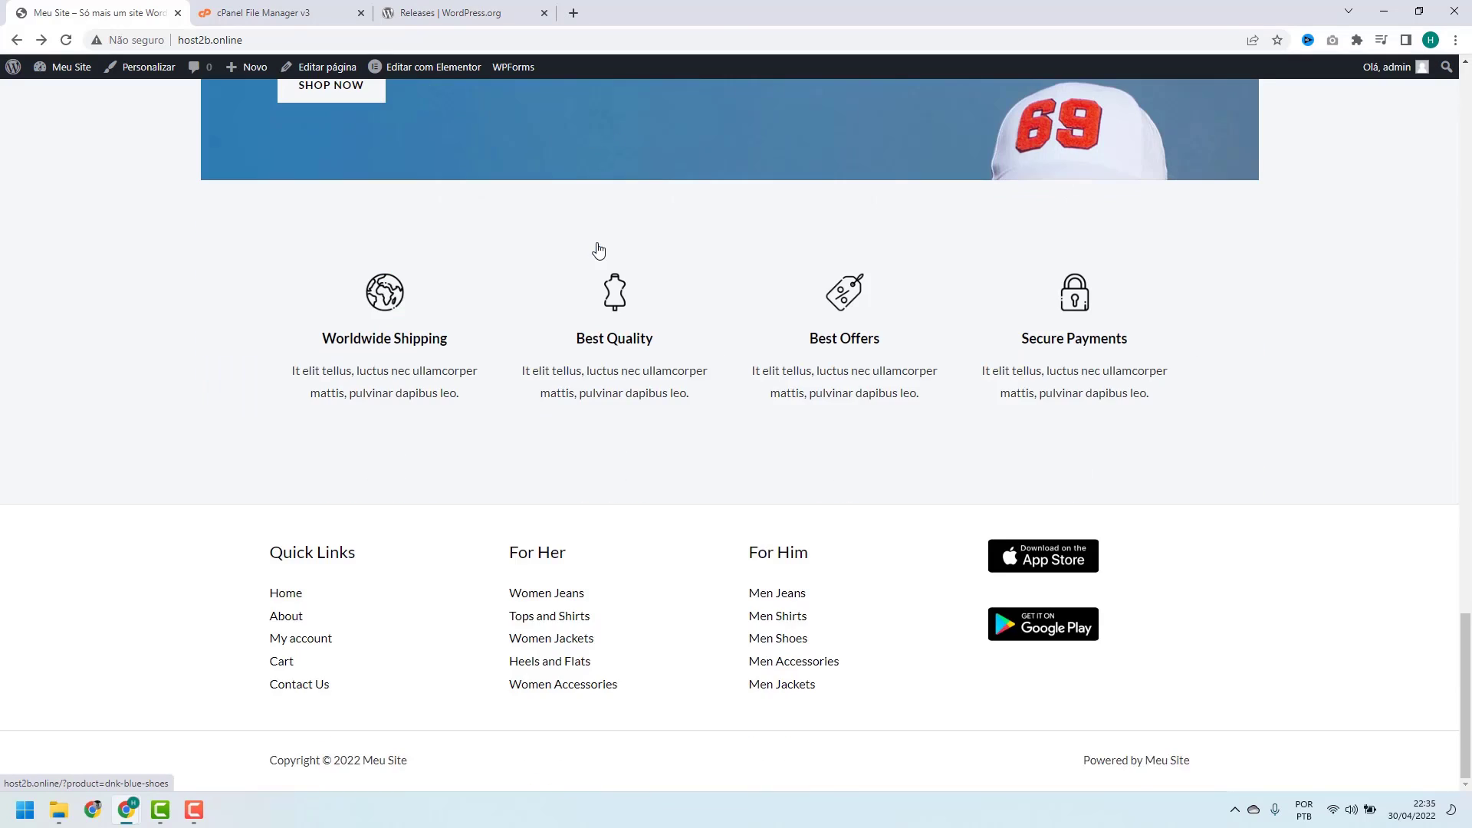
scroll(562, 509, "up", 15)
scroll(496, 512, "up", 7)
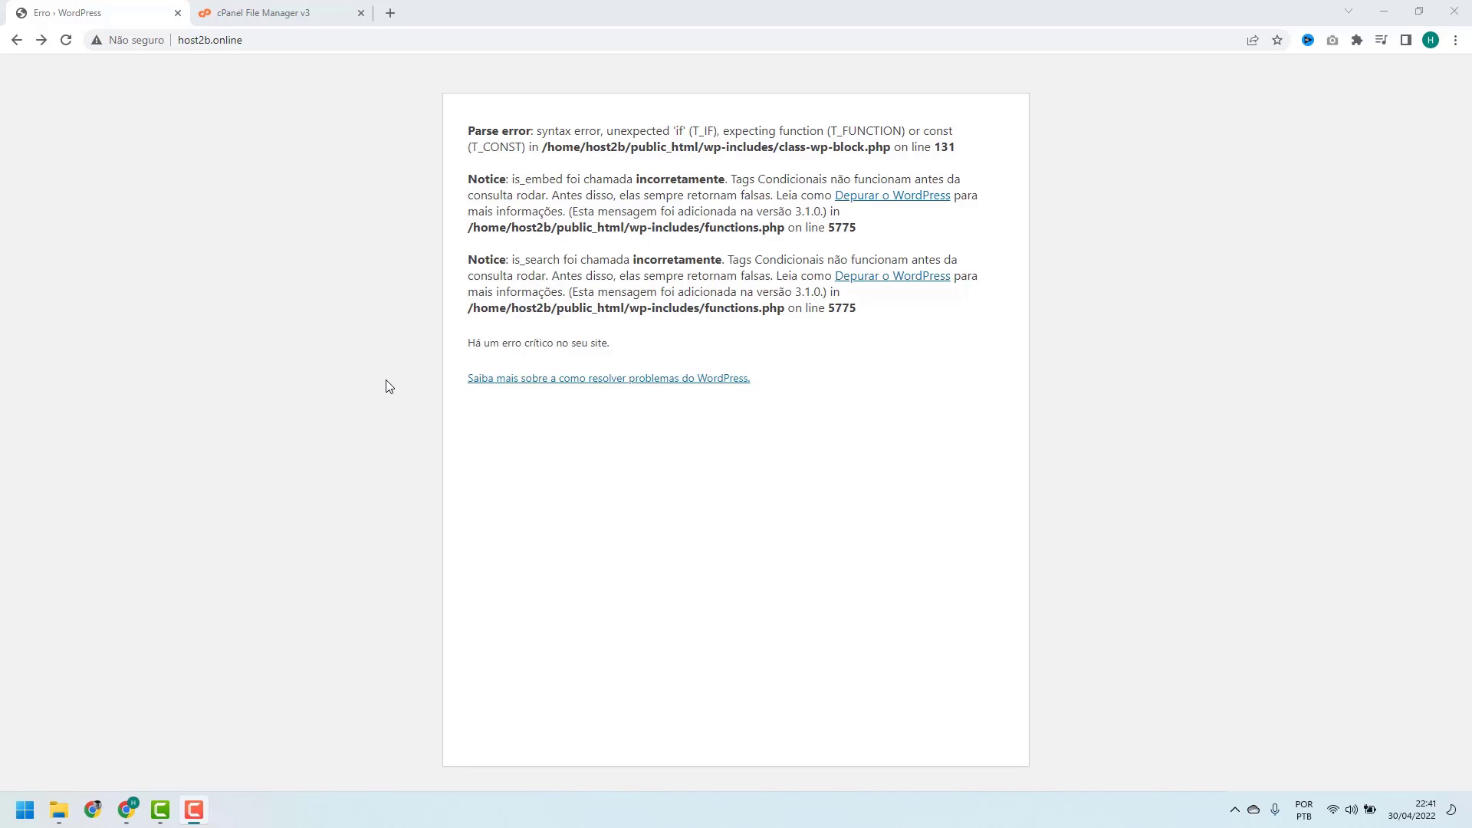
Switch back to the cPanel file manager and enable the display of hidden files (dotfiles) in its preferences
left_click(280, 7)
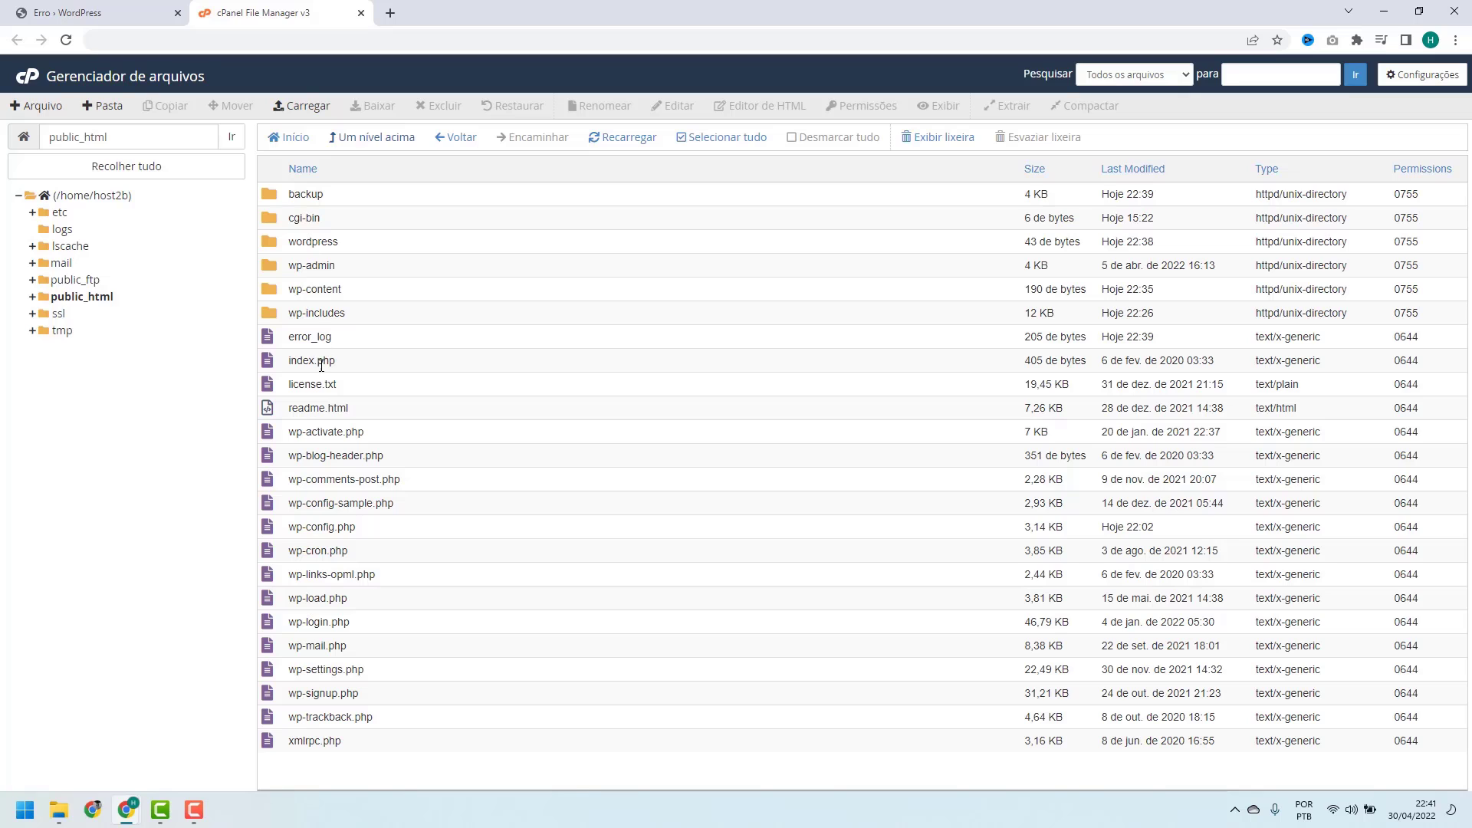
left_click(1415, 76)
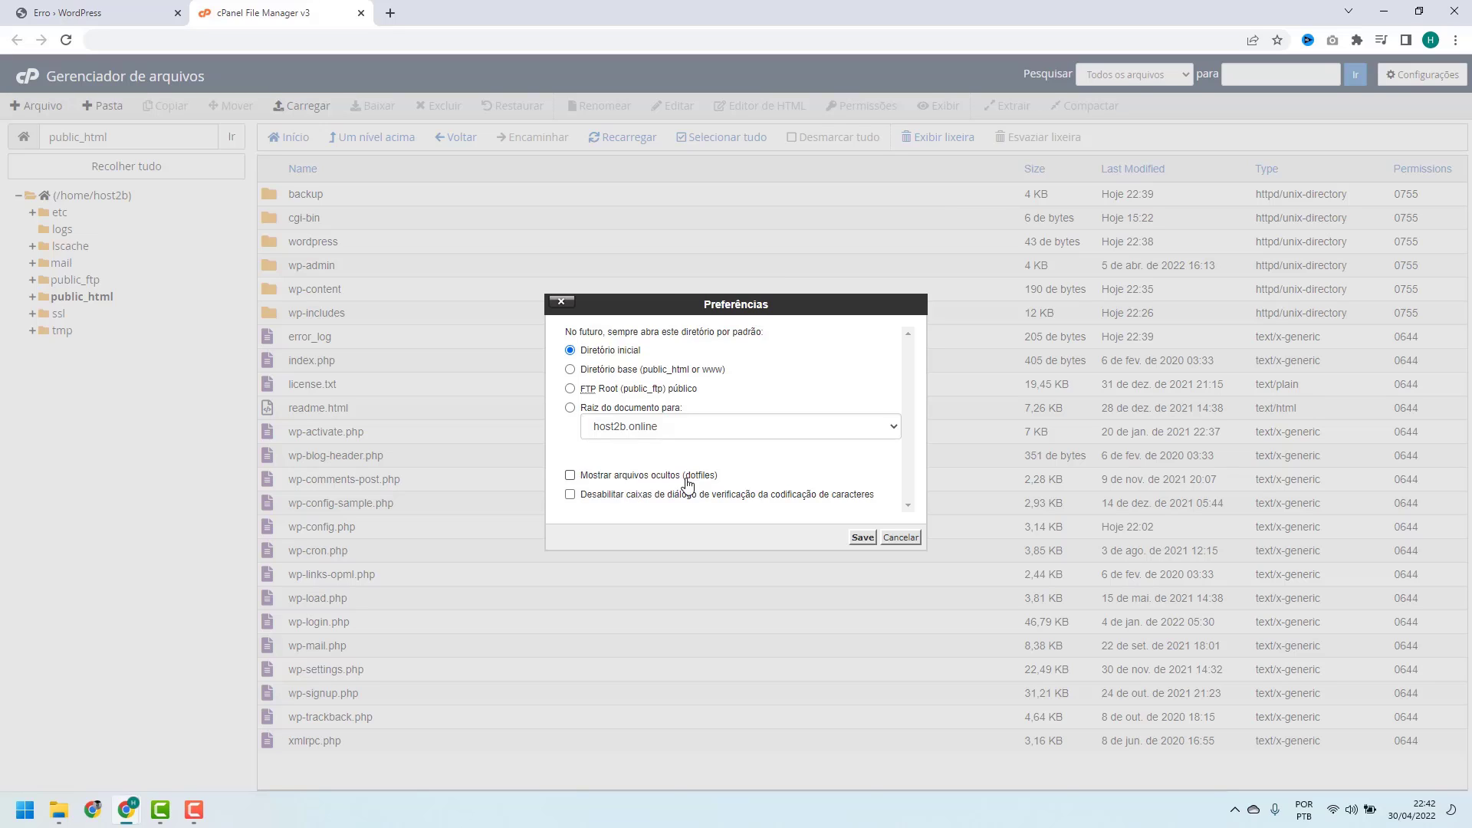
left_click(569, 476)
left_click(855, 540)
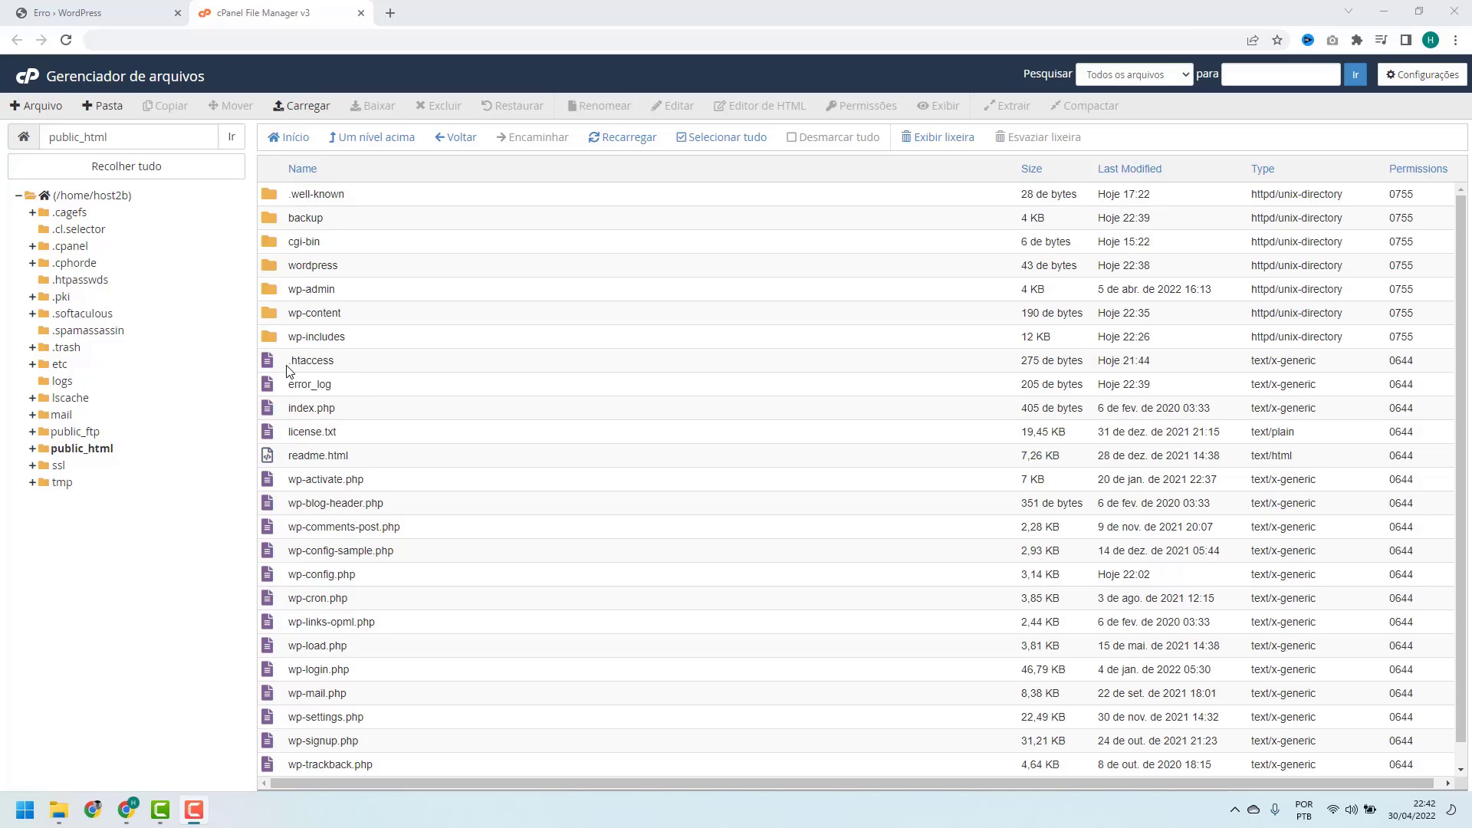
Rename the .htaccess file in public_html to .htaccess-antigo
left_click(340, 360)
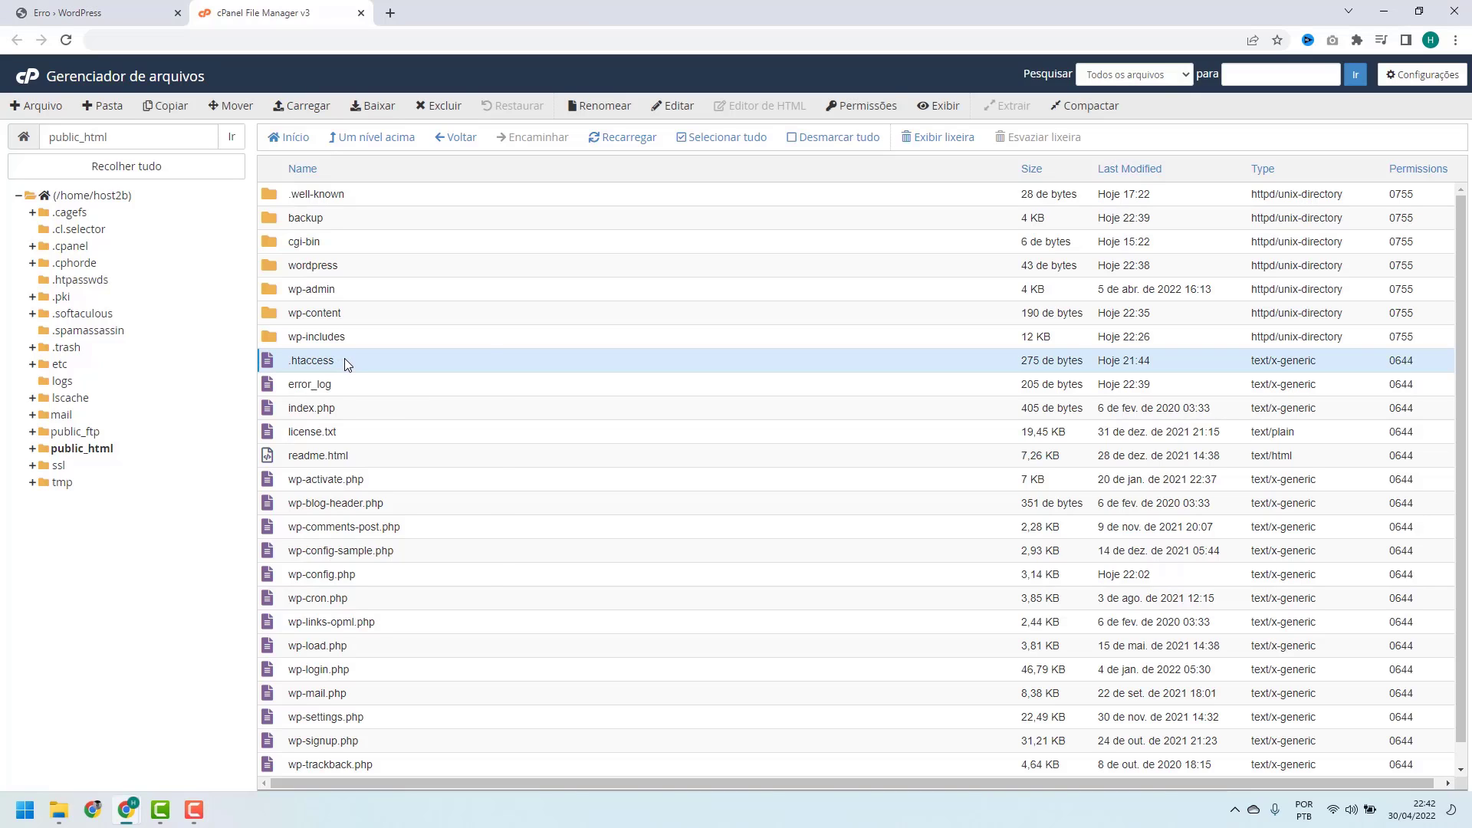
right_click(346, 363)
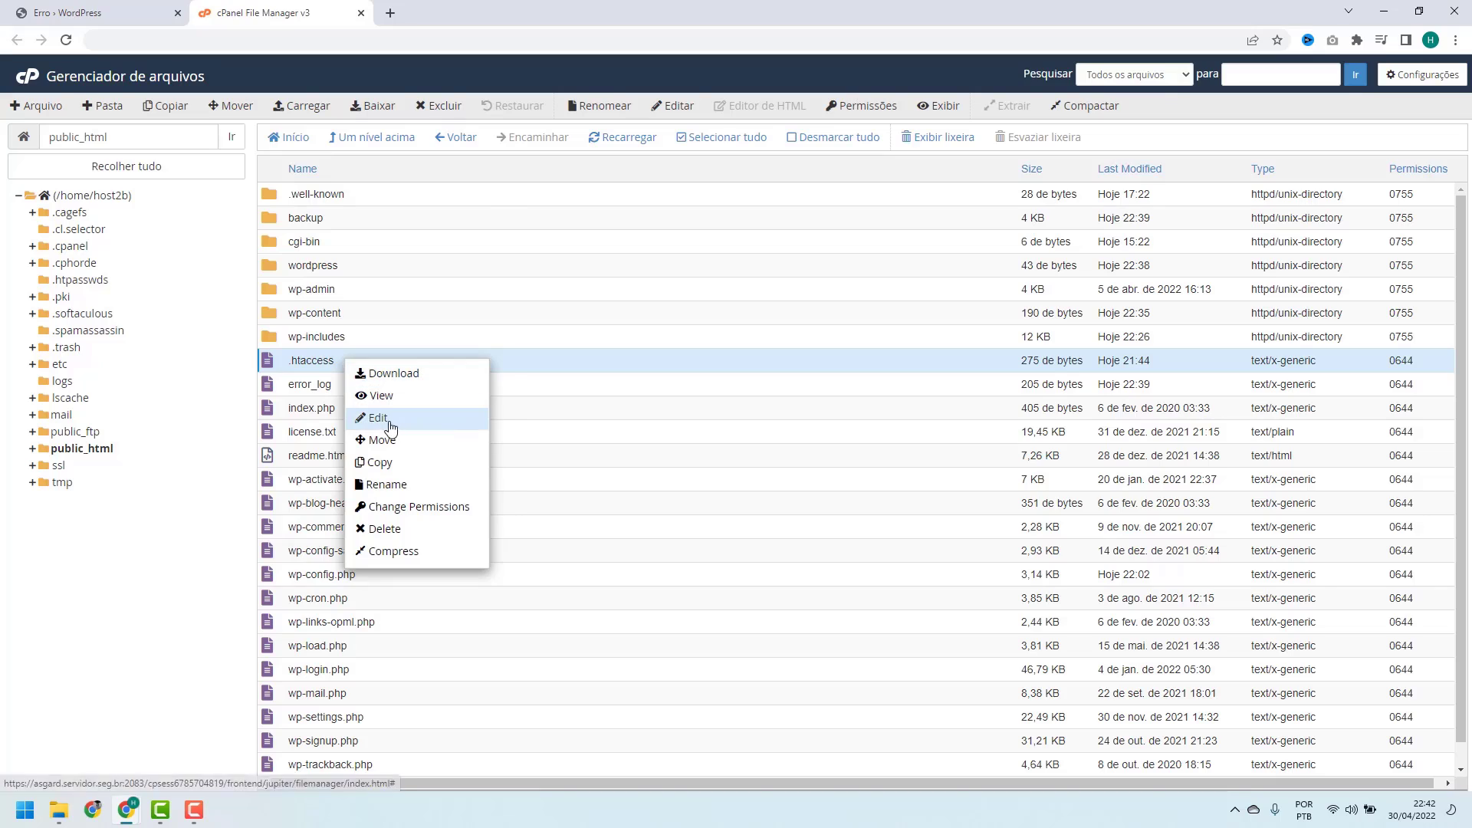
left_click(399, 359)
right_click(399, 359)
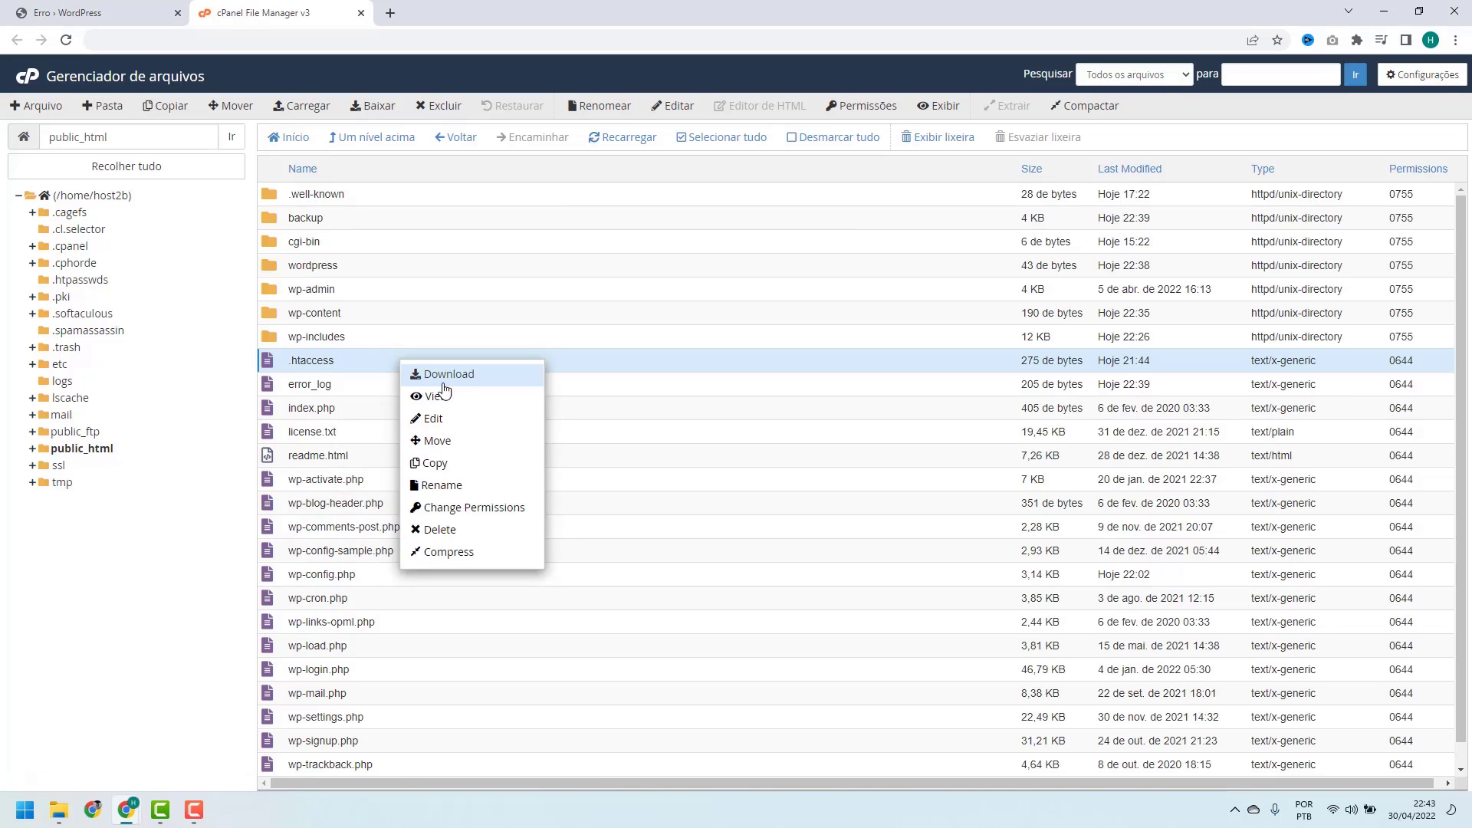
left_click(438, 488)
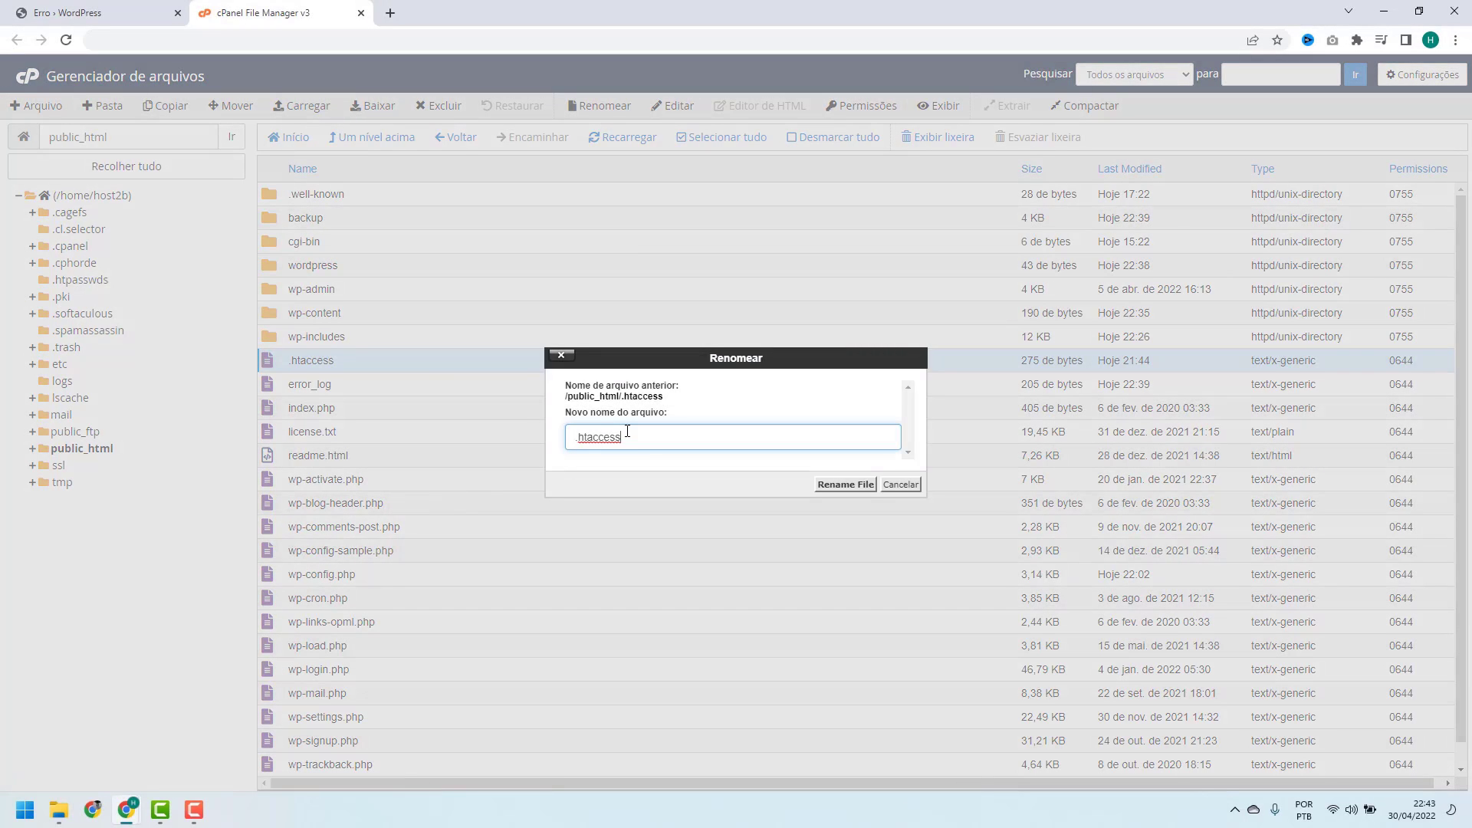
type("-antigo")
left_click(832, 491)
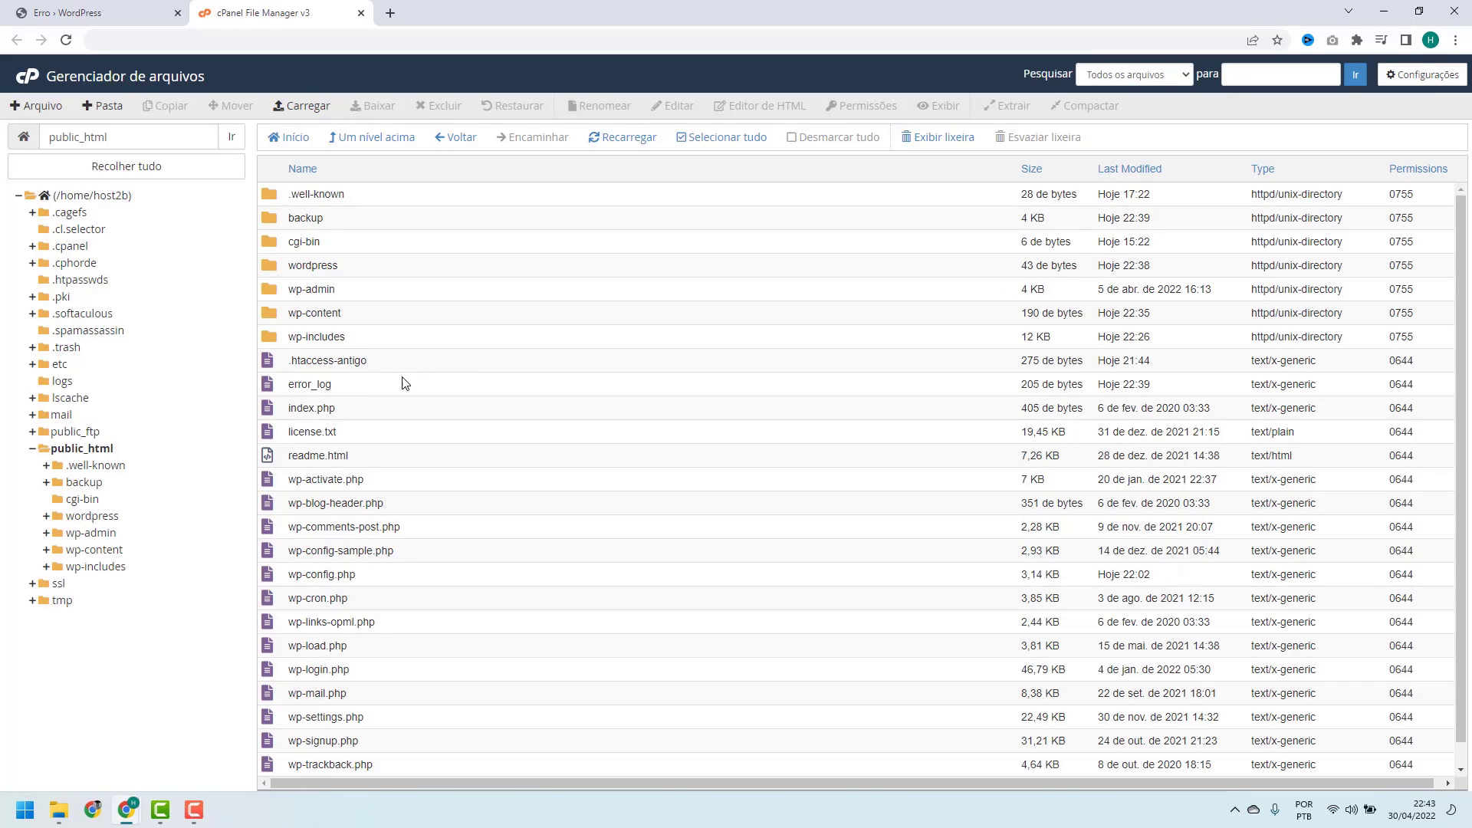
Create a new file named .htaccess in /public_html
left_click(42, 107)
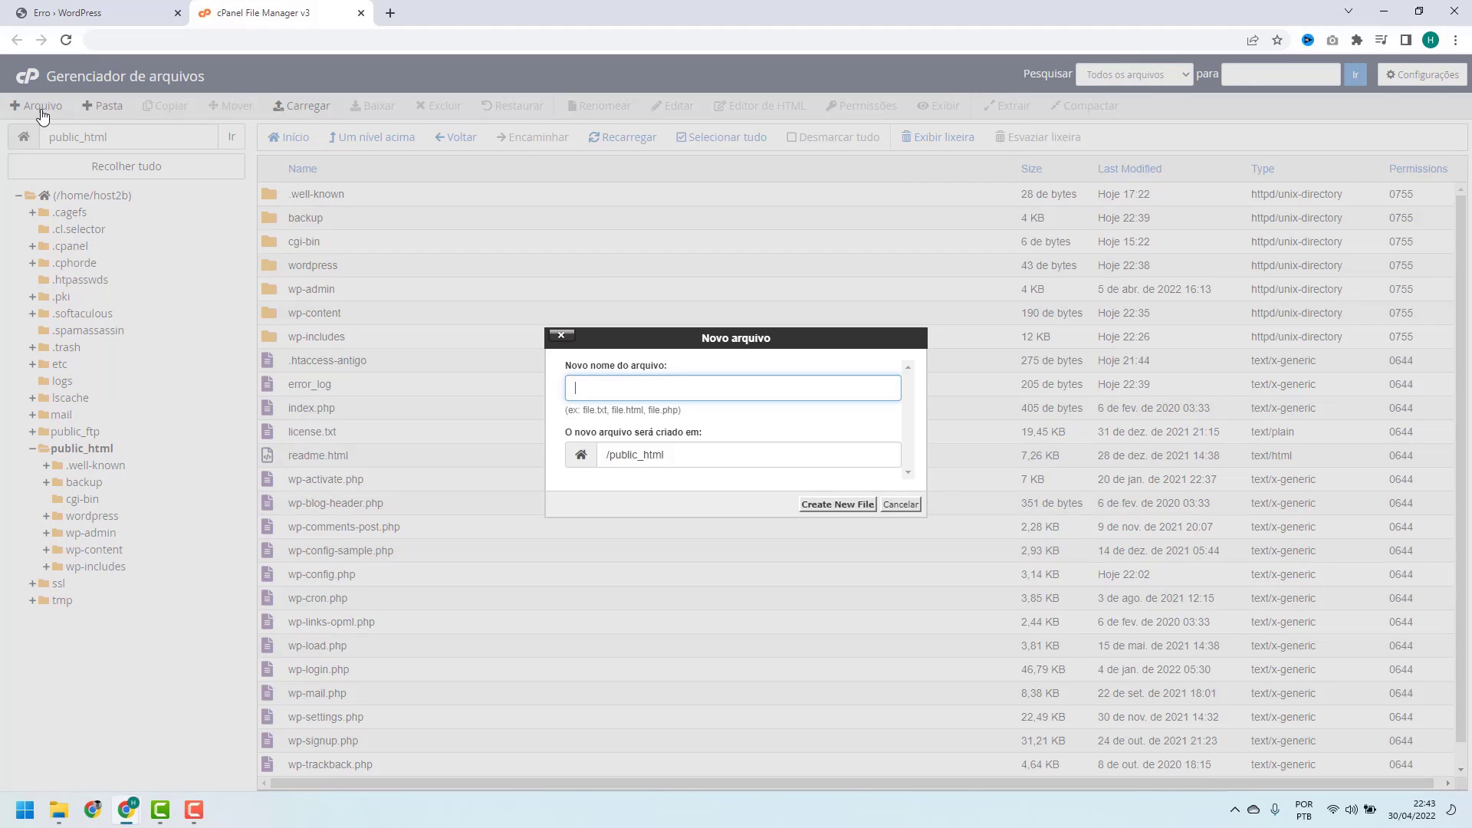
type(".htaccess")
left_click(838, 508)
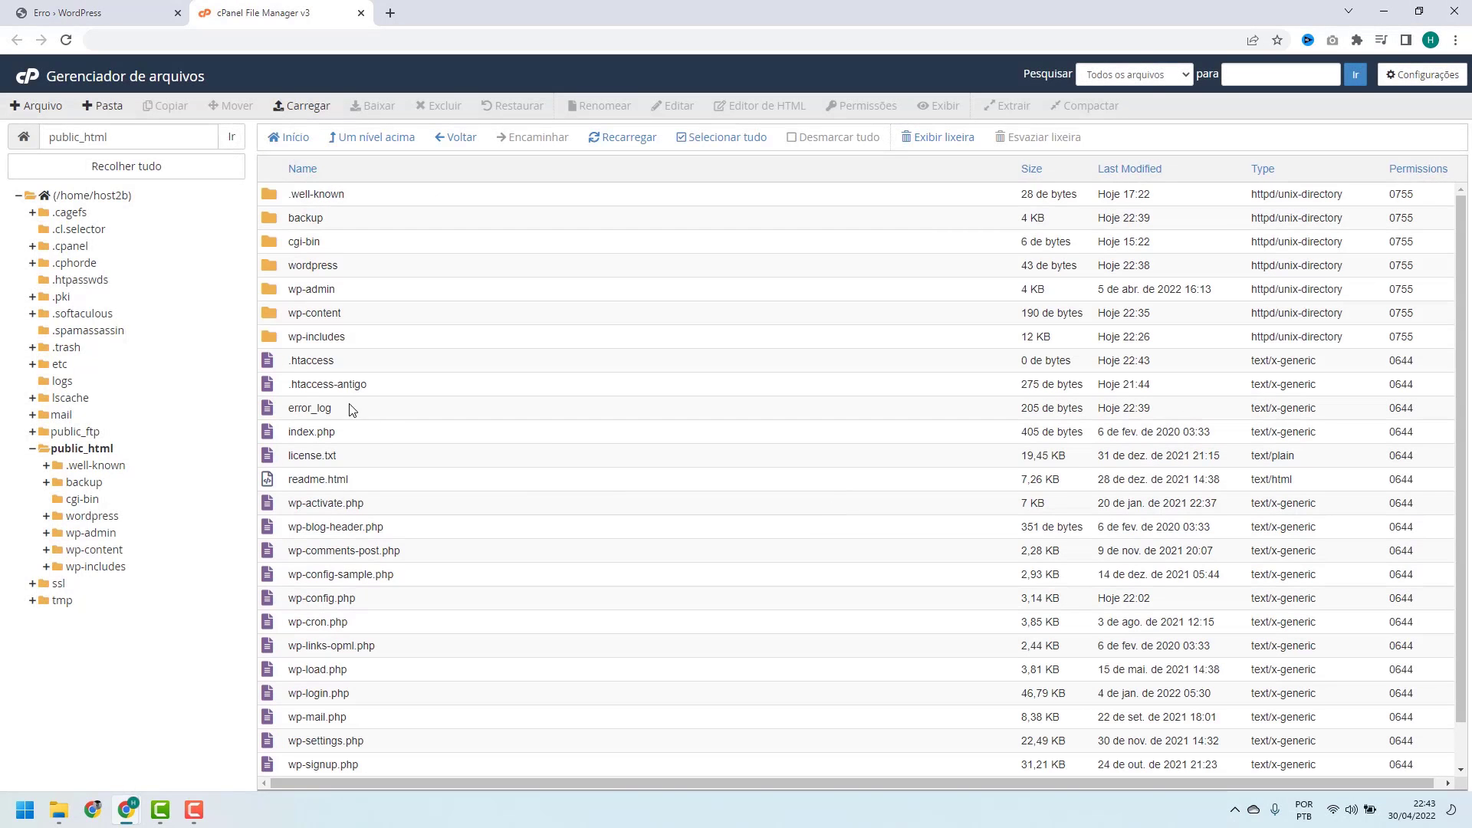
Open the new .htaccess file in public_html for editing, accepting the encoding prompt
left_click(354, 369)
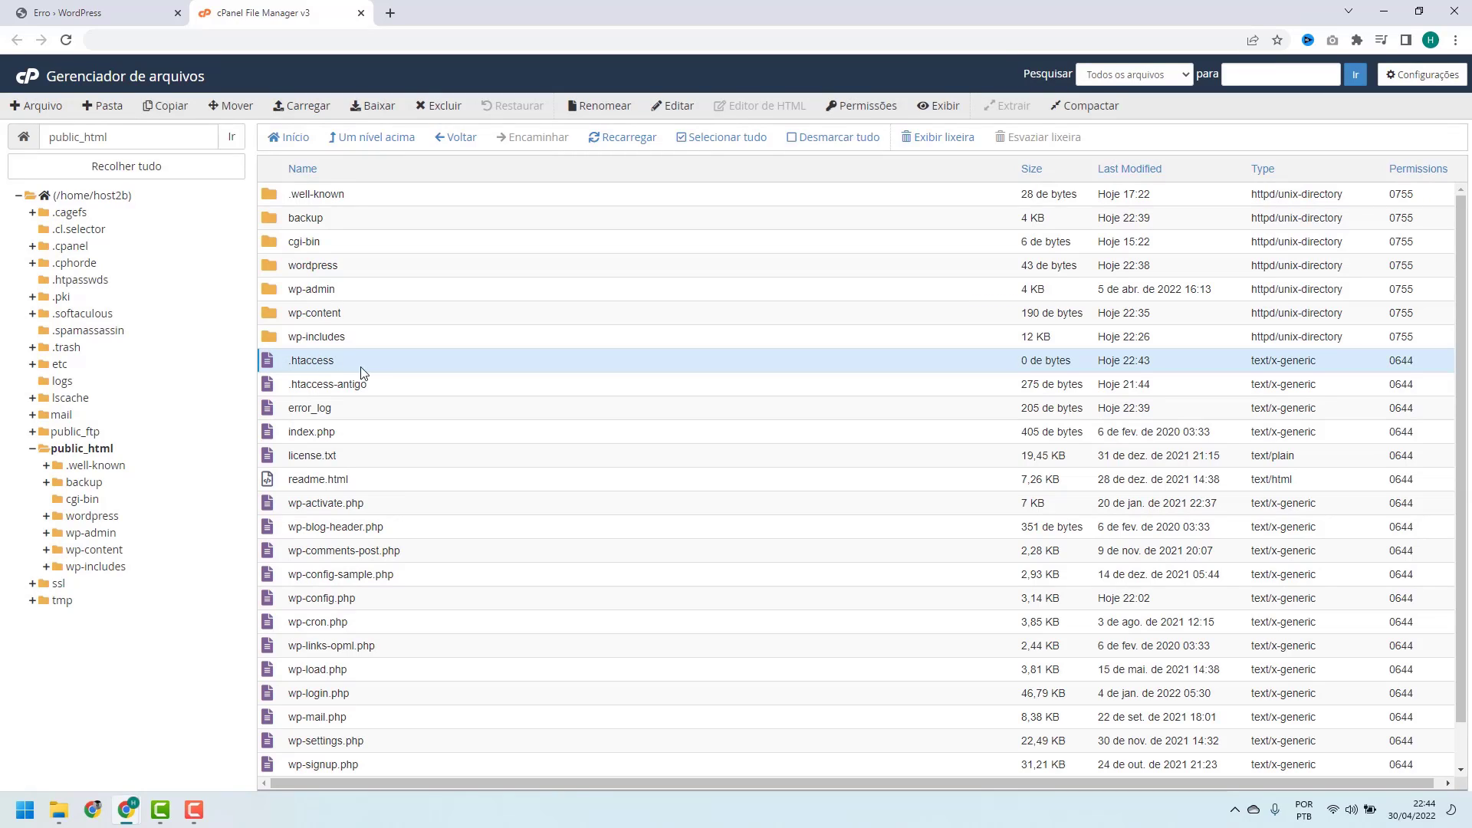
right_click(340, 364)
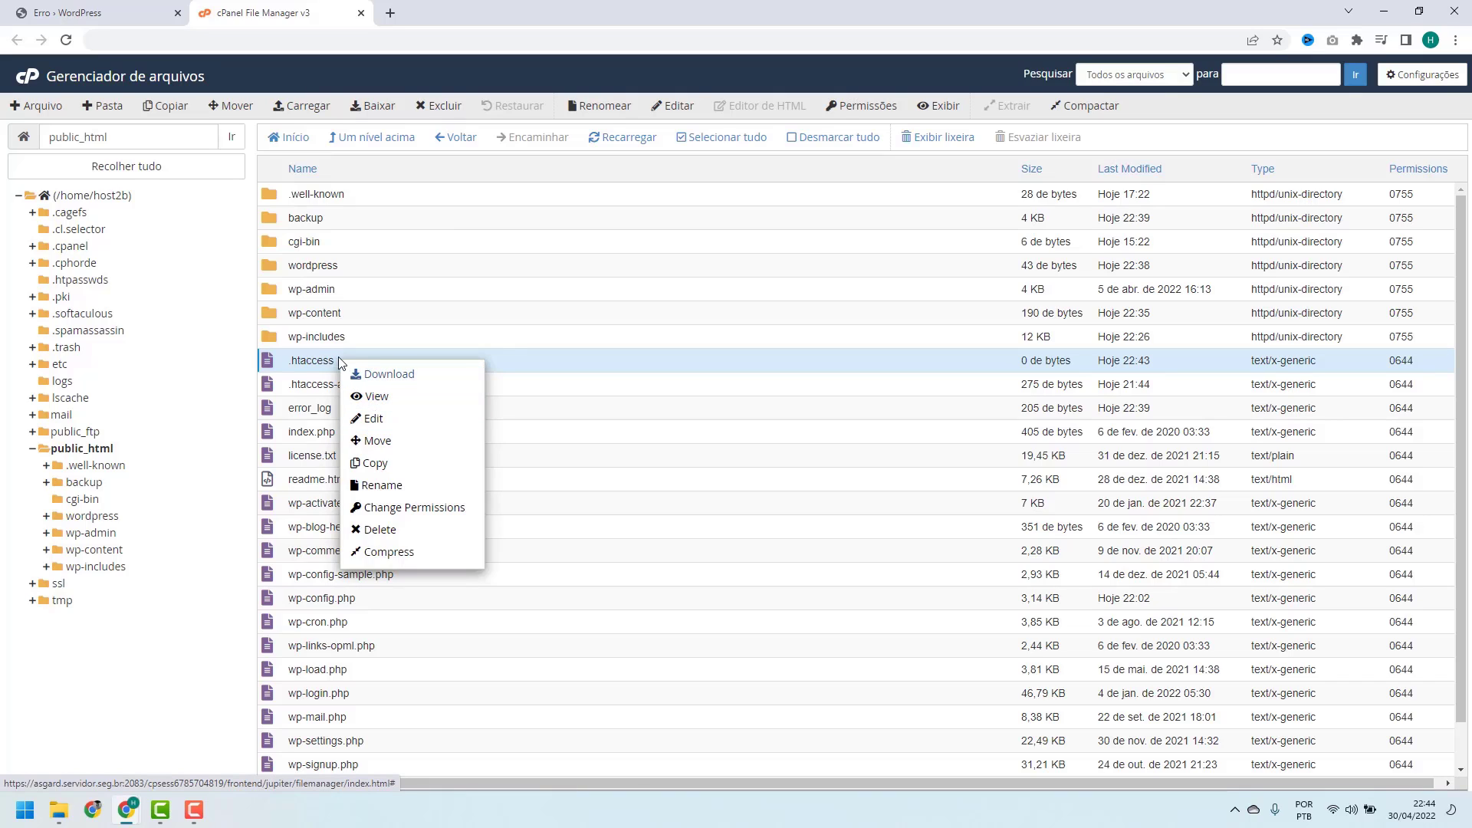
left_click(375, 419)
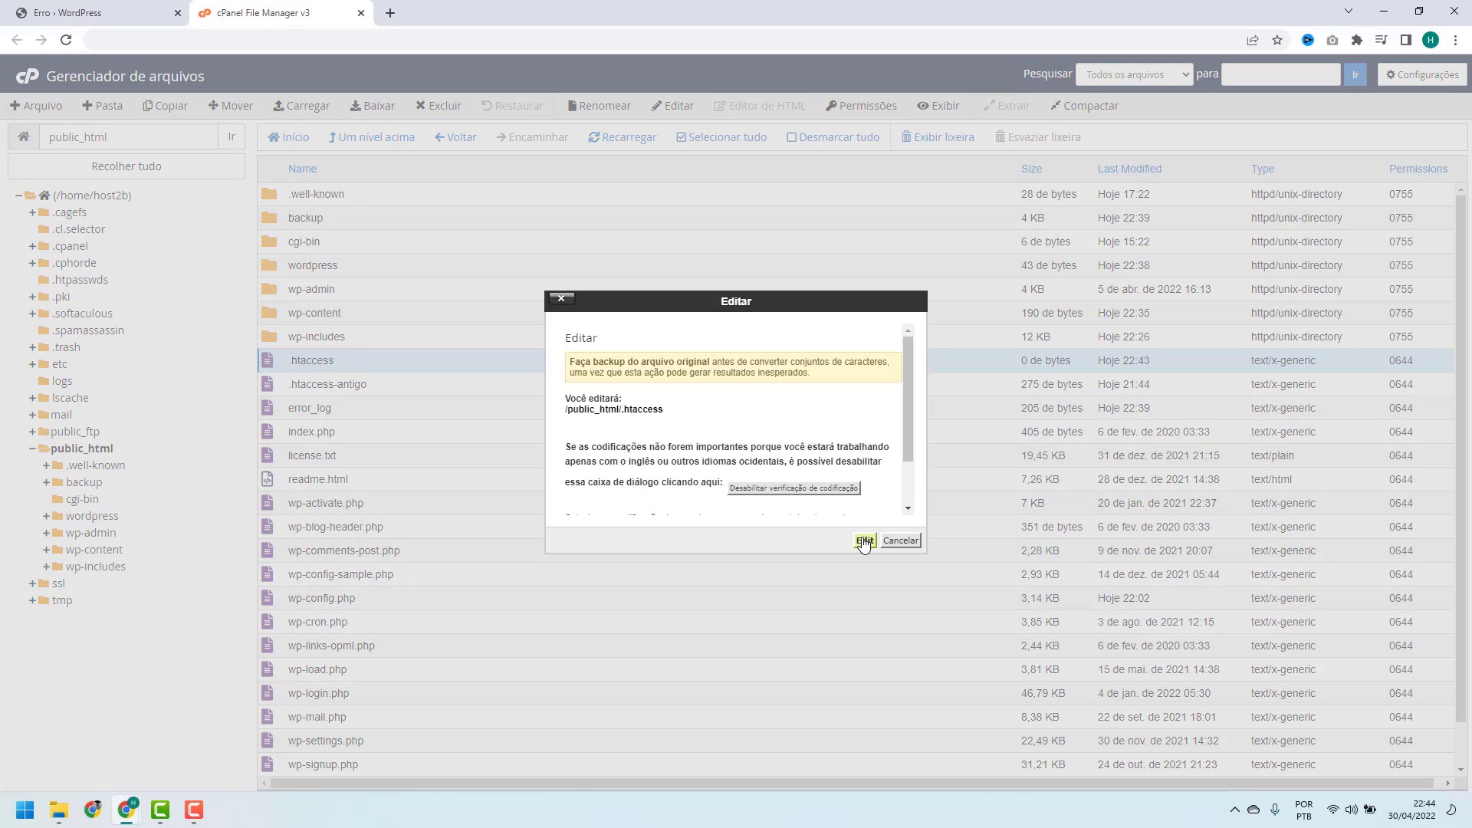
left_click(864, 541)
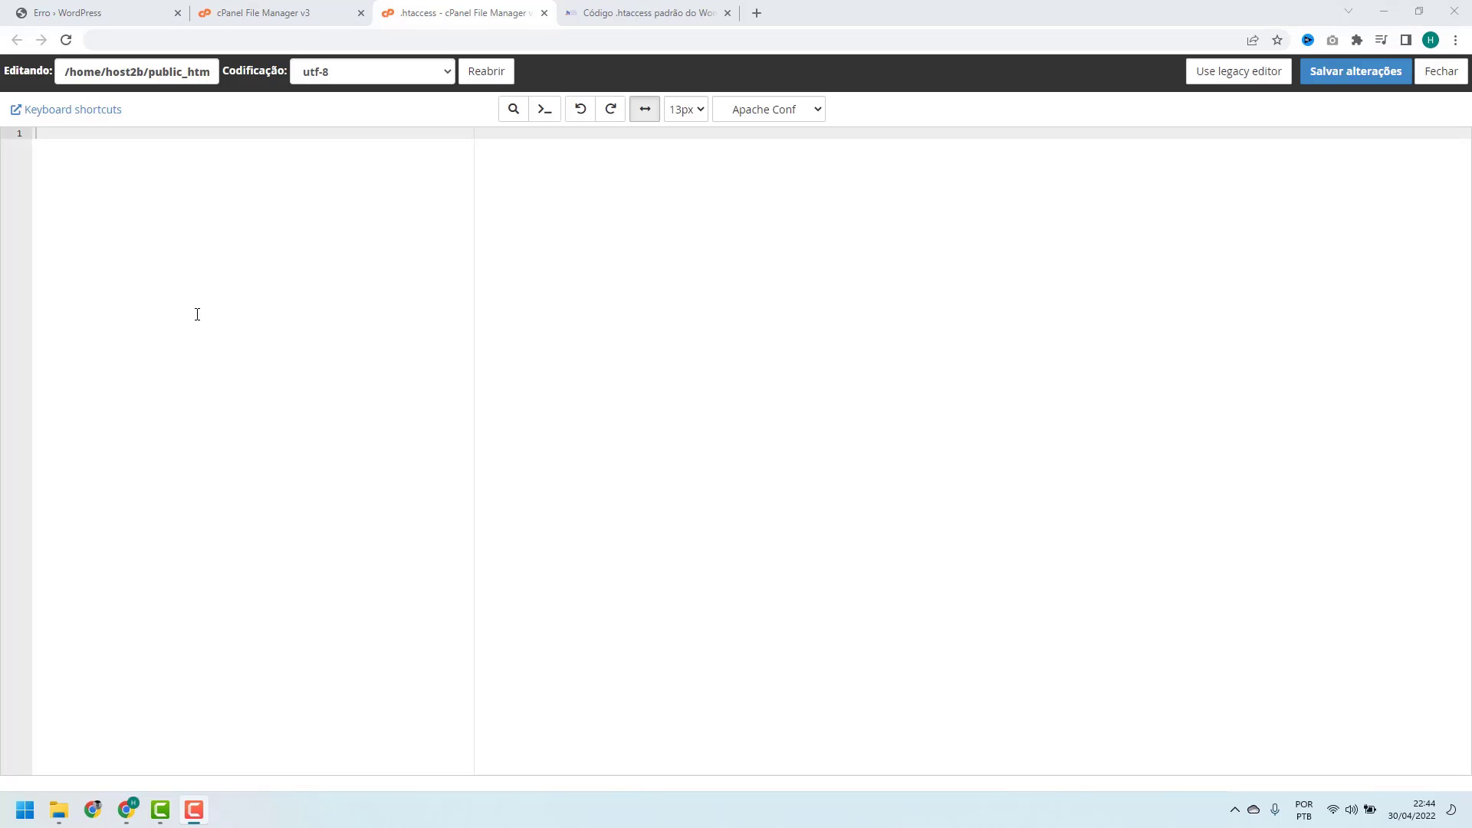
Copy the default WordPress .htaccess code, from # BEGIN WordPress to # END WordPress, from the host2b.net article
left_click(609, 10)
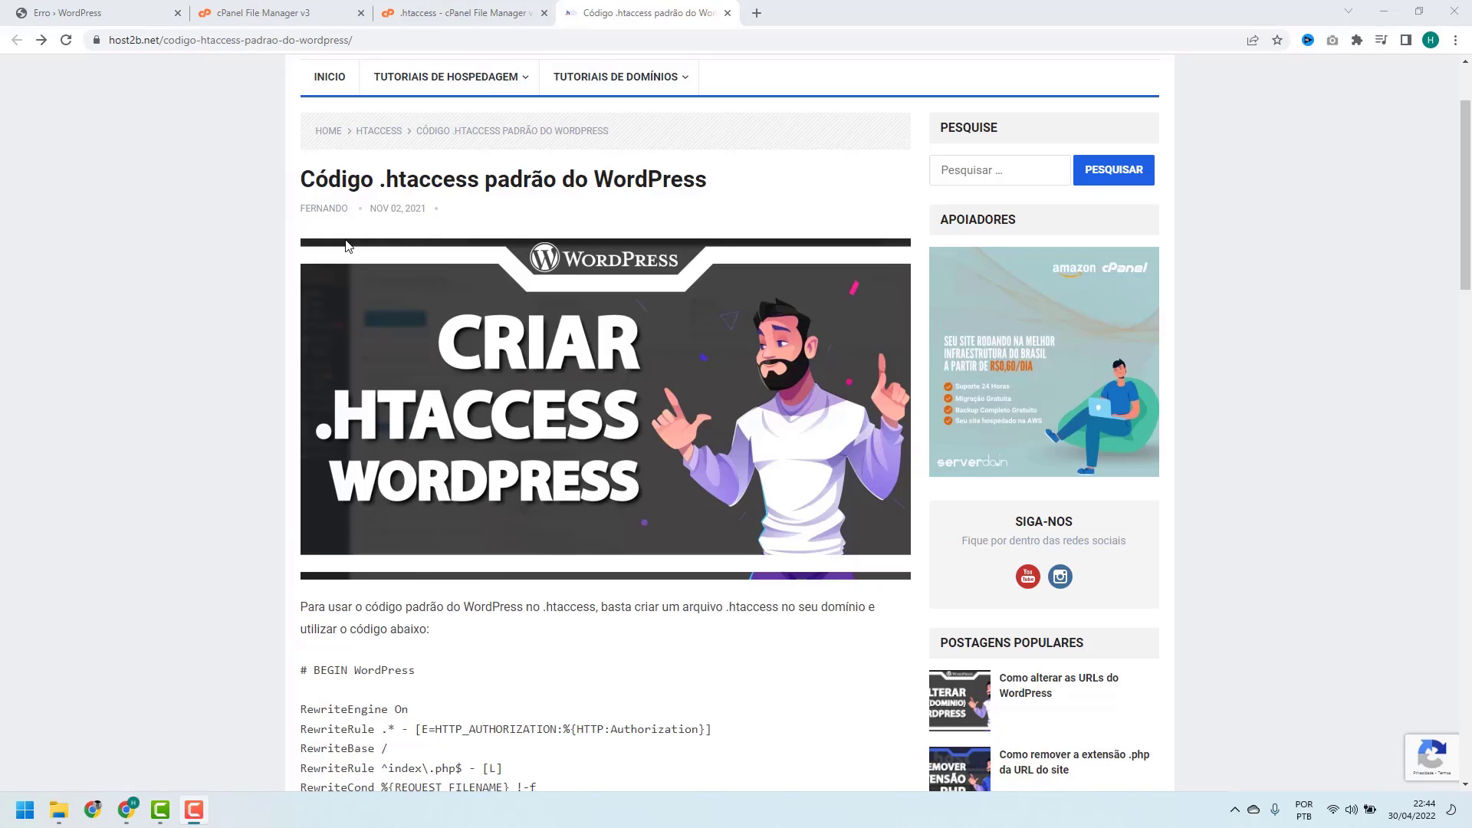
scroll(358, 340, "down", 3)
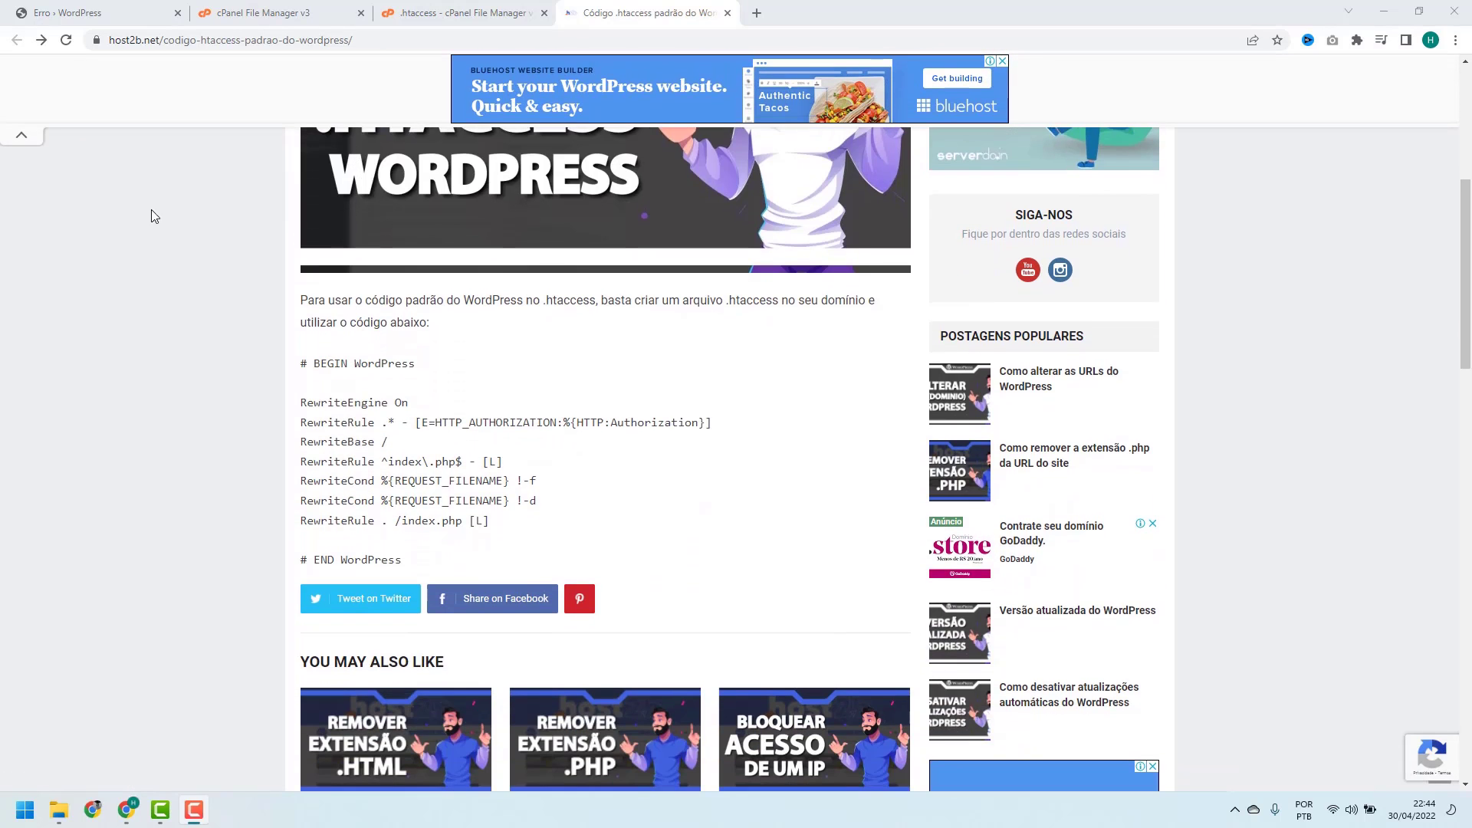
left_click(23, 135)
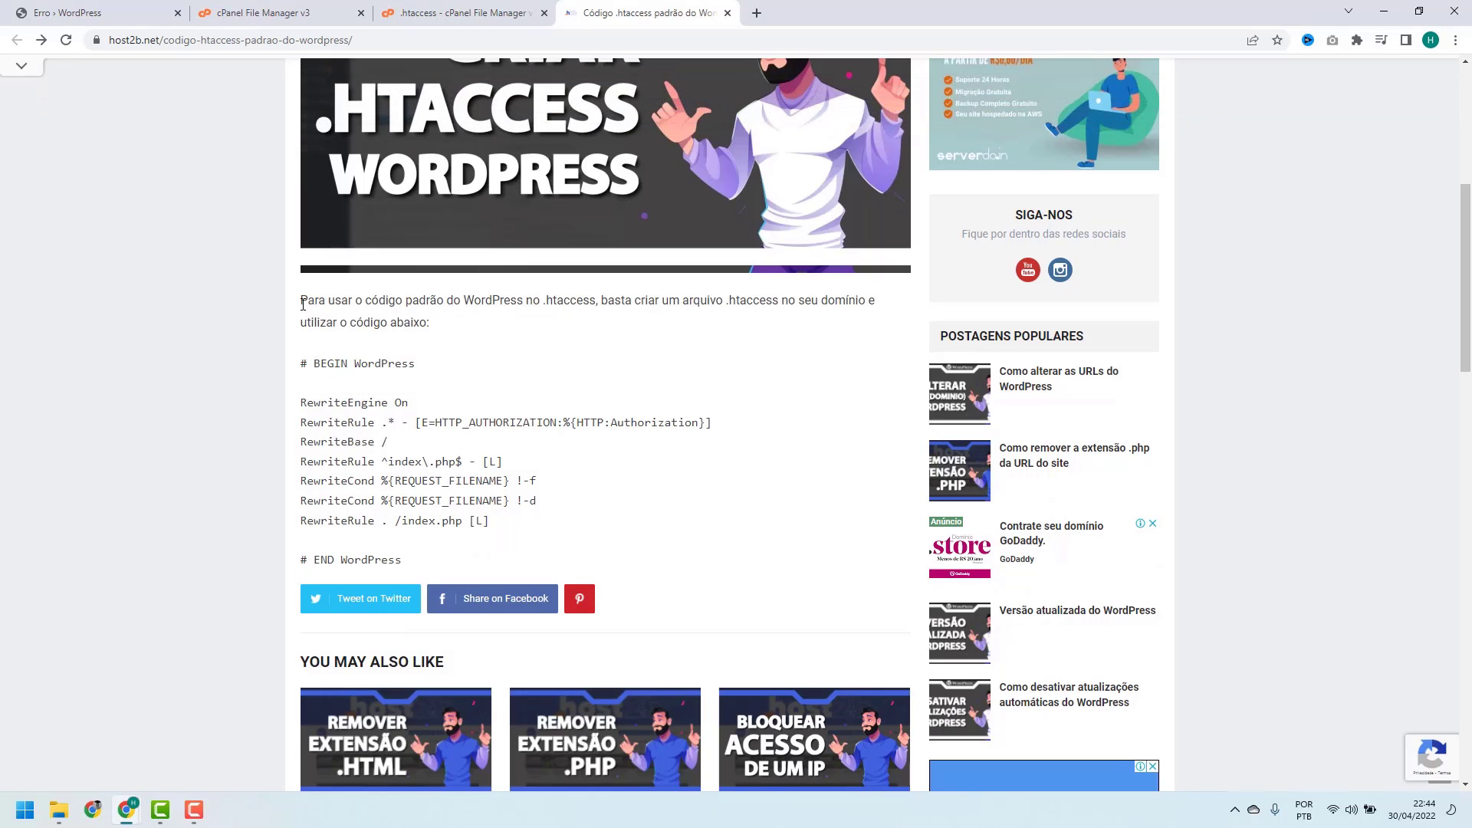
scroll(314, 360, "up", 1)
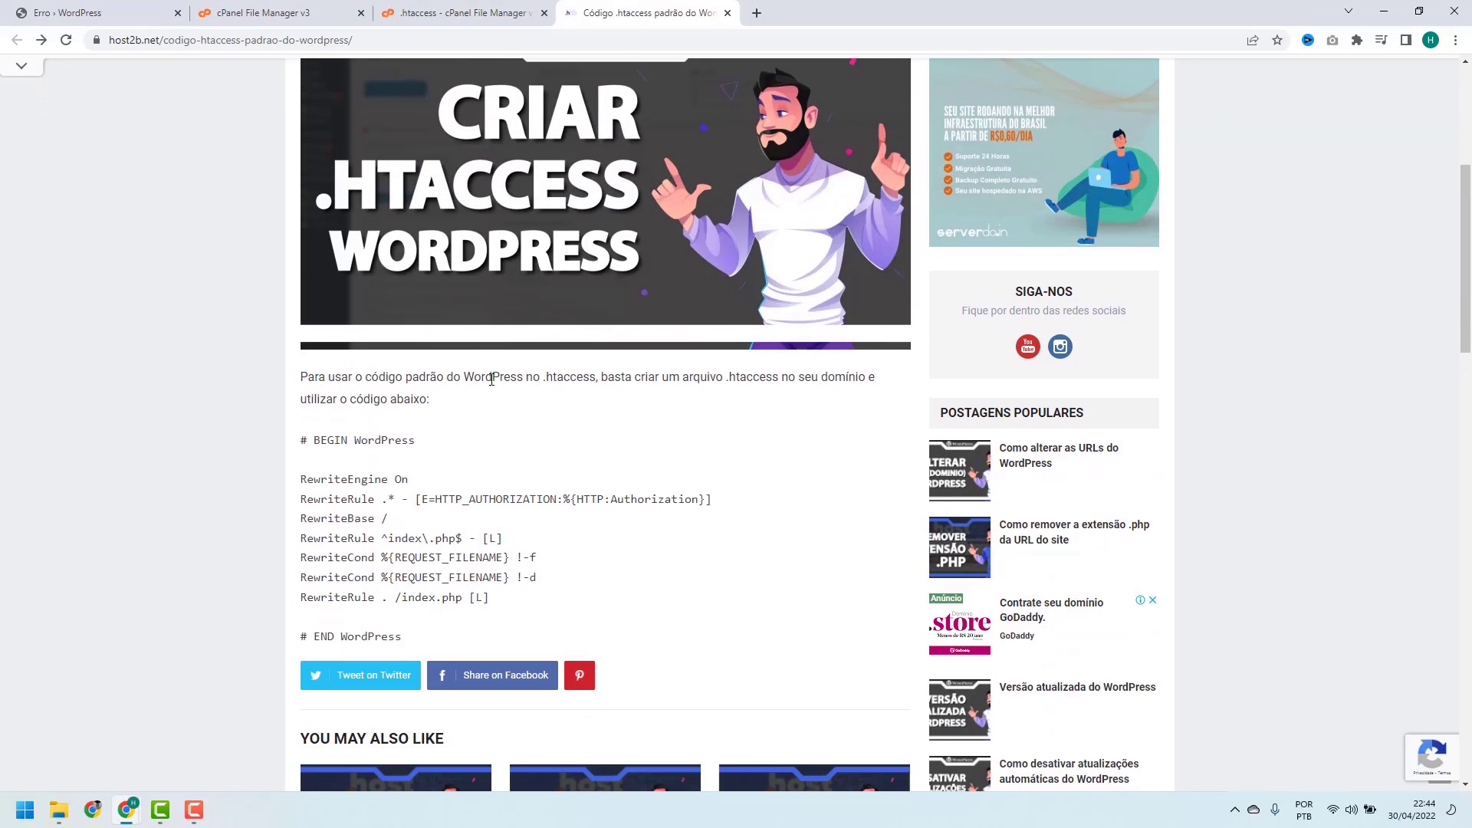
scroll(566, 379, "down", 1)
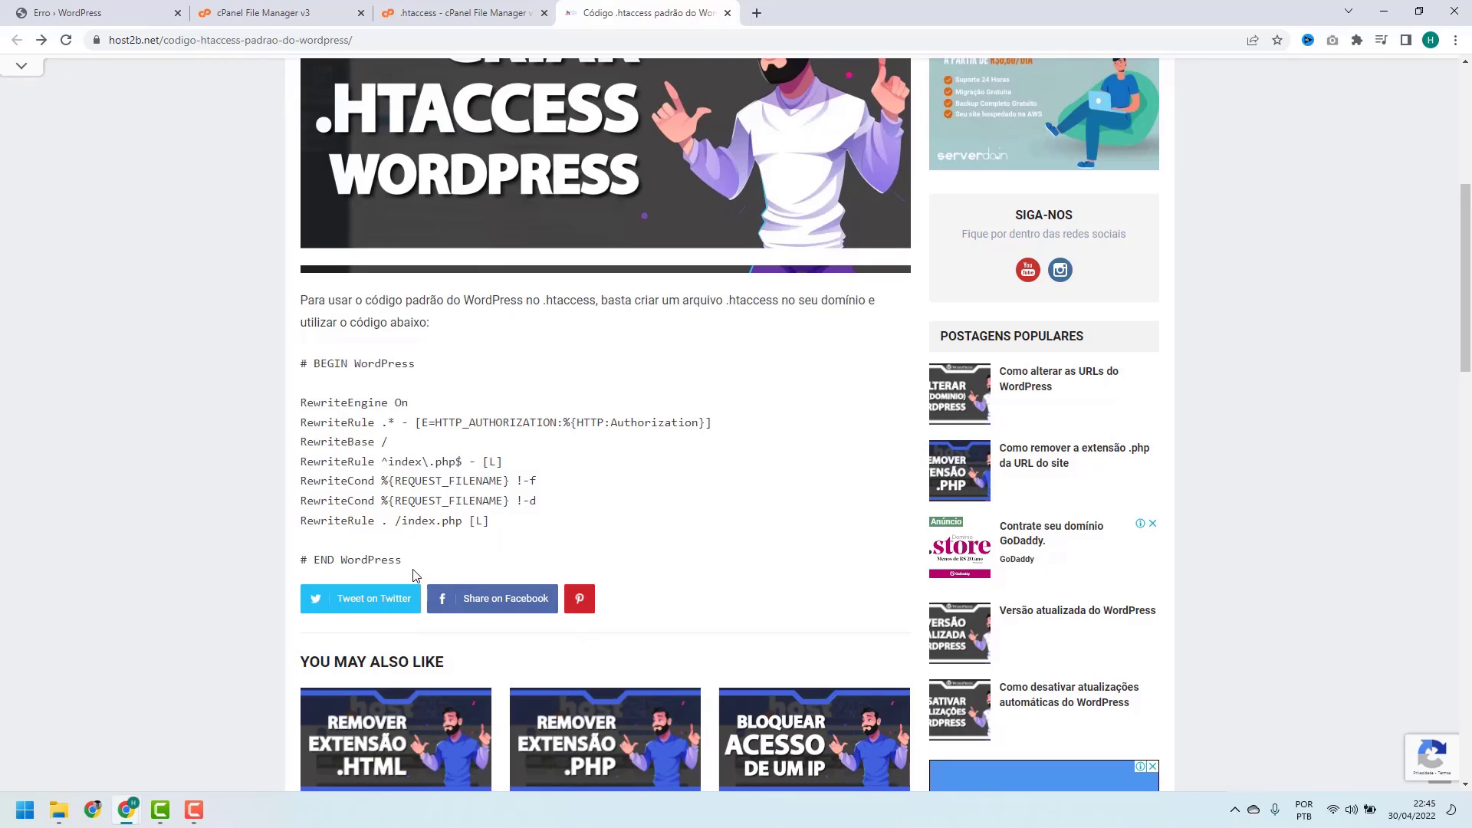
left_click_drag(412, 573, 284, 369)
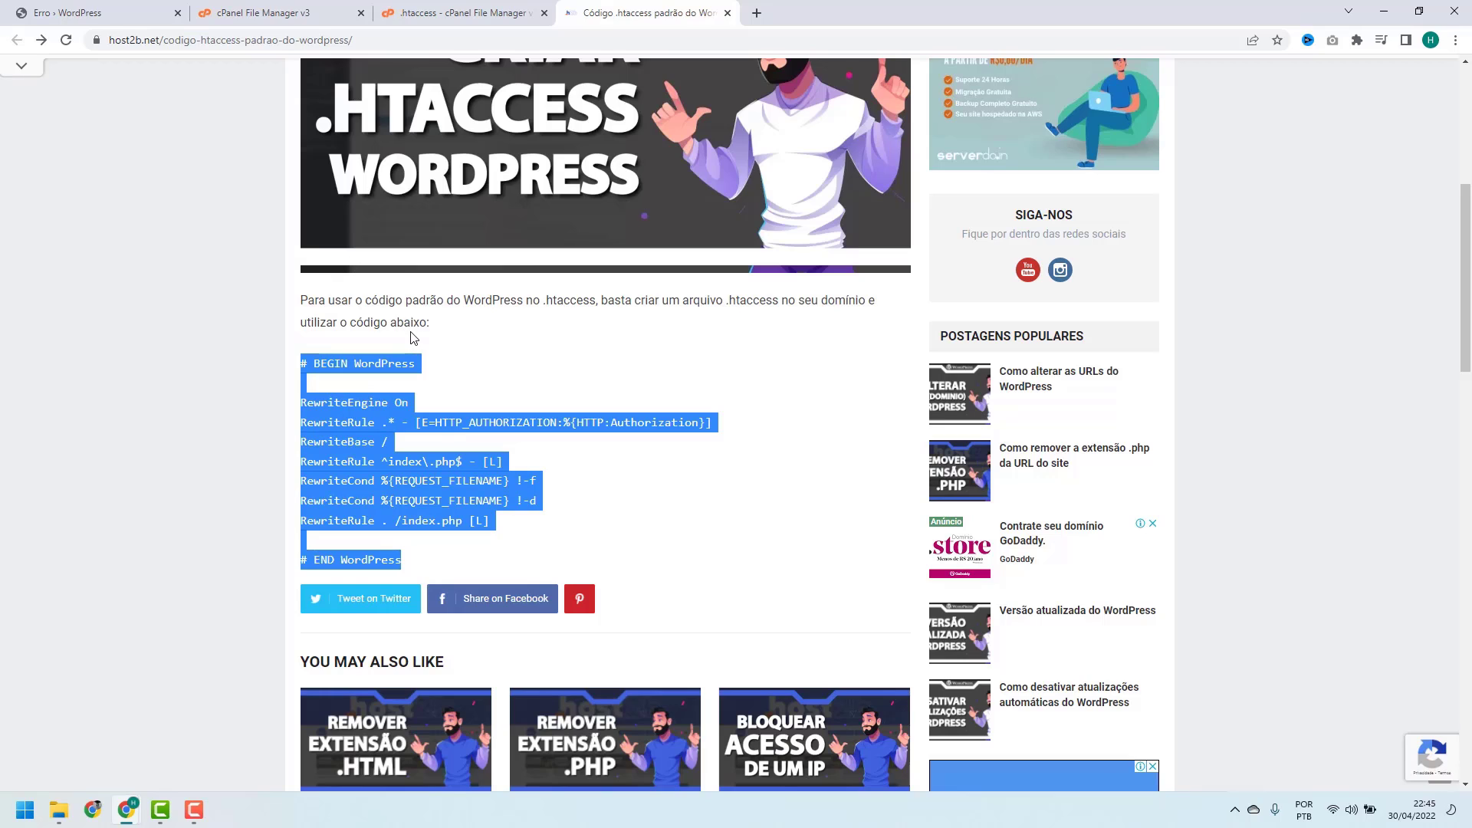
left_click(394, 416)
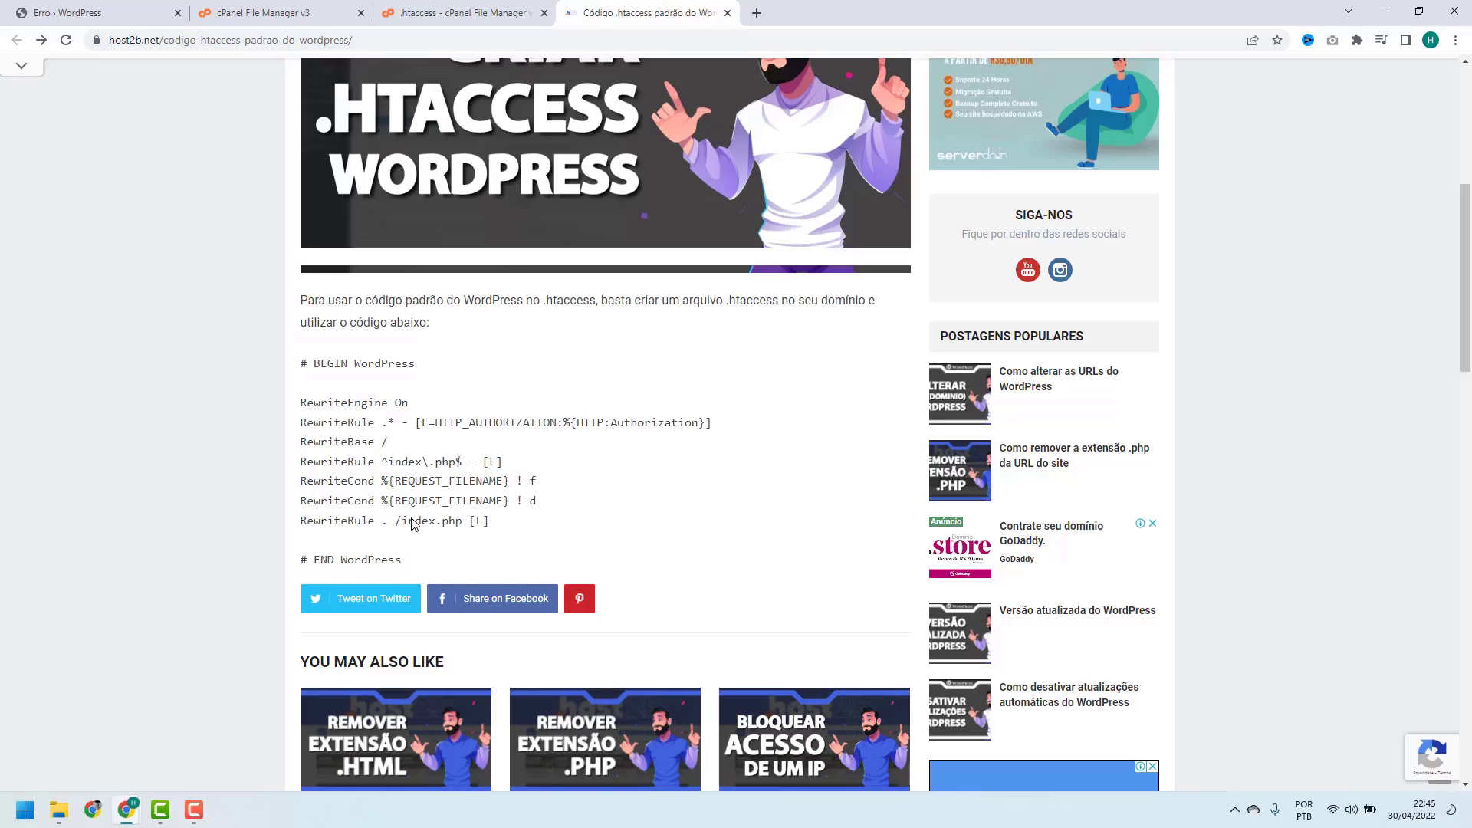
left_click_drag(412, 560, 333, 363)
key("ctrl+c")
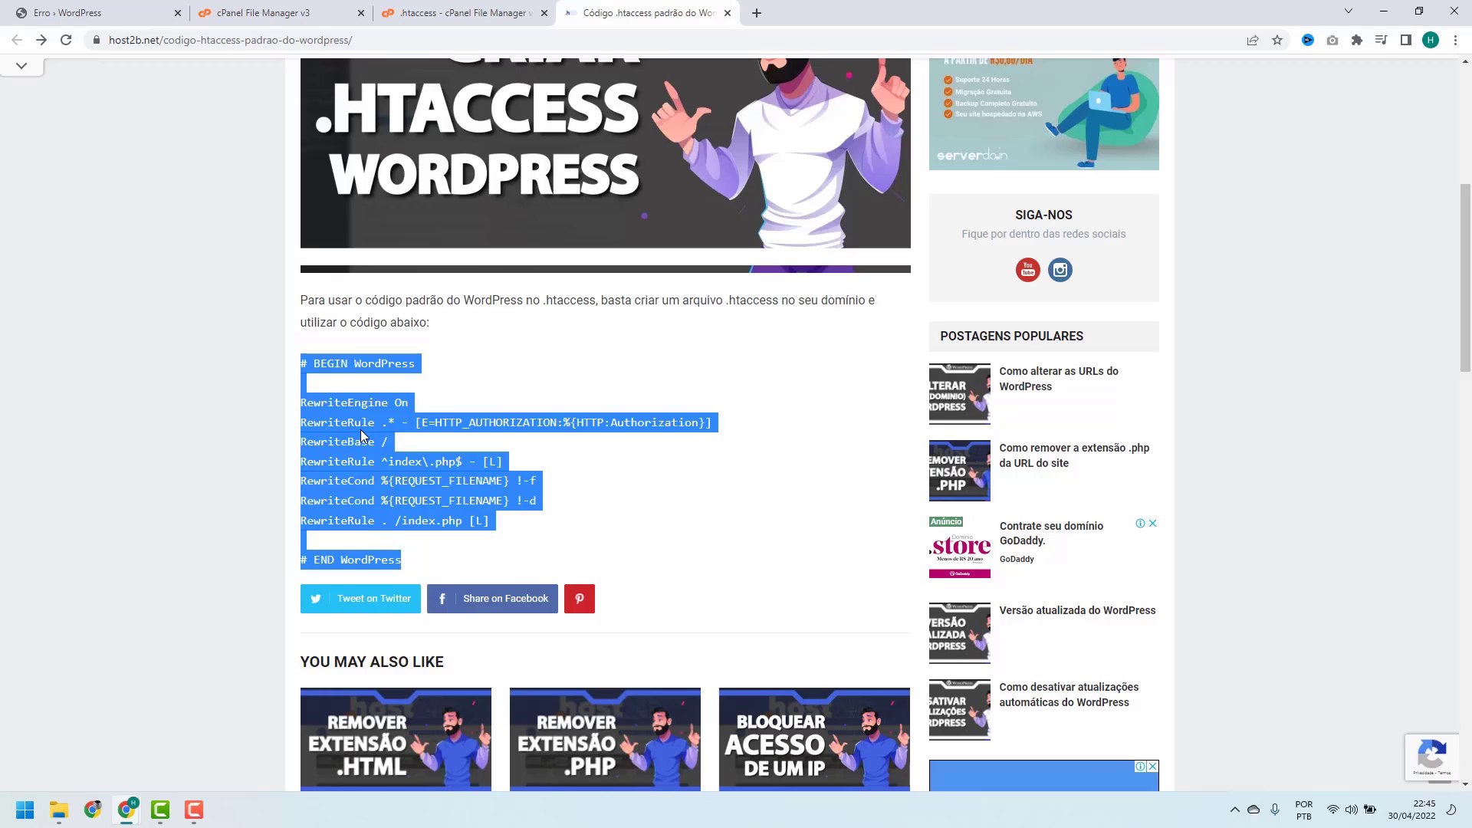
Paste the copied WordPress rewrite code into the empty .htaccess file and save the changes
left_click(429, 15)
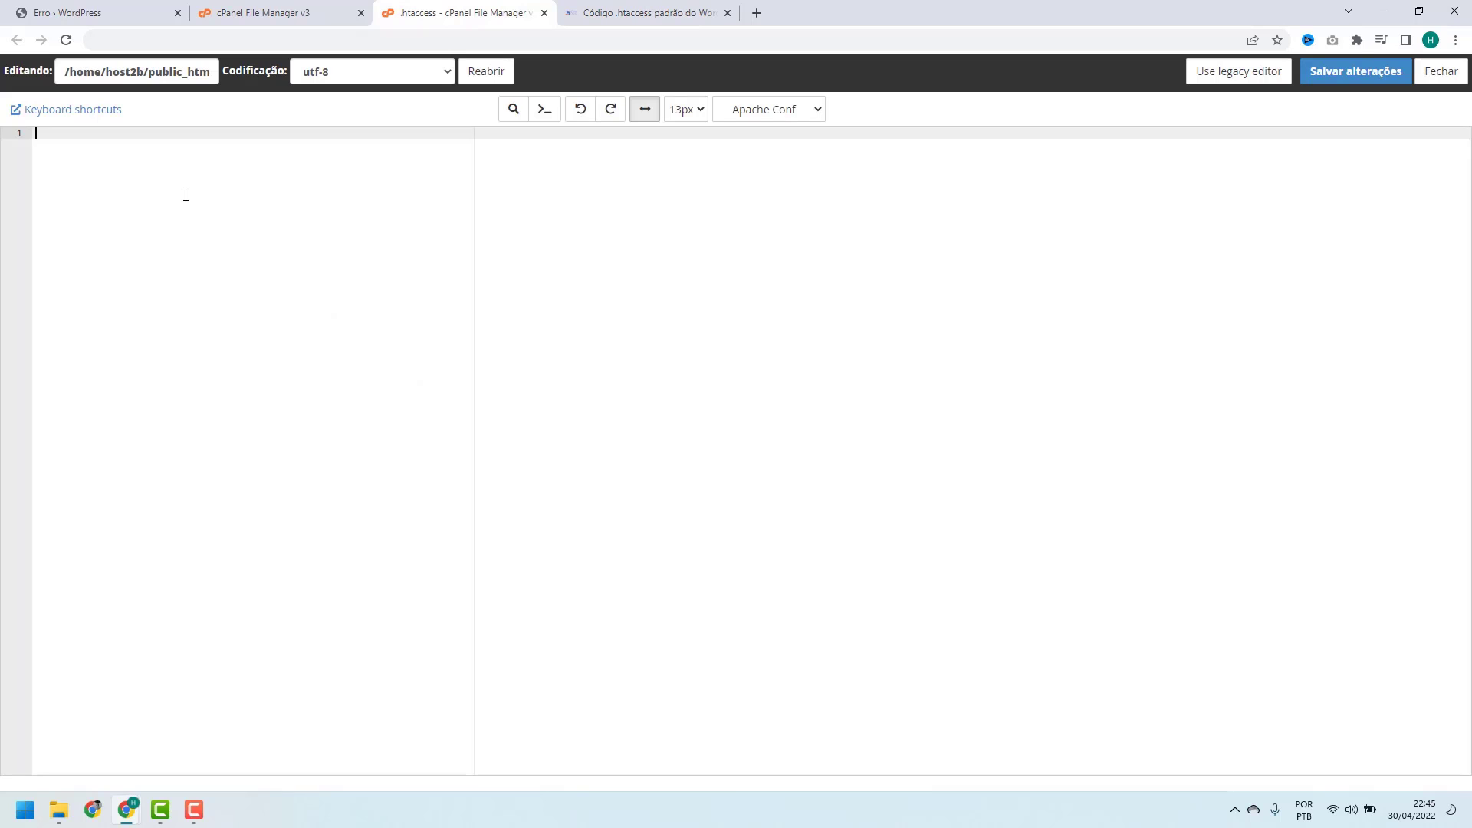
key("ctrl+v")
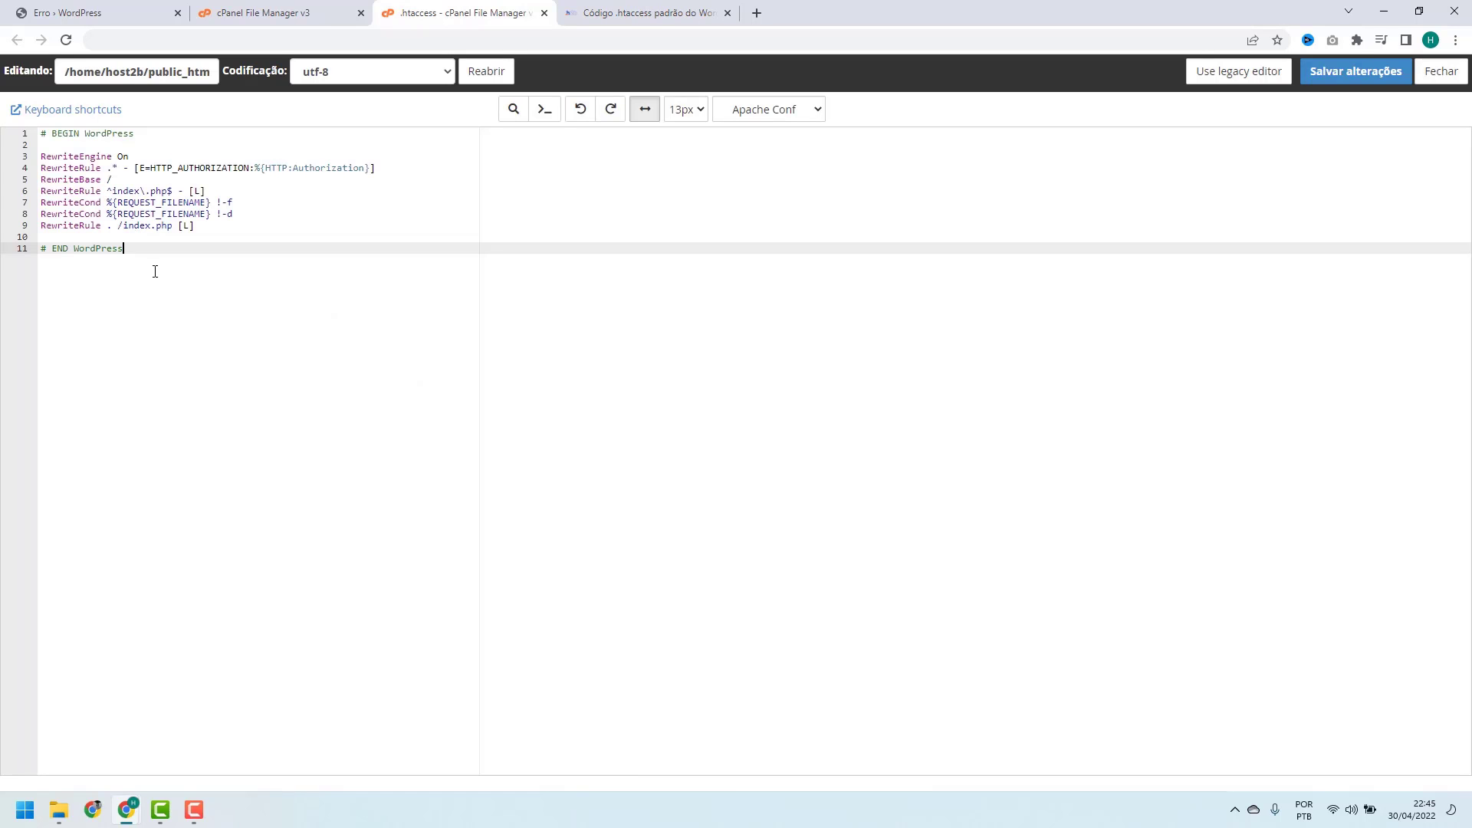
left_click_drag(154, 271, 15, 136)
left_click(113, 250)
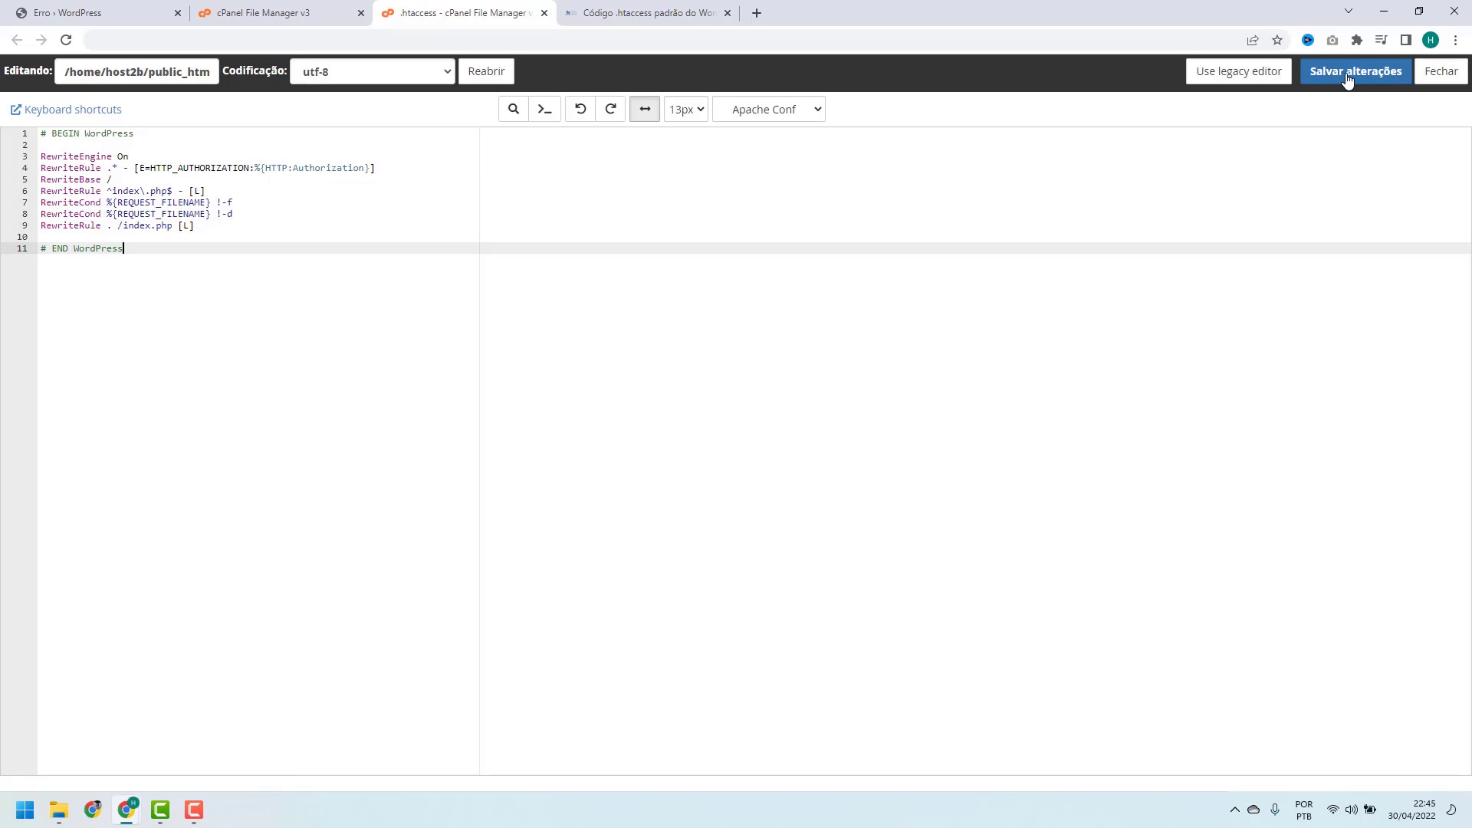
Reload the host2b.online site to check it with the new .htaccess file
left_click(102, 17)
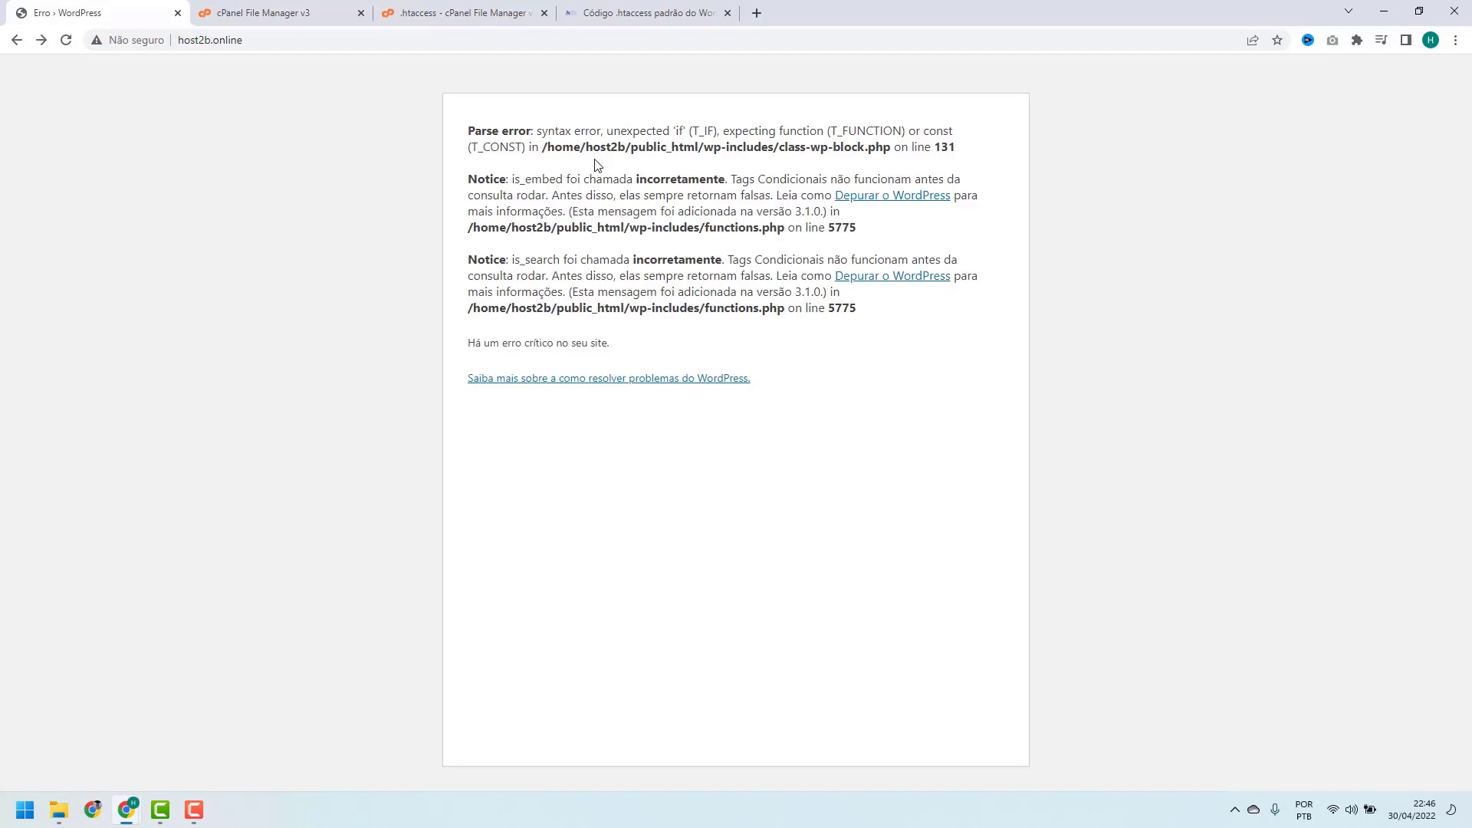
left_click(73, 45)
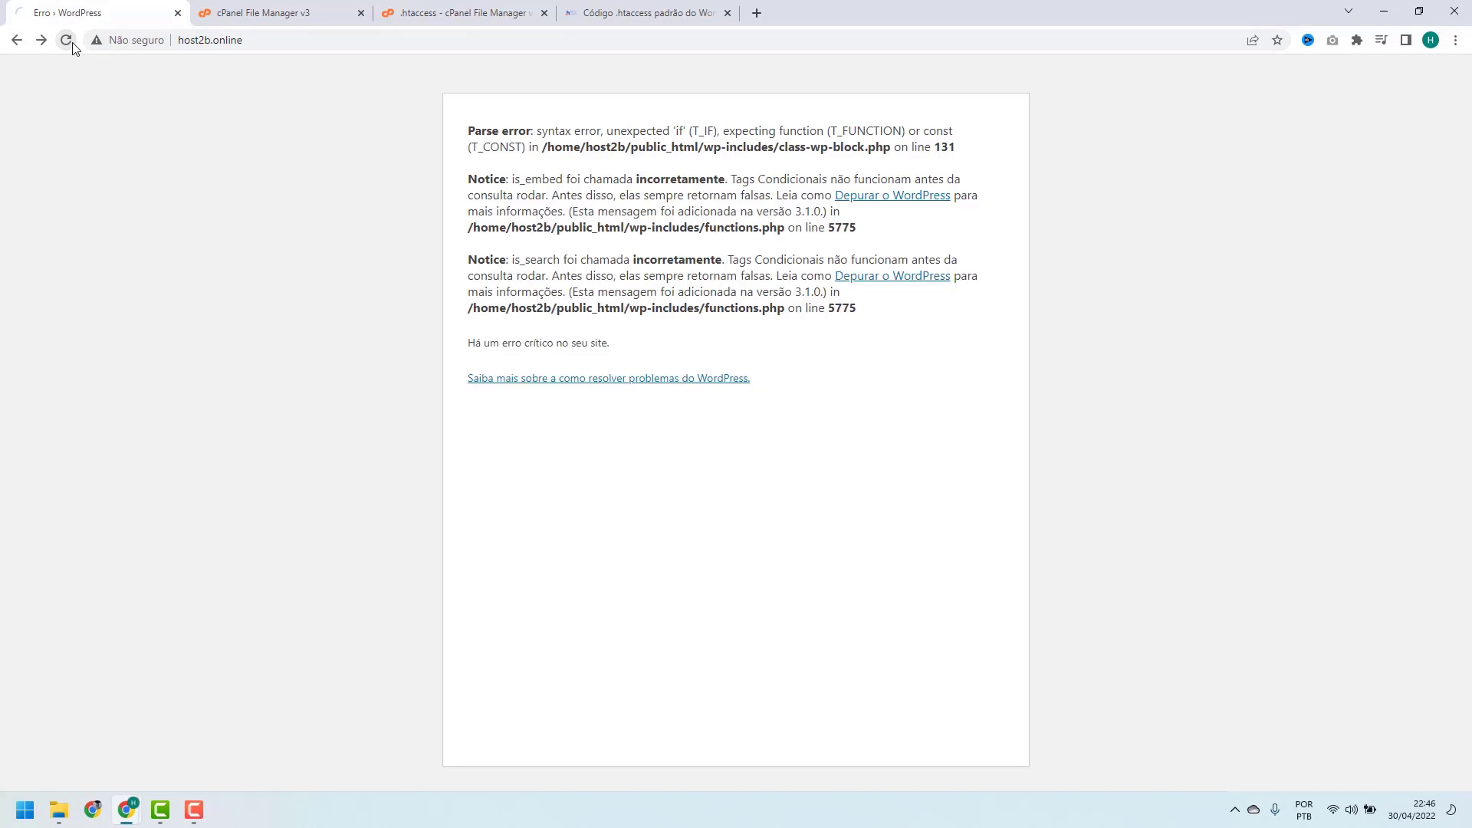